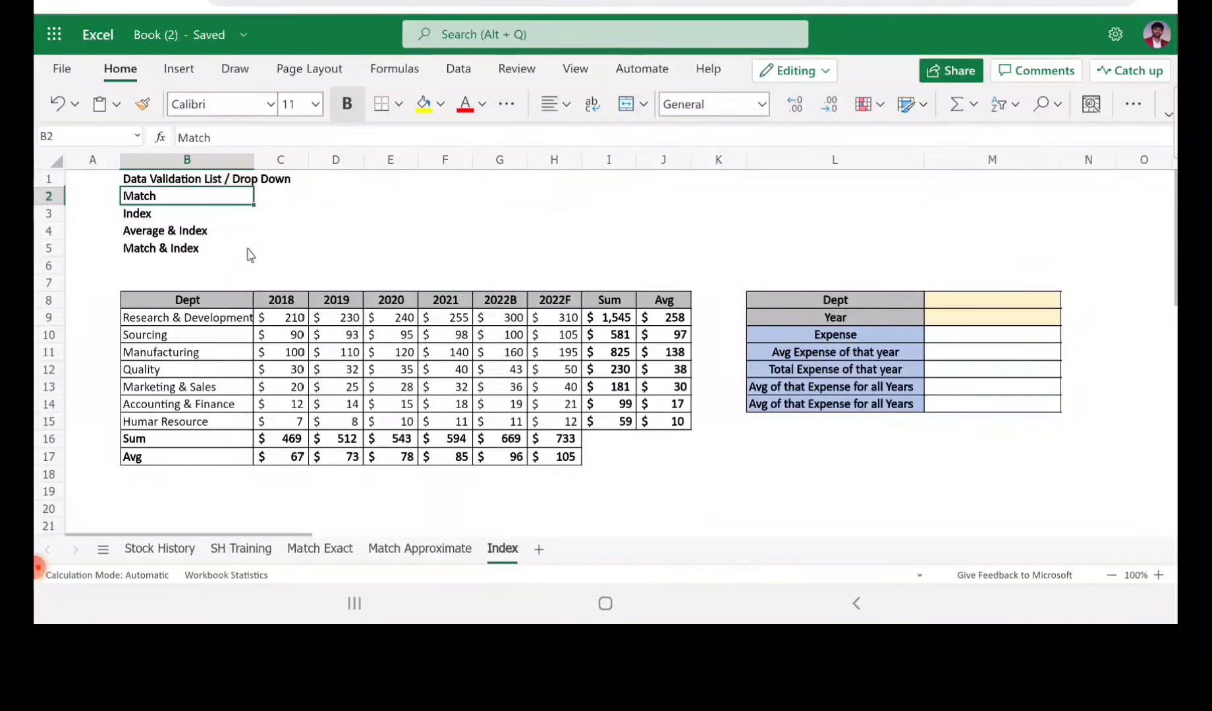
Review the topic list, the department expense table with its Sum and Avg figures, and the blank Dept and Year lookup table.
{"action": "key", "text": "Down"}
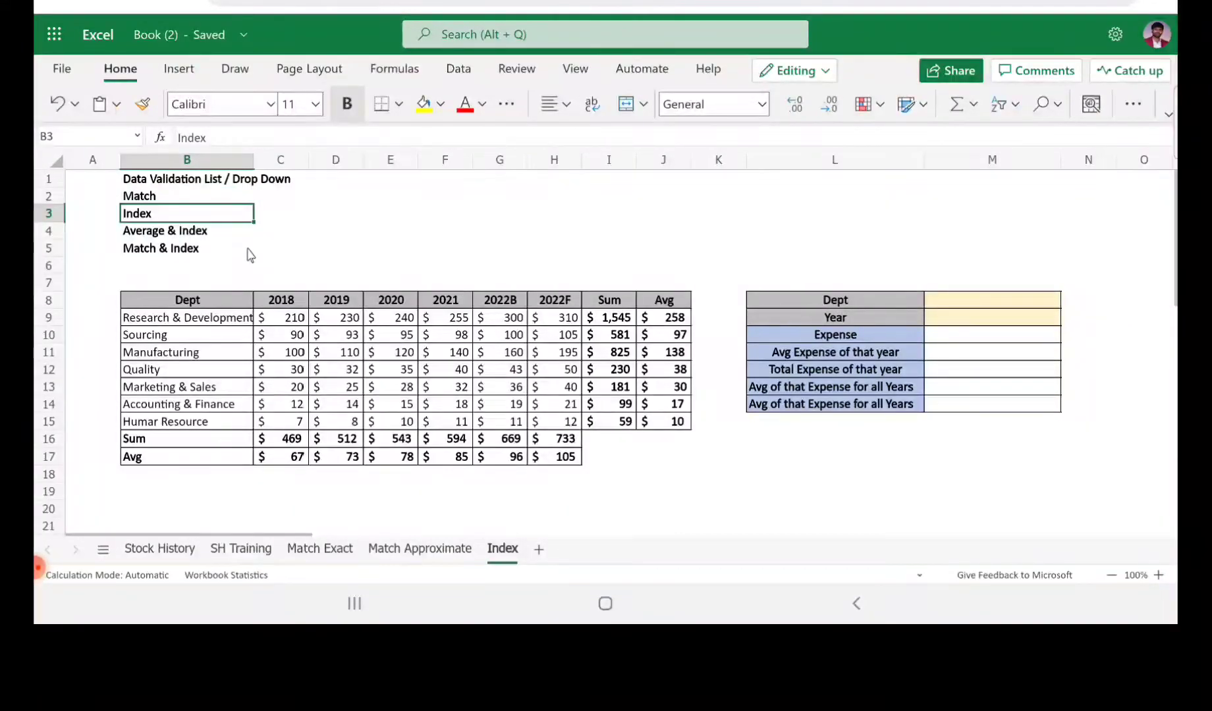
{"action": "left_click_drag", "start_coordinate": [293, 319], "coordinate": [550, 430]}
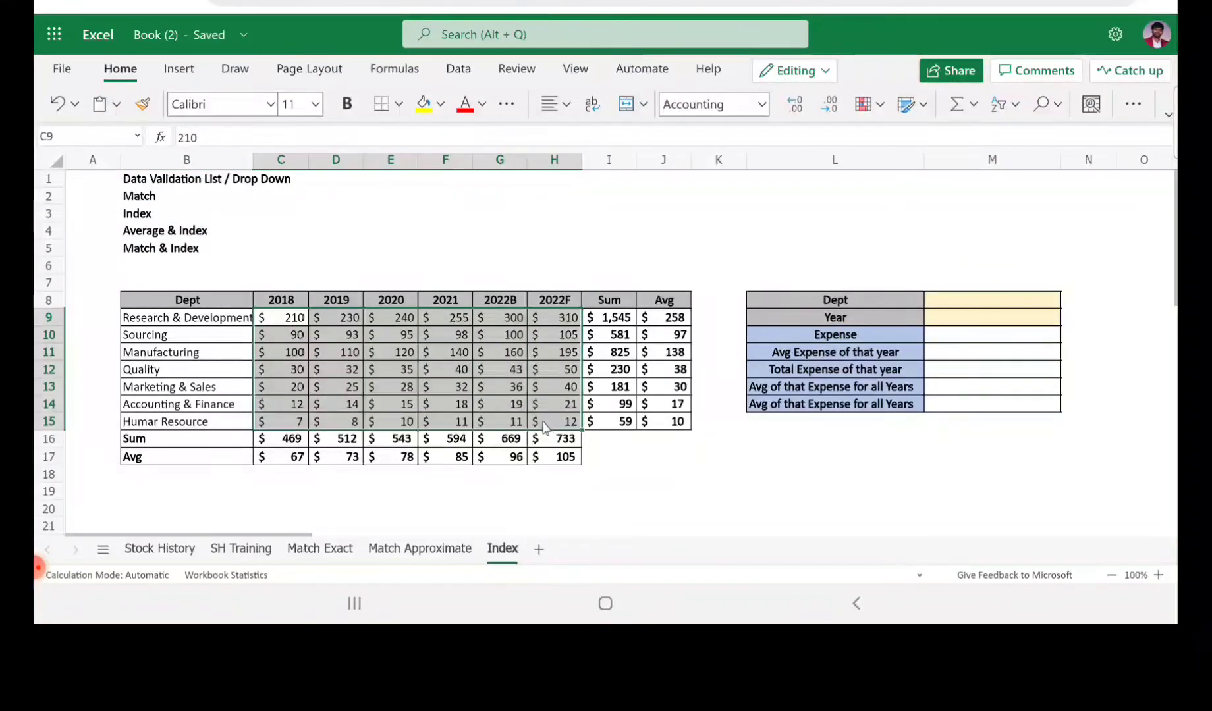
{"action": "left_click", "coordinate": [231, 357]}
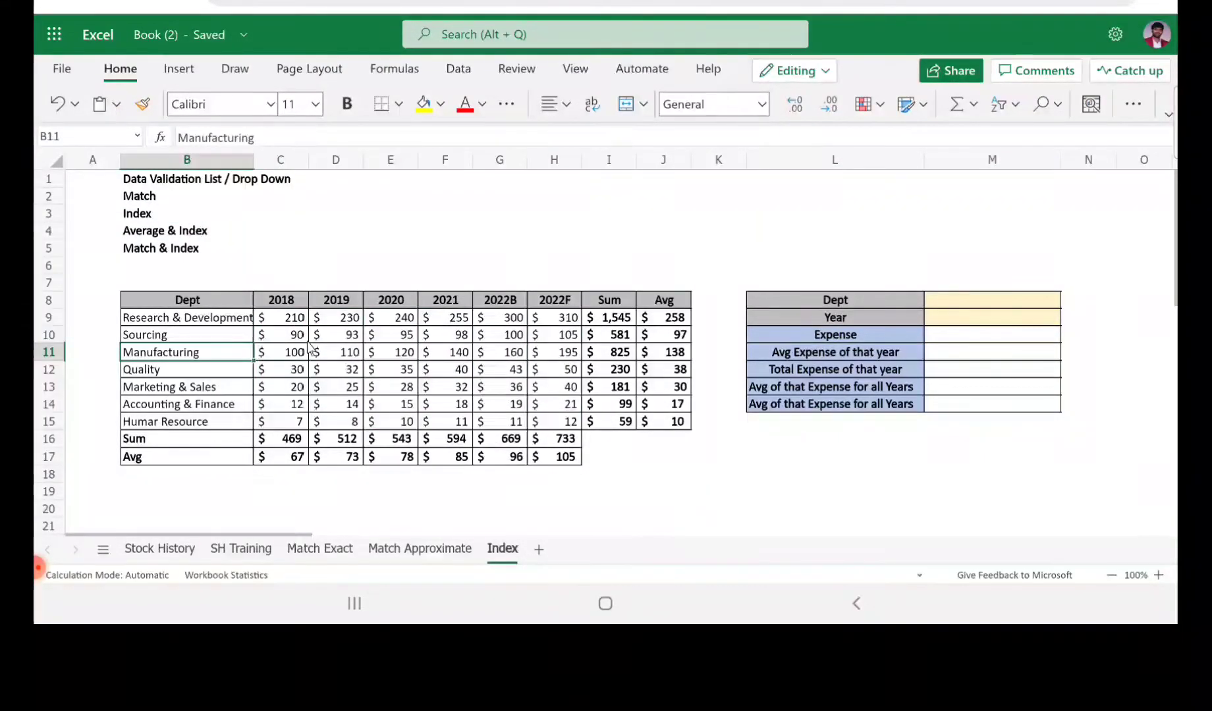
{"action": "left_click", "coordinate": [388, 305]}
{"action": "left_click", "coordinate": [390, 355]}
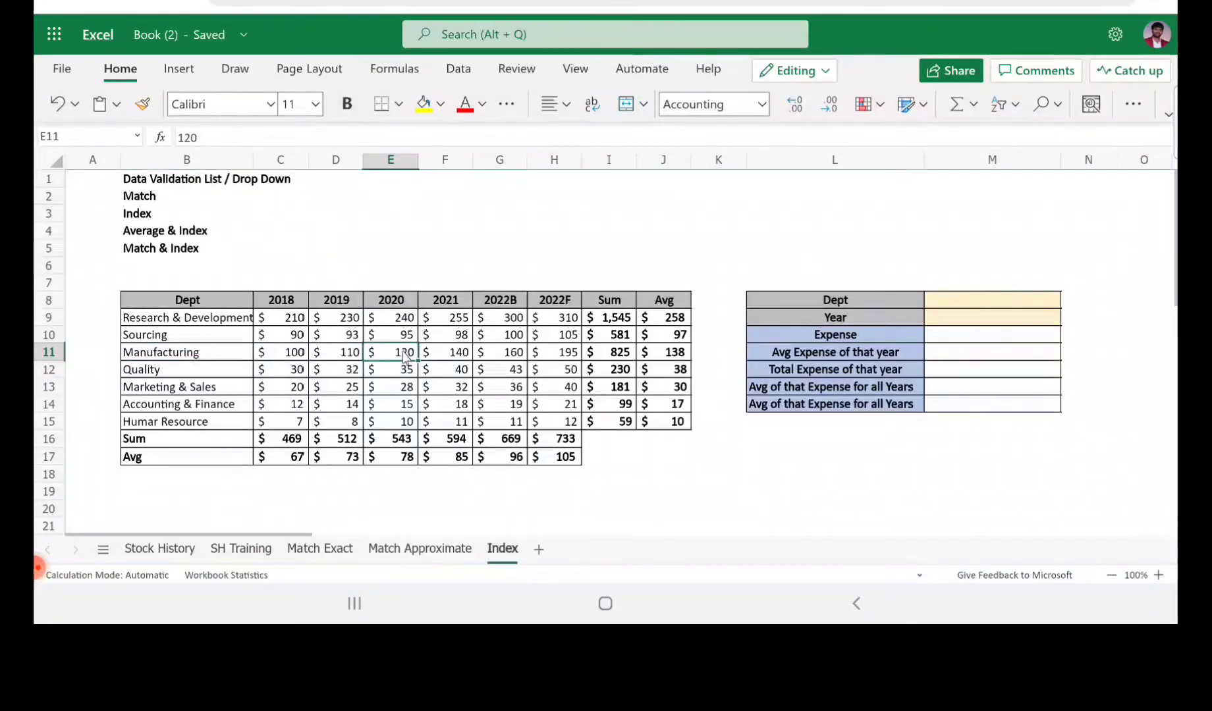
{"action": "left_click", "coordinate": [151, 255]}
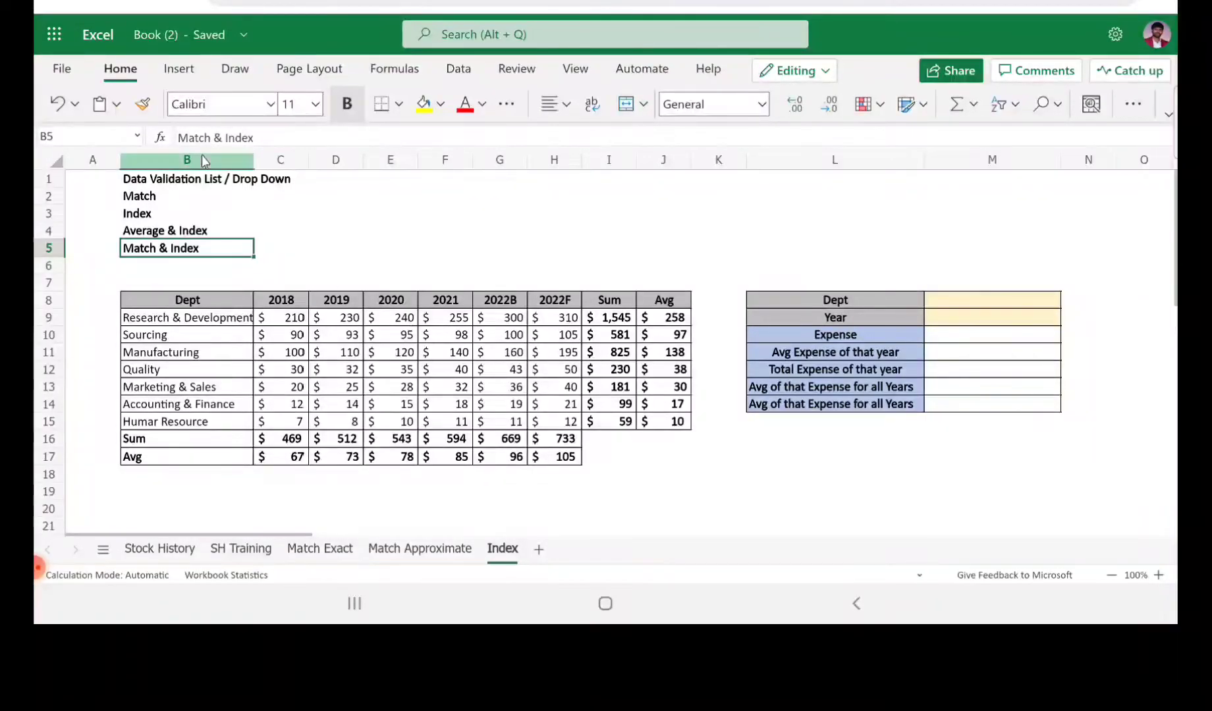
{"action": "left_click", "coordinate": [196, 181]}
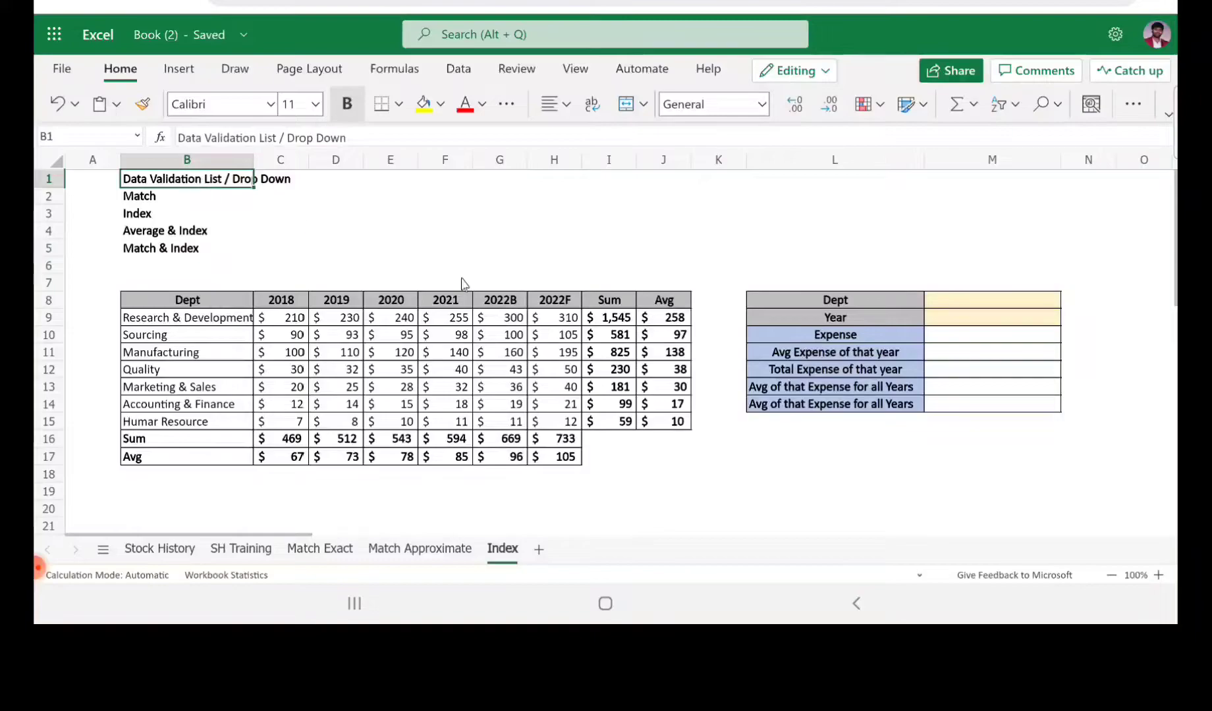
{"action": "left_click", "coordinate": [968, 305]}
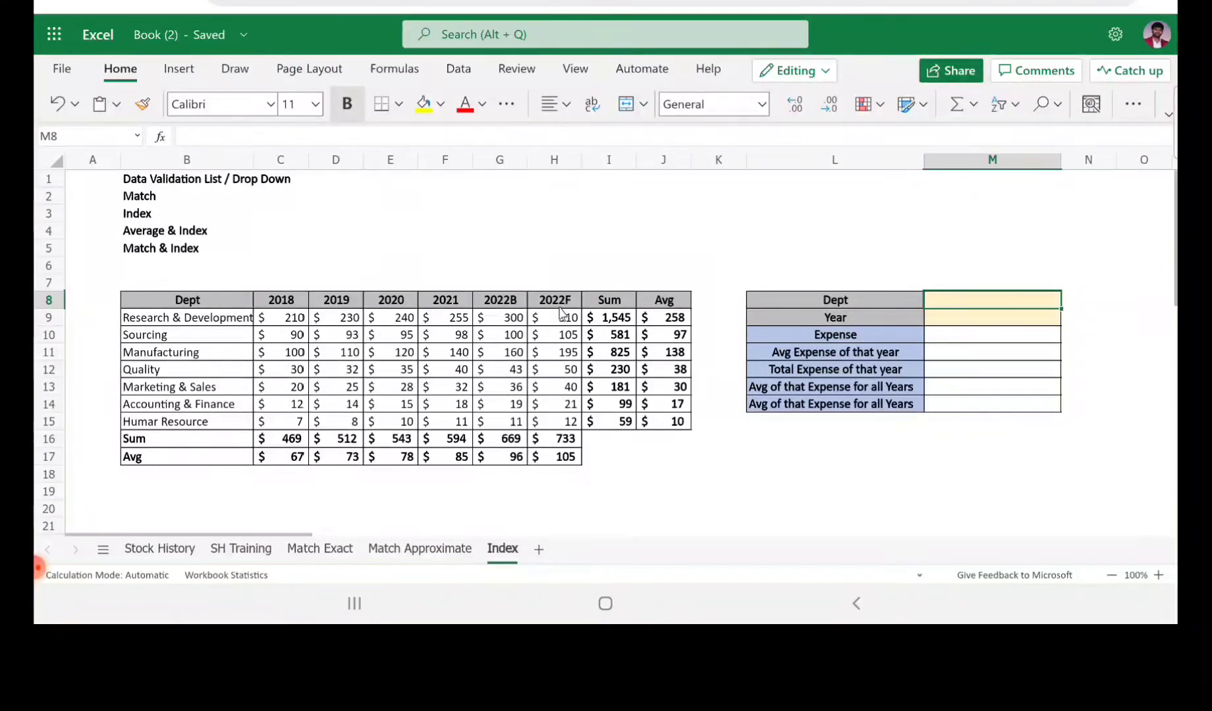
{"action": "left_click", "coordinate": [601, 303]}
{"action": "left_click", "coordinate": [673, 304]}
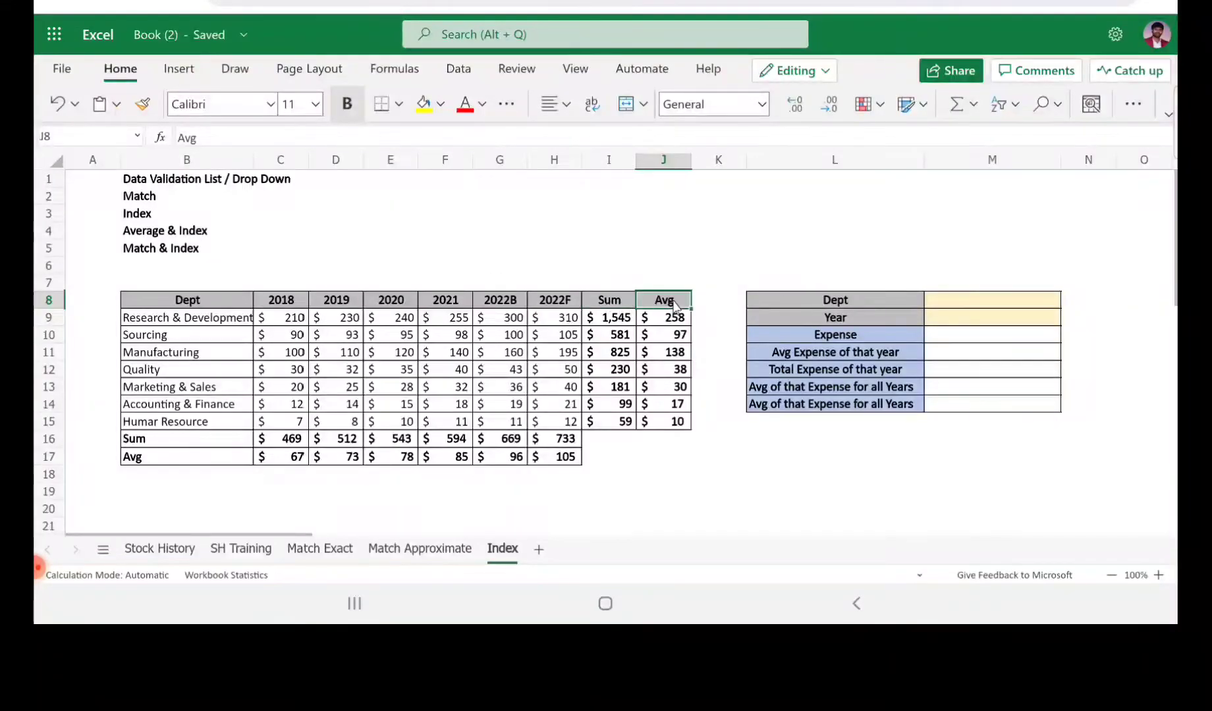
{"action": "left_click", "coordinate": [187, 322]}
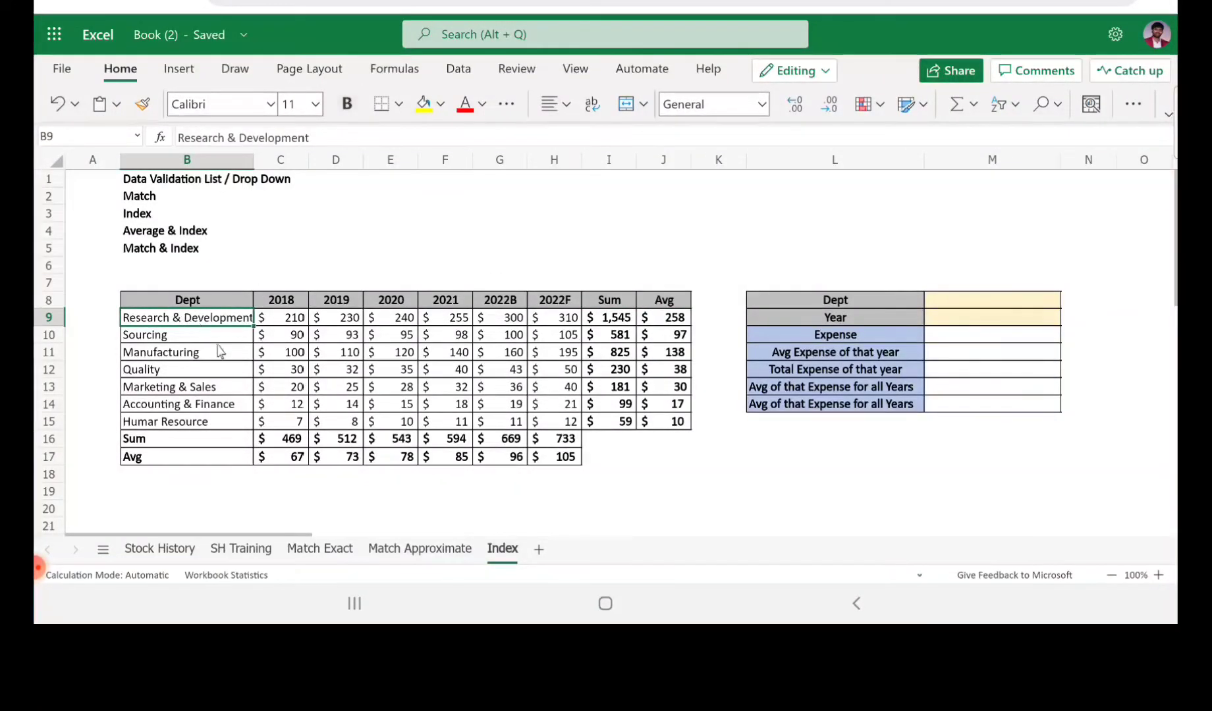
{"action": "left_click", "coordinate": [294, 443]}
{"action": "left_click", "coordinate": [298, 458]}
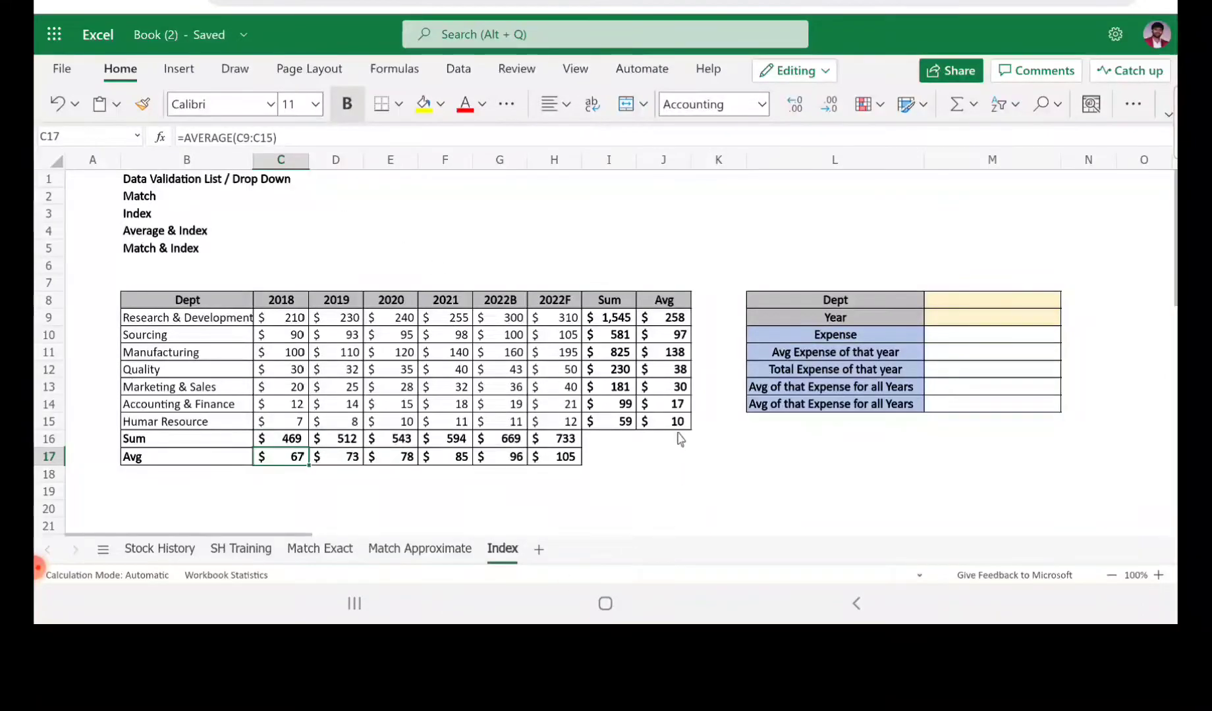
{"action": "left_click_drag", "start_coordinate": [744, 262], "coordinate": [1017, 465]}
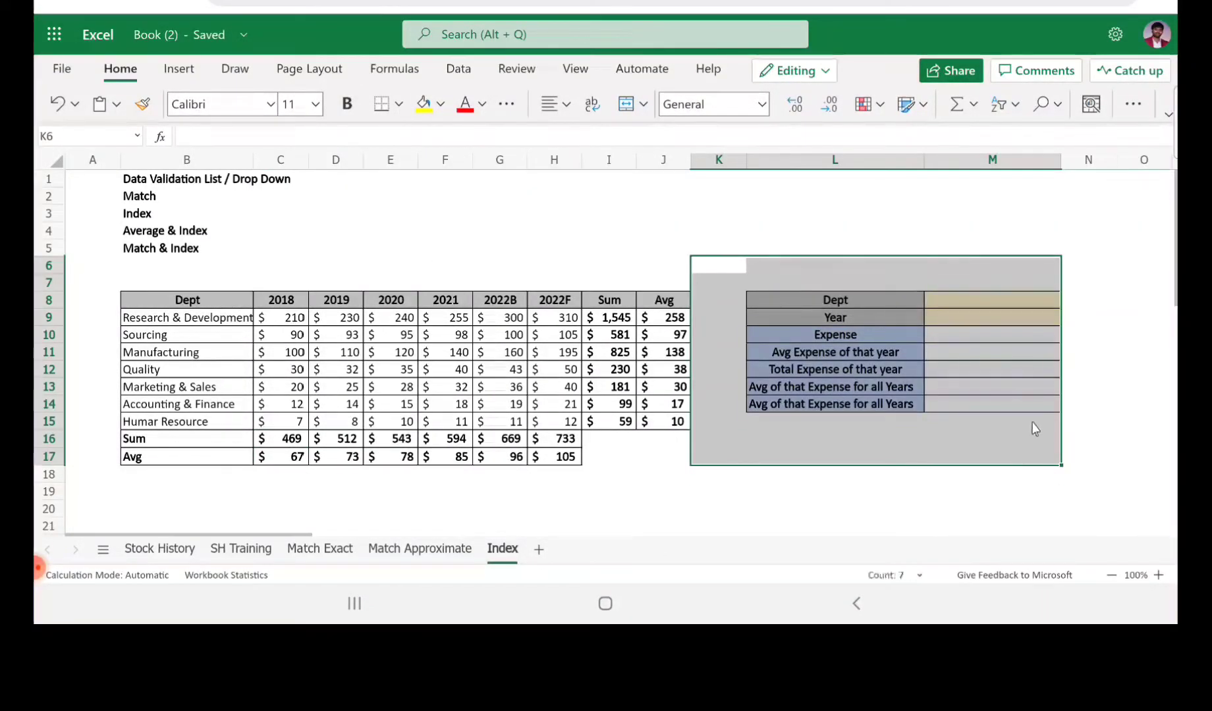
{"action": "left_click", "coordinate": [981, 305]}
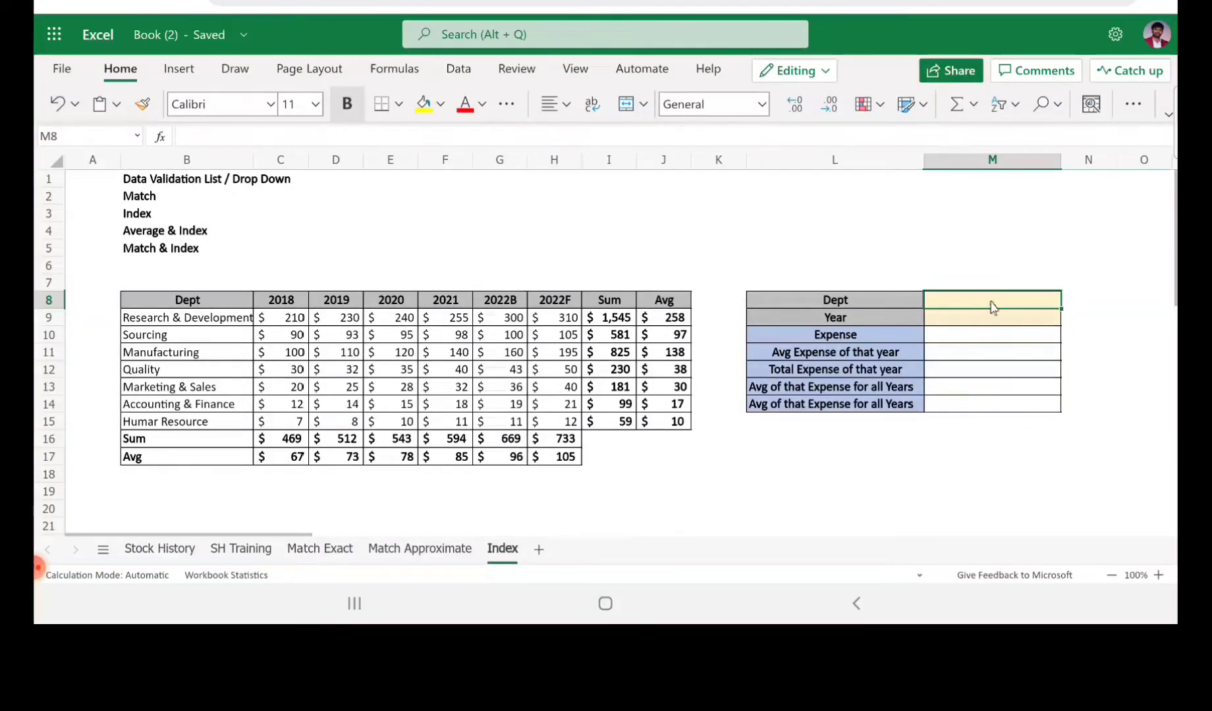
{"action": "left_click", "coordinate": [196, 324]}
{"action": "left_click_drag", "start_coordinate": [197, 329], "coordinate": [186, 425]}
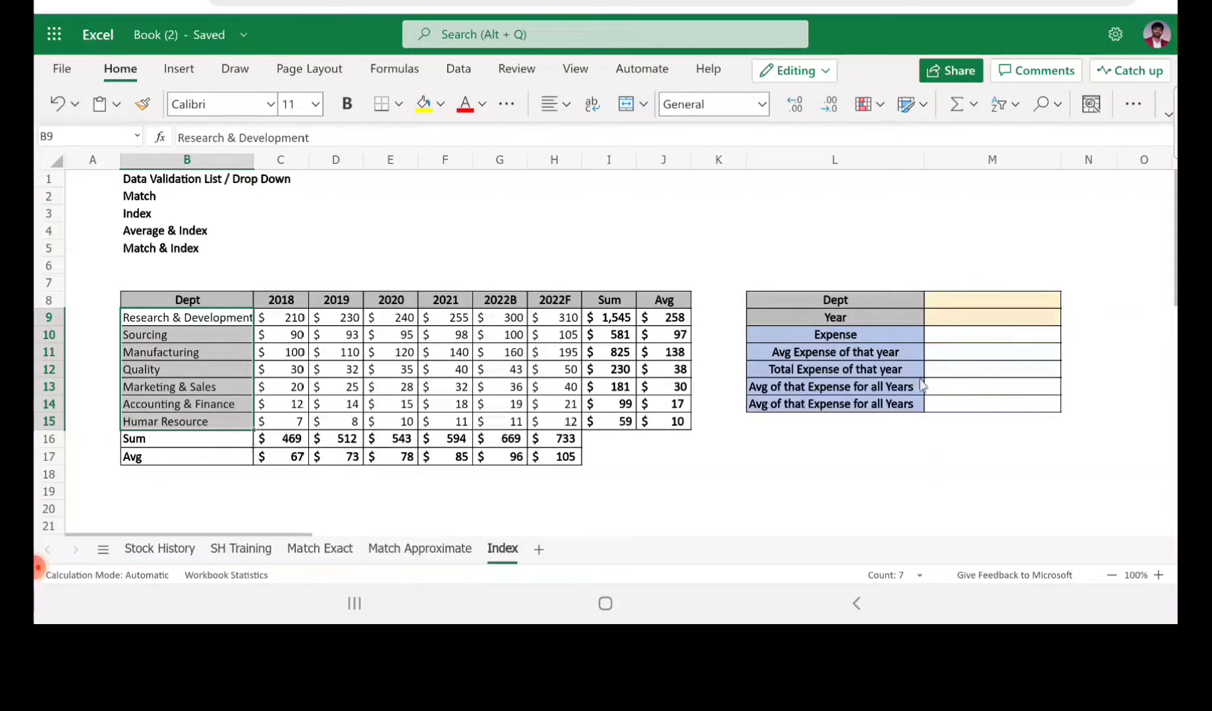
Set up List data validation for the Dept input cell M8, using the department names in =$B$9:$B$15 as the source.
{"action": "left_click", "coordinate": [1035, 303]}
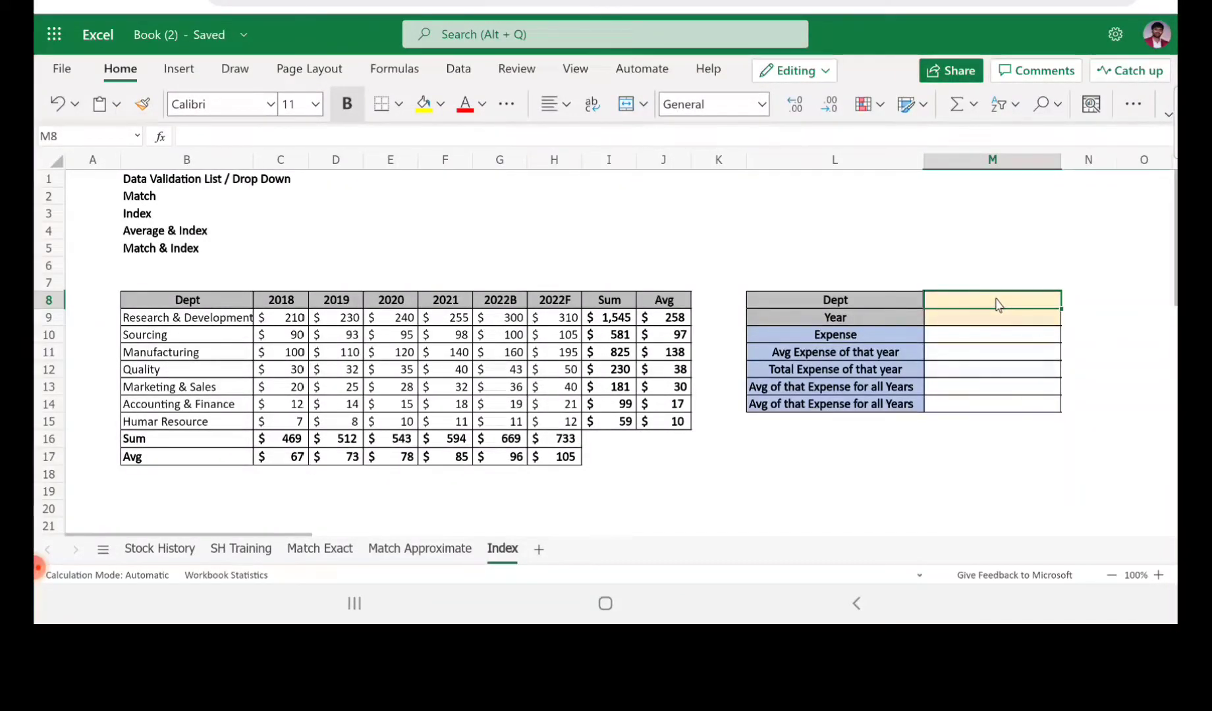
{"action": "left_click", "coordinate": [459, 70]}
{"action": "left_click", "coordinate": [1062, 107]}
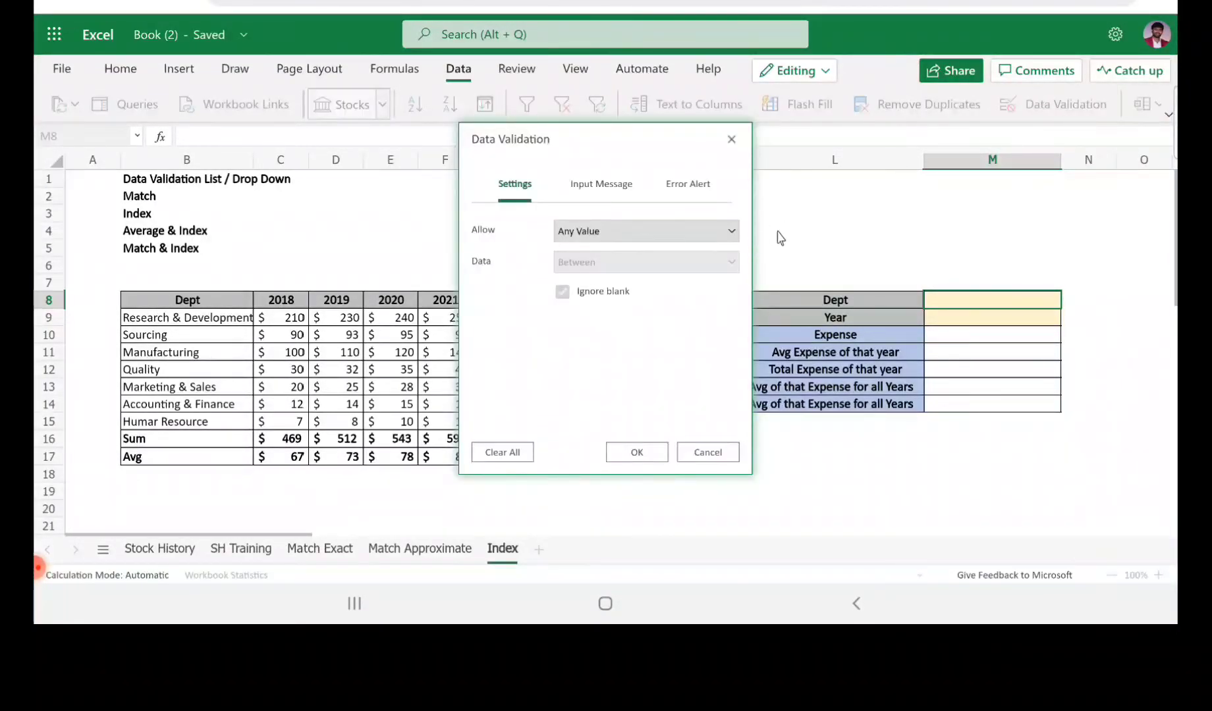
{"action": "left_click", "coordinate": [672, 242]}
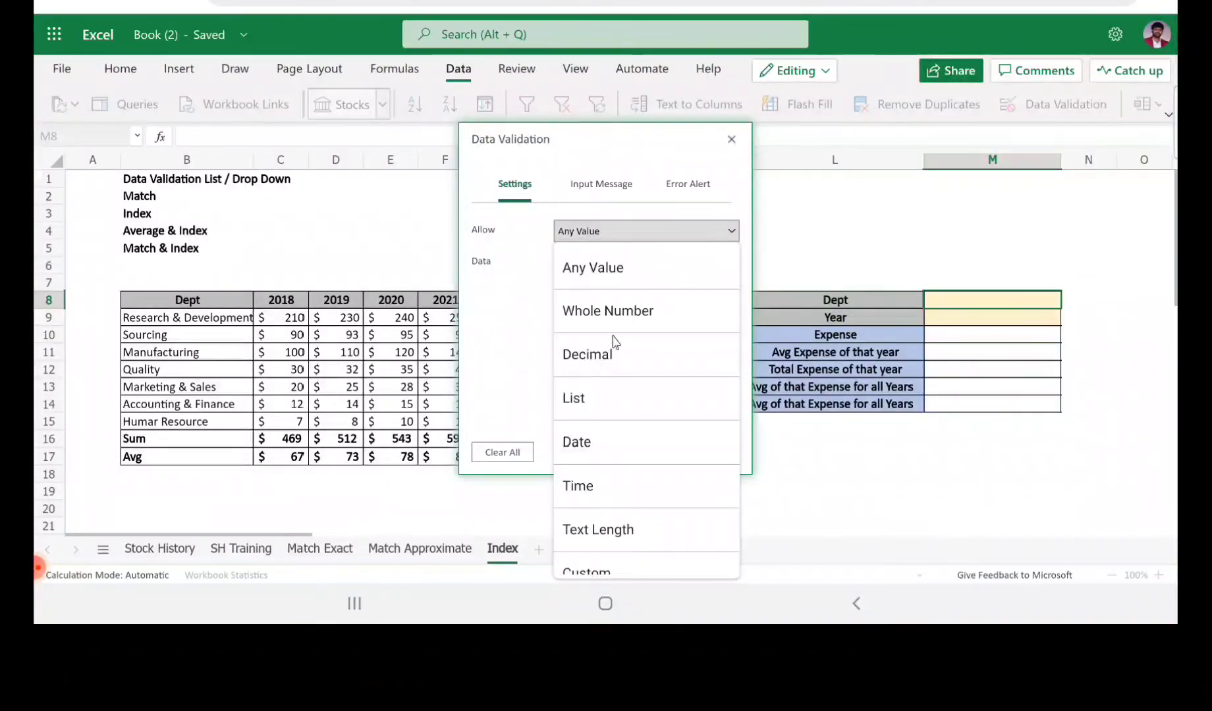
{"action": "left_click", "coordinate": [573, 400]}
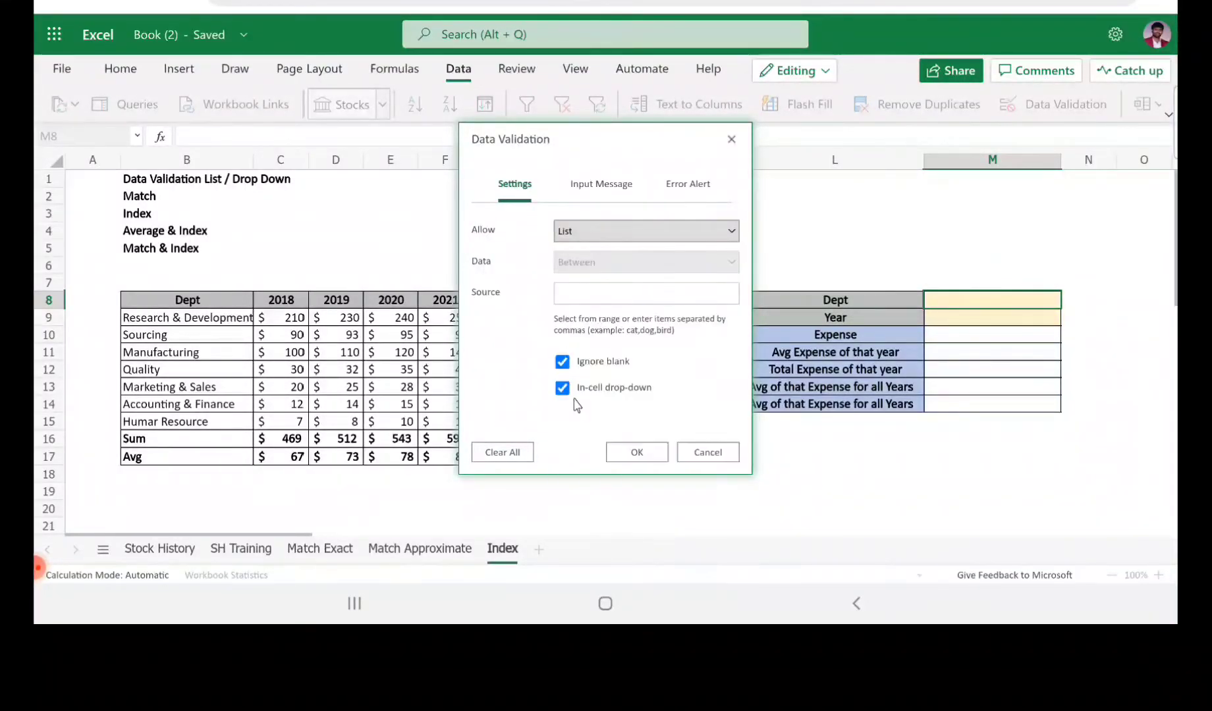
{"action": "left_click", "coordinate": [568, 294]}
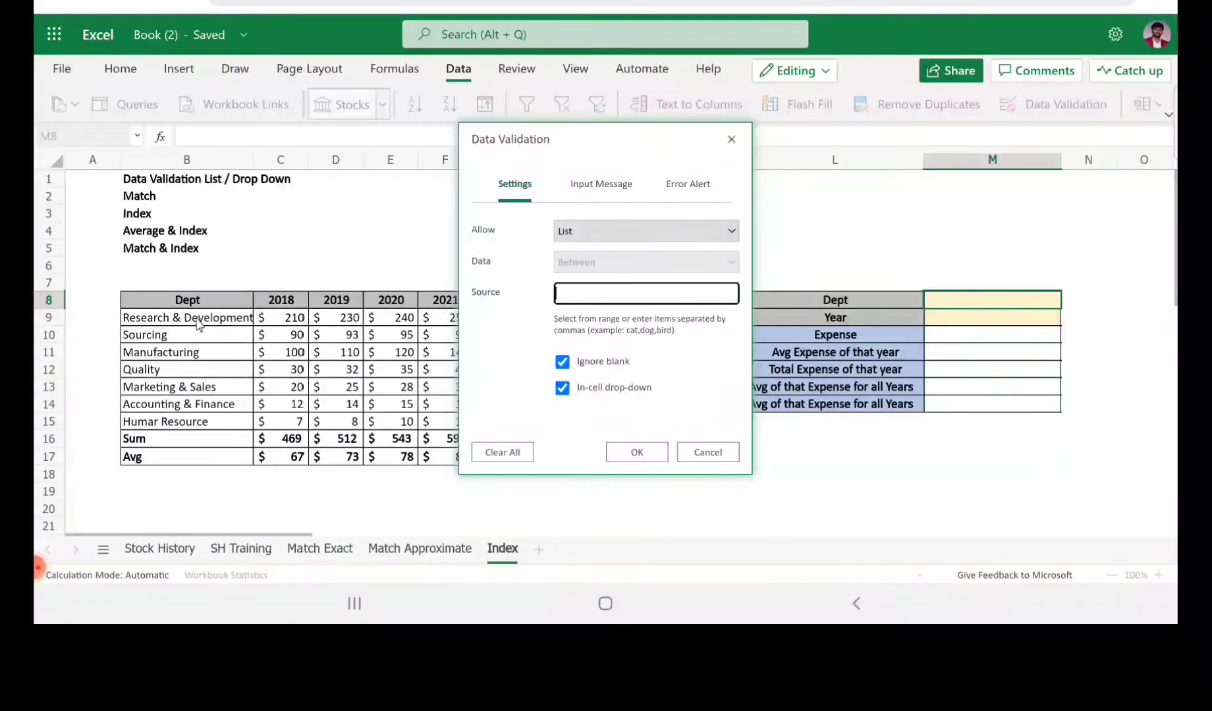
{"action": "left_click_drag", "start_coordinate": [199, 322], "coordinate": [184, 371]}
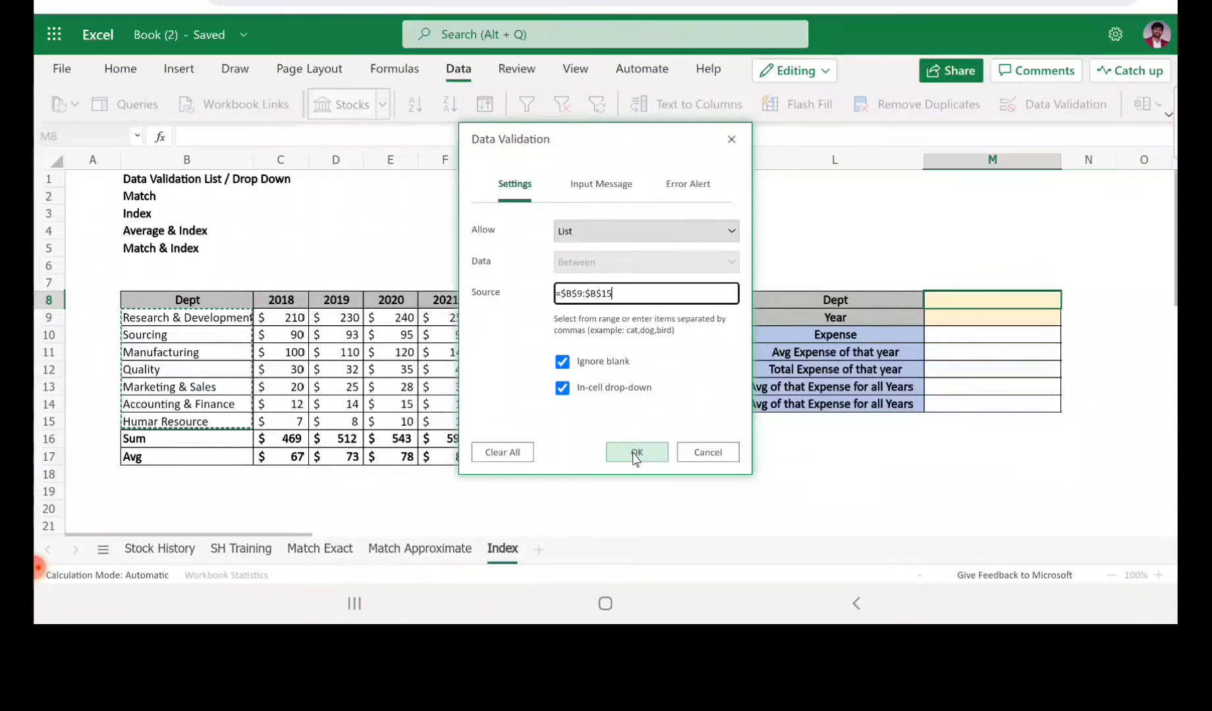
Give the Dept validation a Blocking error alert with the message "Incorrect Value" and apply the rule.
{"action": "left_click", "coordinate": [681, 194]}
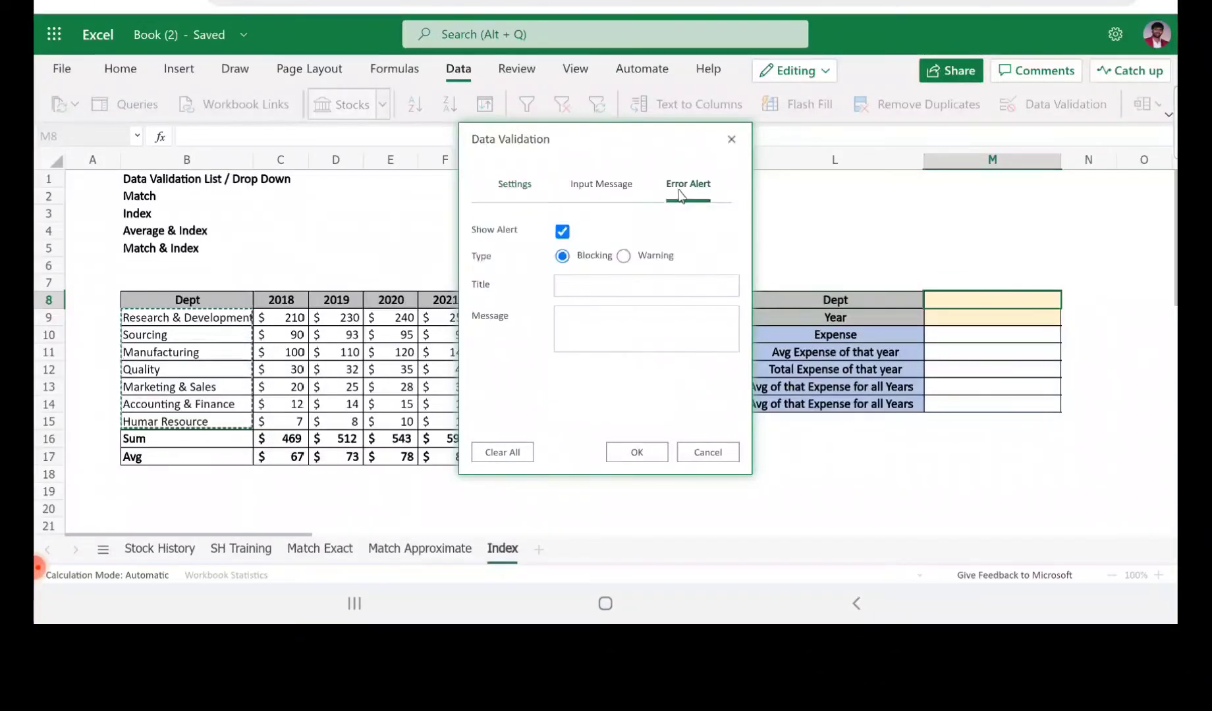
{"action": "left_click", "coordinate": [623, 256]}
{"action": "left_click", "coordinate": [577, 329]}
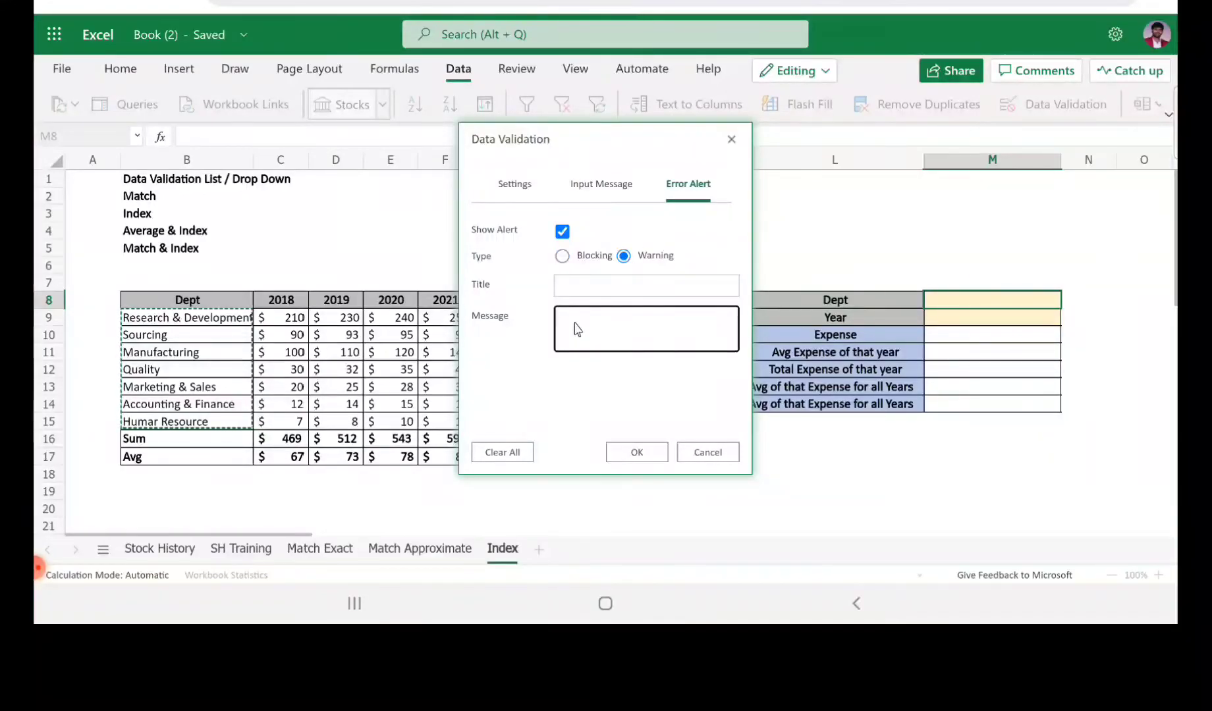
{"action": "type", "text": "Inb"}
{"action": "type", "text": "orre"}
{"action": "type", "text": "ct VAlue"}
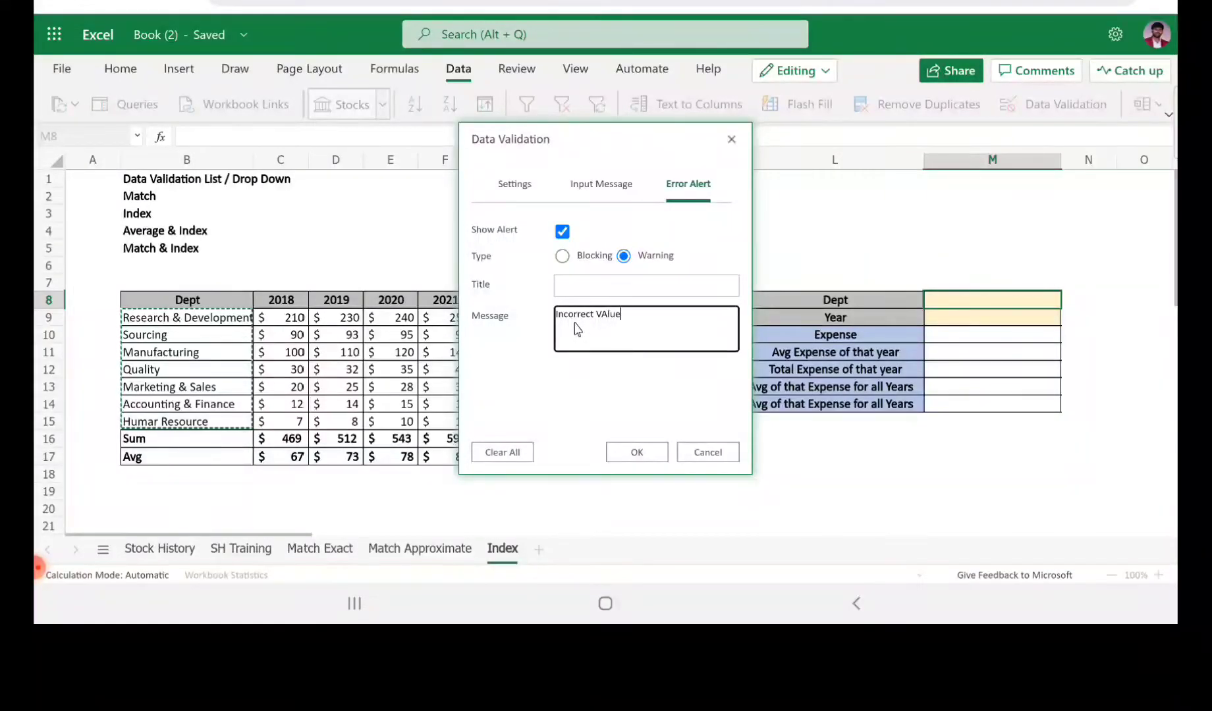
{"action": "key", "text": "BackSpace"}
{"action": "key", "text": "BackSpace"}
{"action": "key", "text": "BackSpace"}
{"action": "key", "text": "BackSpace"}
{"action": "type", "text": "alue"}
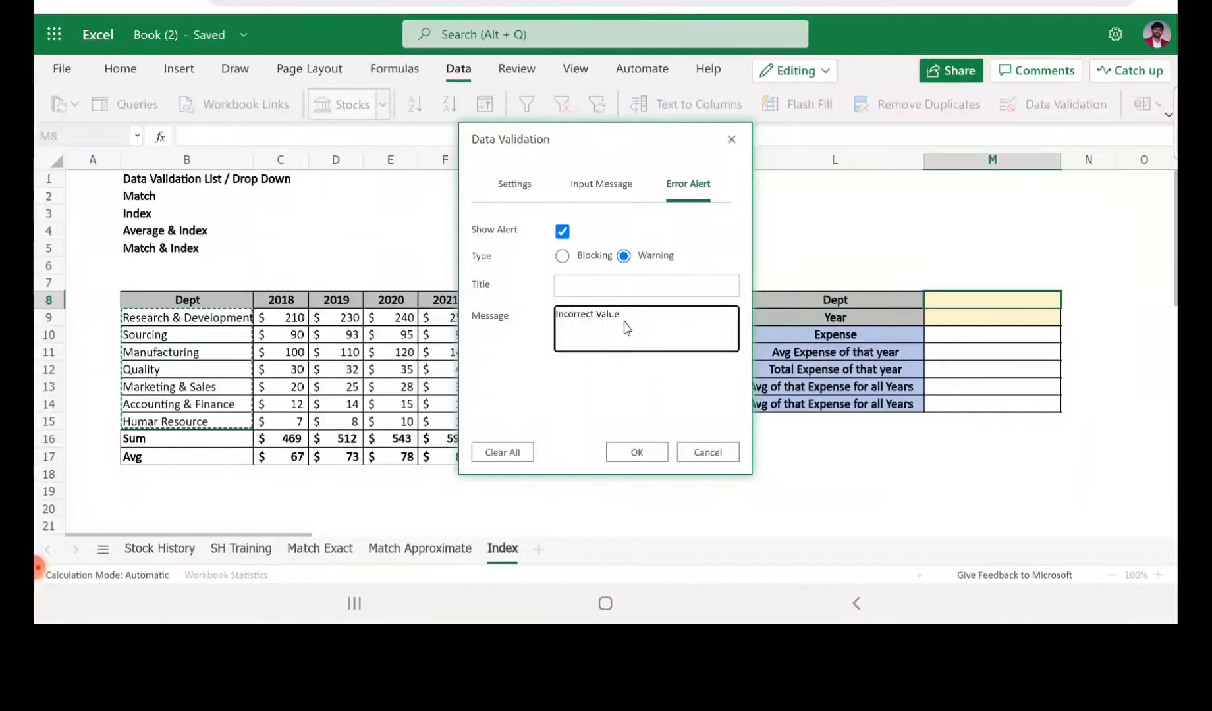
{"action": "left_click", "coordinate": [562, 257]}
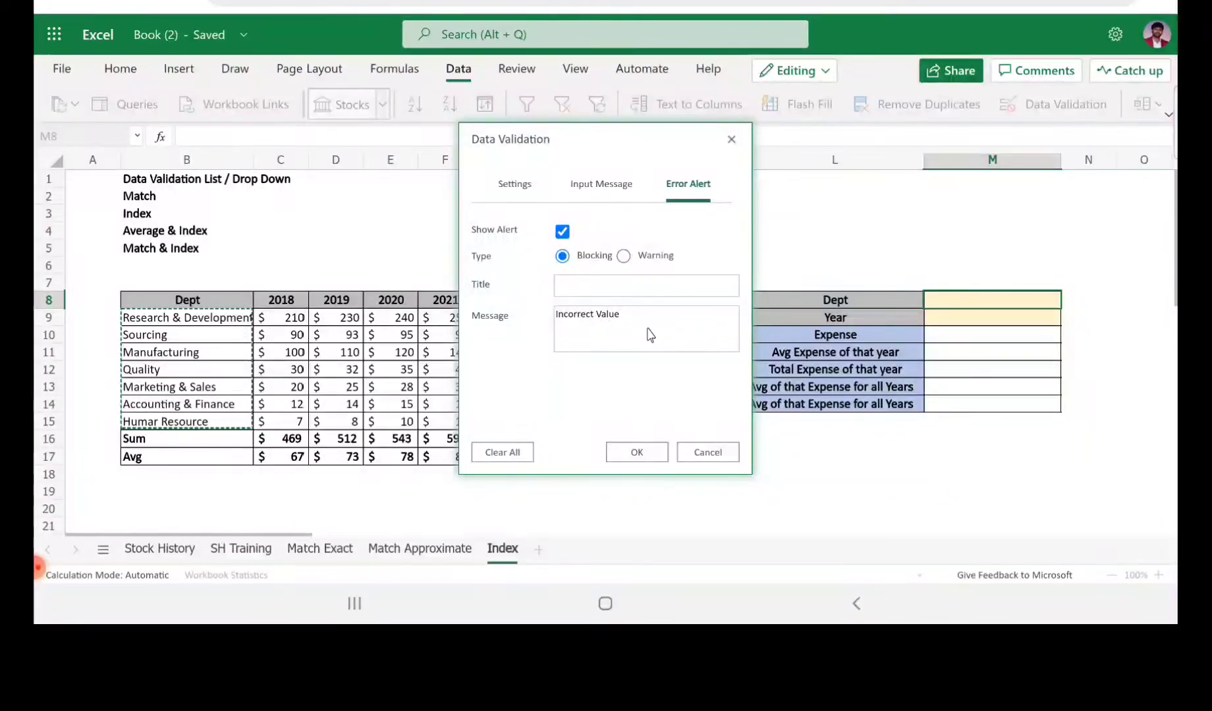
{"action": "left_click", "coordinate": [635, 454]}
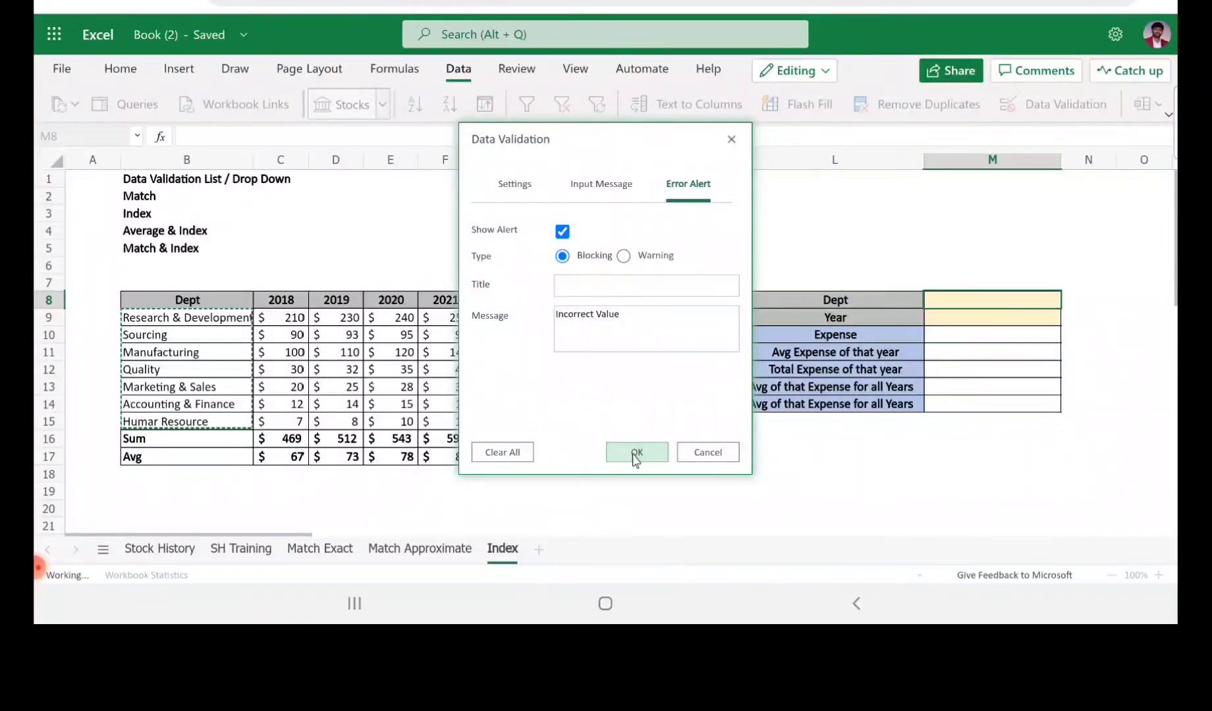
Set up List data validation for the Year input cell M9, using the year headings in =$C$8:$F$8 as the source.
{"action": "left_click", "coordinate": [938, 322]}
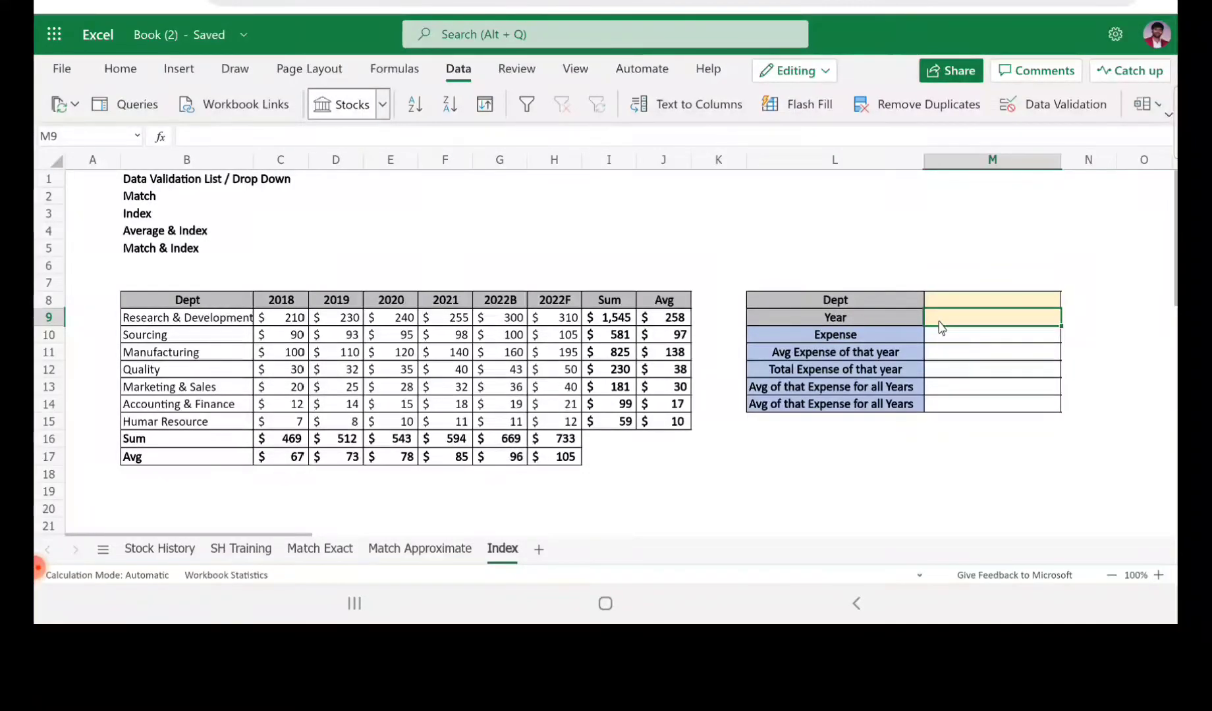
{"action": "left_click_drag", "start_coordinate": [283, 300], "coordinate": [556, 306]}
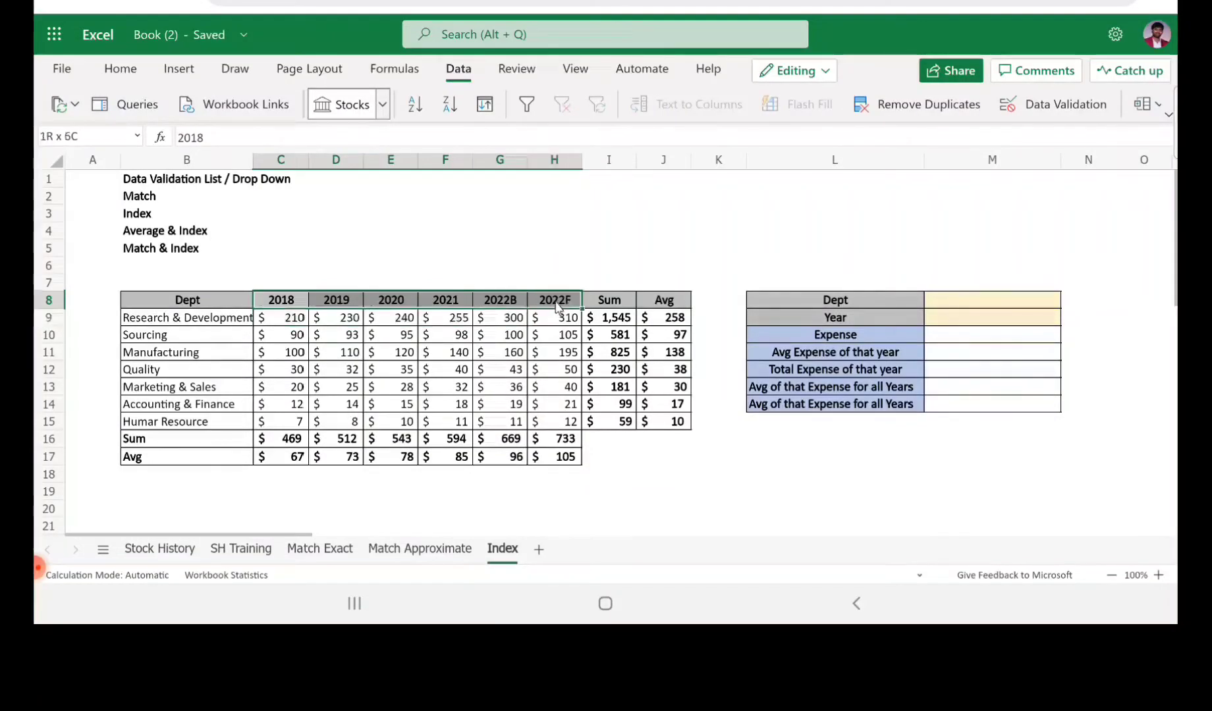
{"action": "left_click", "coordinate": [965, 319]}
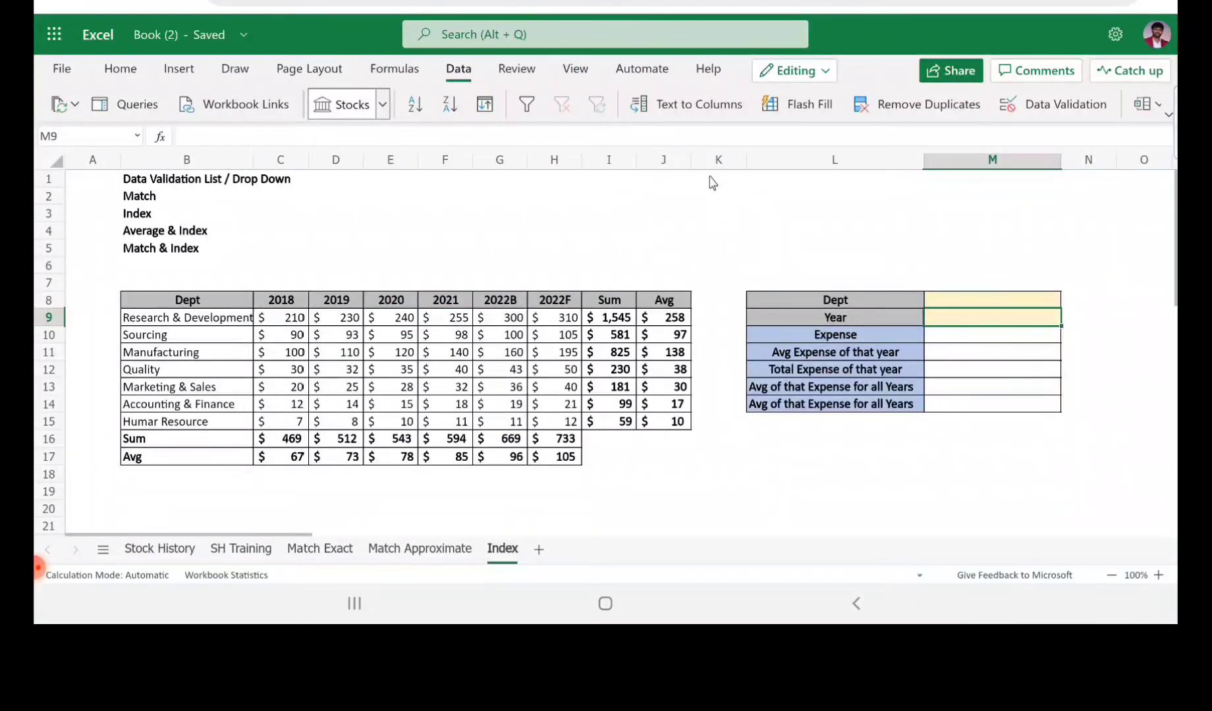
{"action": "left_click", "coordinate": [1080, 106]}
{"action": "left_click", "coordinate": [626, 231]}
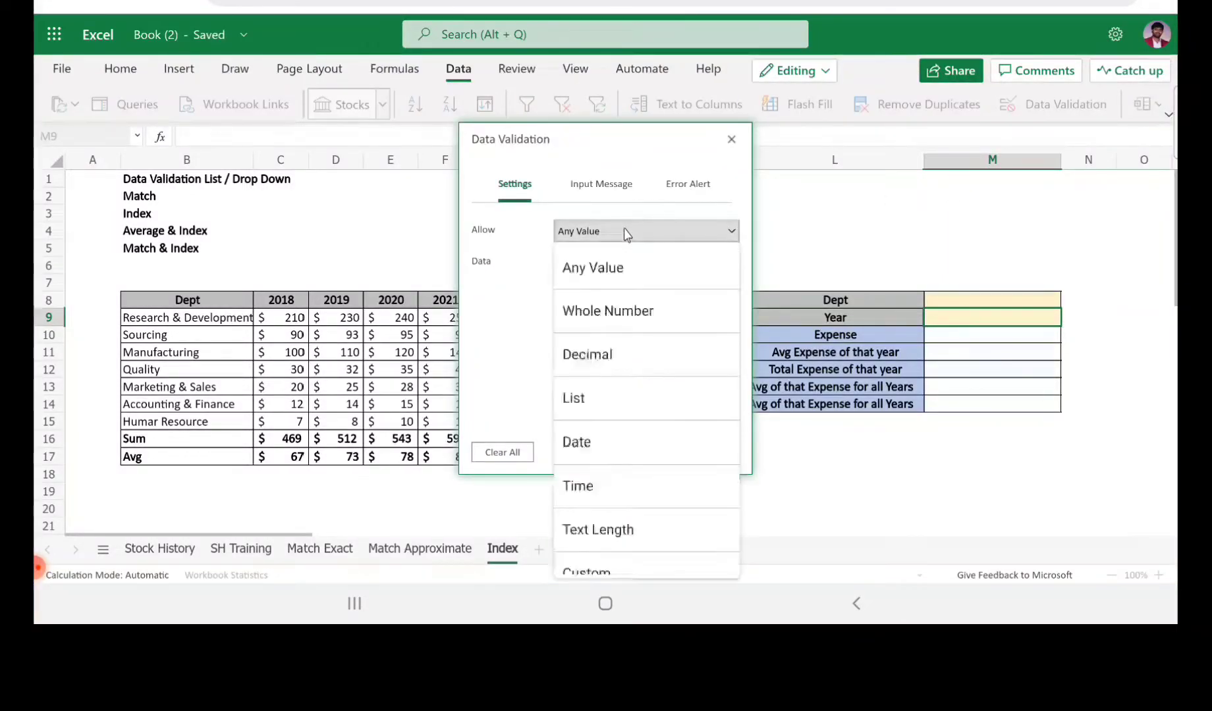
{"action": "left_click", "coordinate": [592, 399]}
{"action": "left_click", "coordinate": [580, 303]}
{"action": "left_click_drag", "start_coordinate": [278, 302], "coordinate": [462, 304]}
Extend the Year validation source to =$C$8:$H$8 so it includes 2022B and 2022F, and apply the rule.
{"action": "left_click_drag", "start_coordinate": [588, 136], "coordinate": [903, 166]}
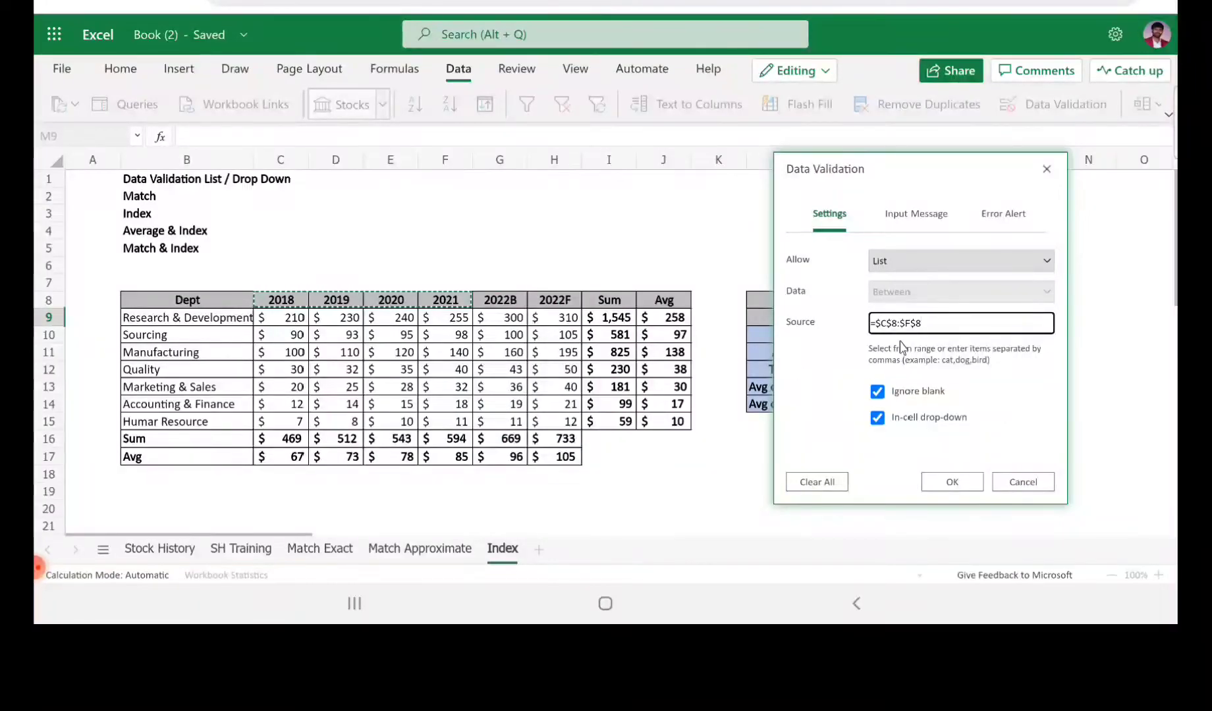
{"action": "left_click", "coordinate": [912, 323]}
{"action": "key", "text": "BackSpace"}
{"action": "type", "text": "h"}
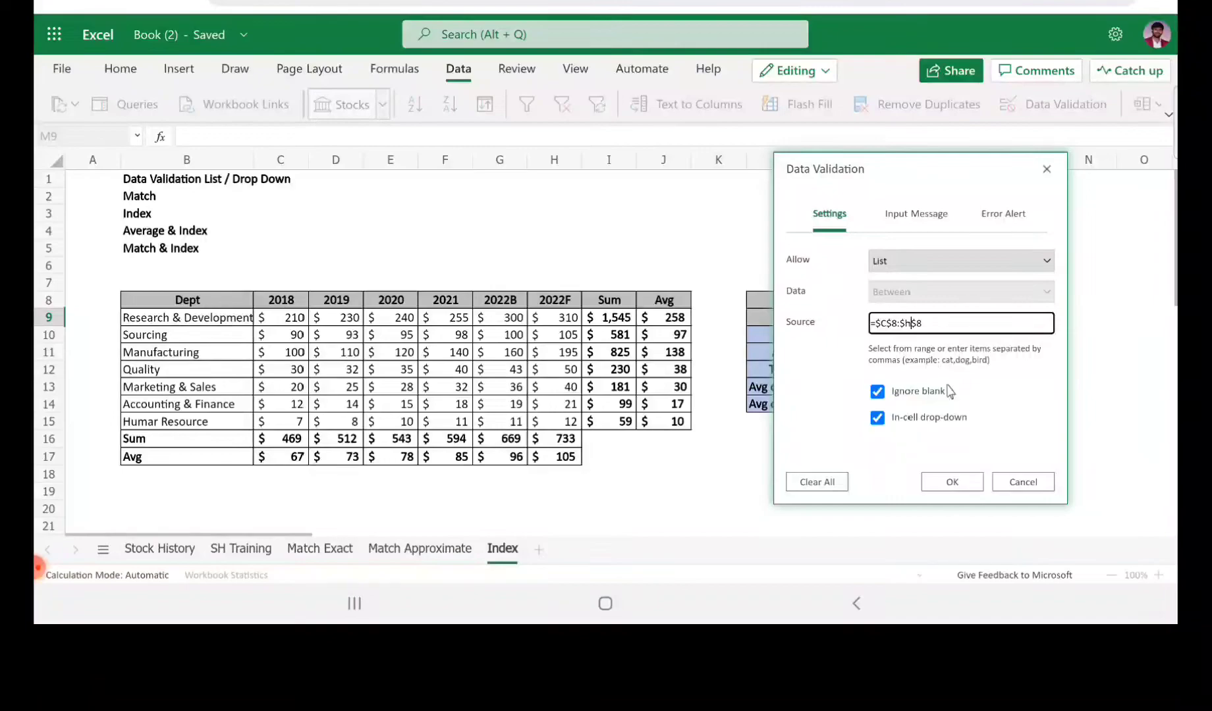
{"action": "left_click", "coordinate": [952, 485]}
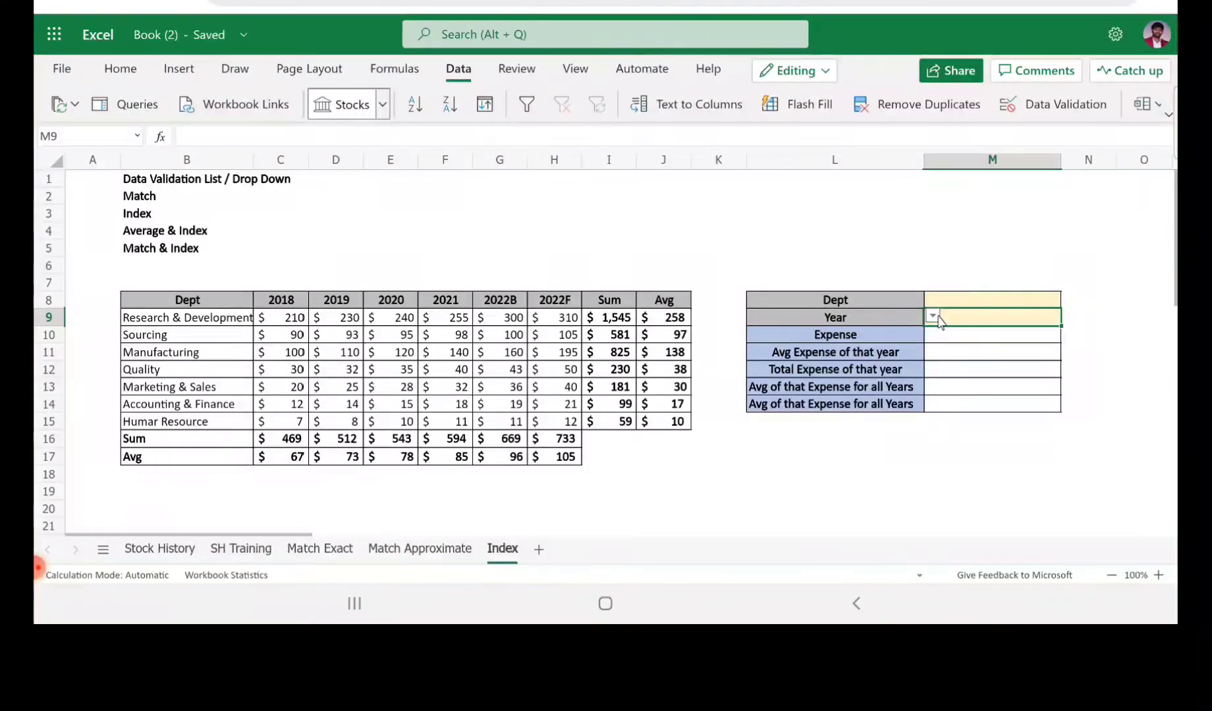
{"action": "left_click", "coordinate": [41, 568]}
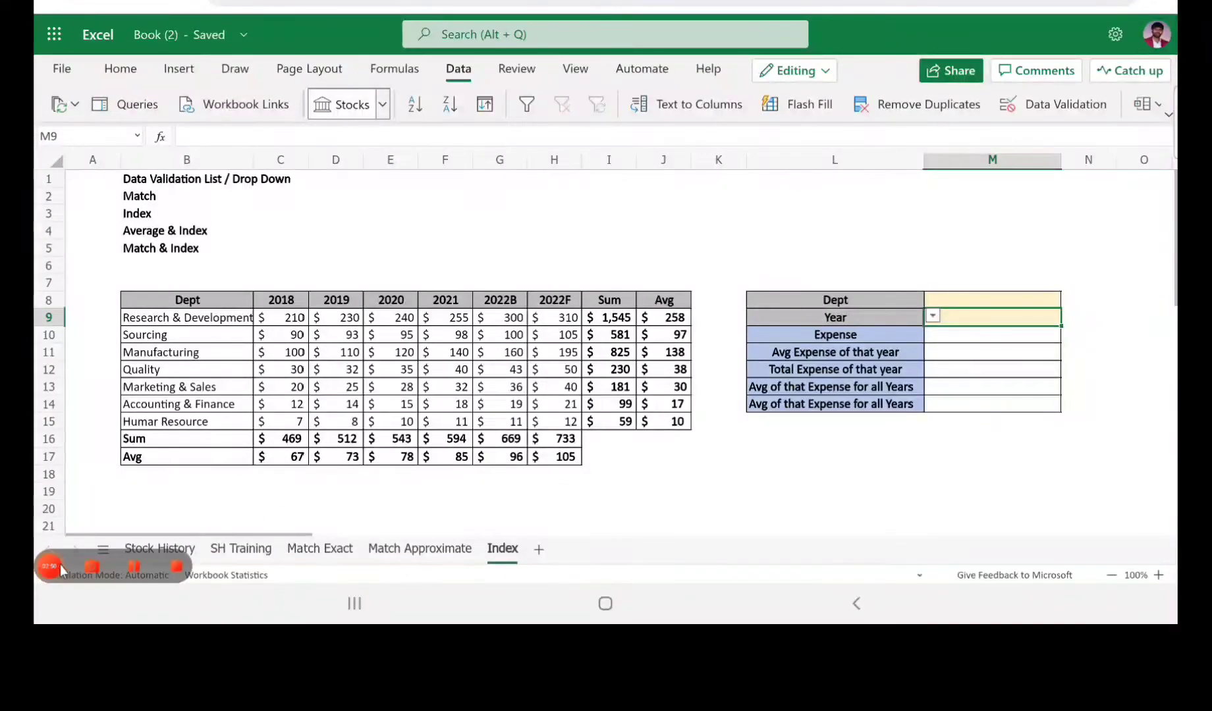
{"action": "left_click", "coordinate": [135, 565]}
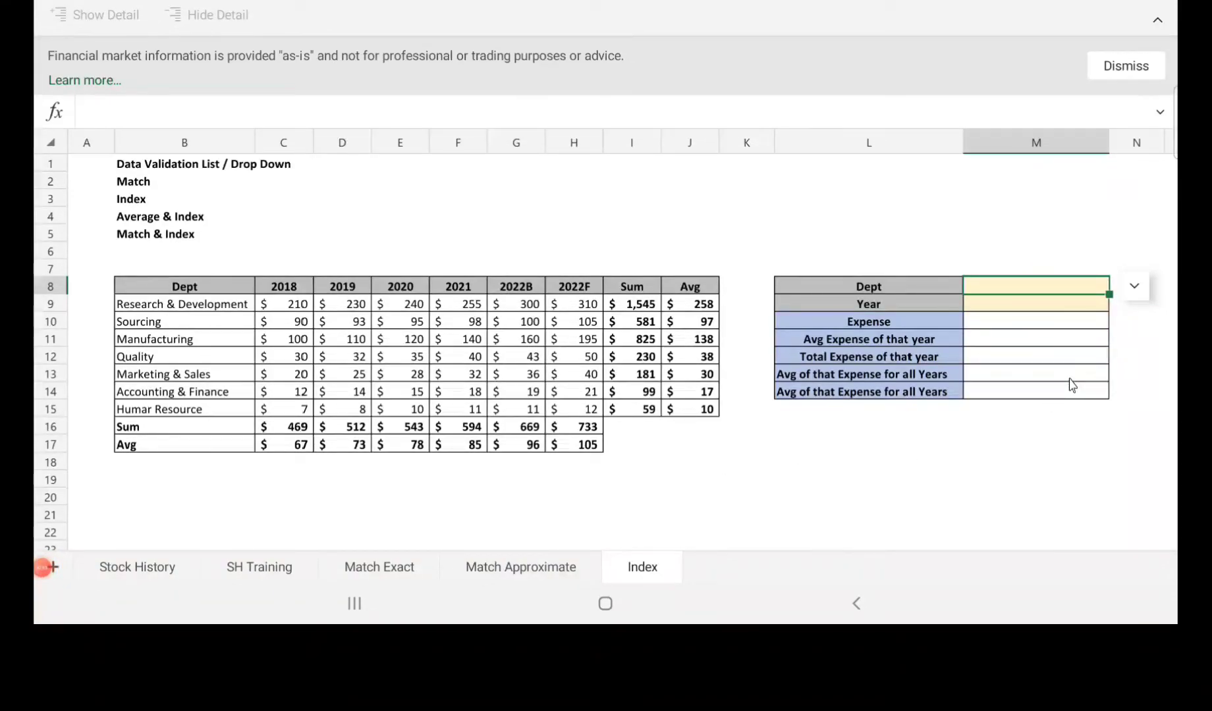
Check the Dept and Year drop-down lists, and choose Research & Development in M8 and 2018 in M9.
{"action": "left_click", "coordinate": [1138, 288]}
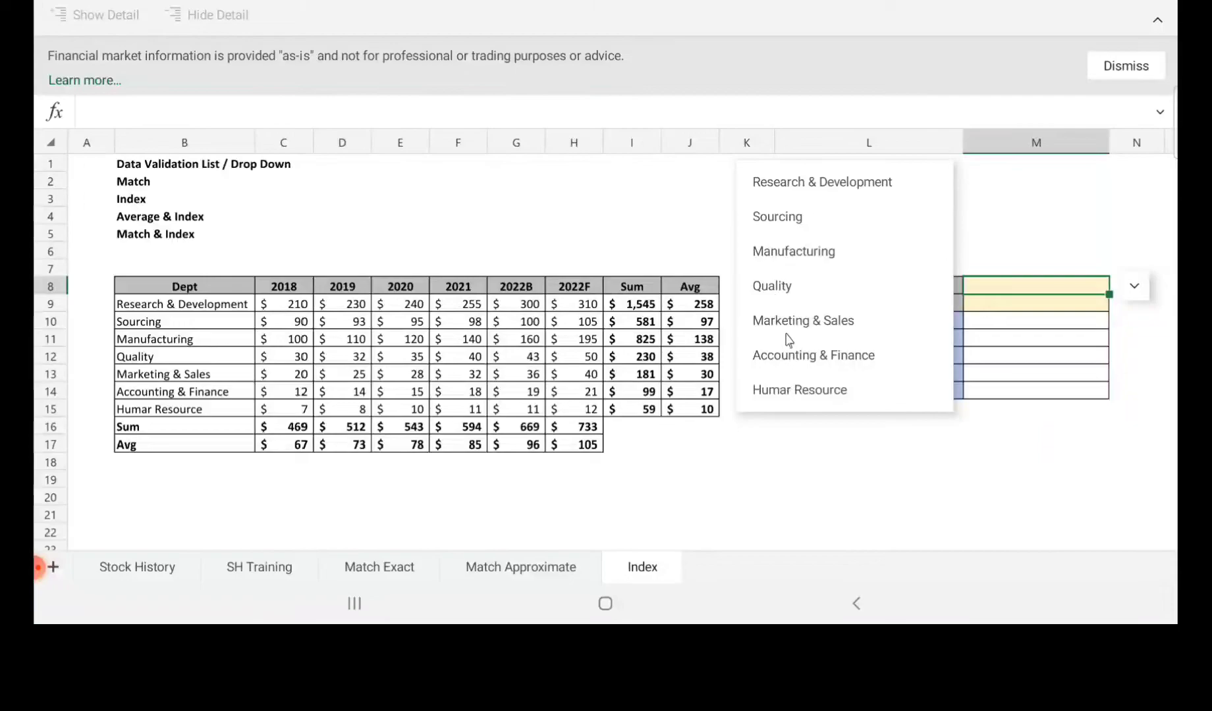
{"action": "left_click", "coordinate": [1012, 321]}
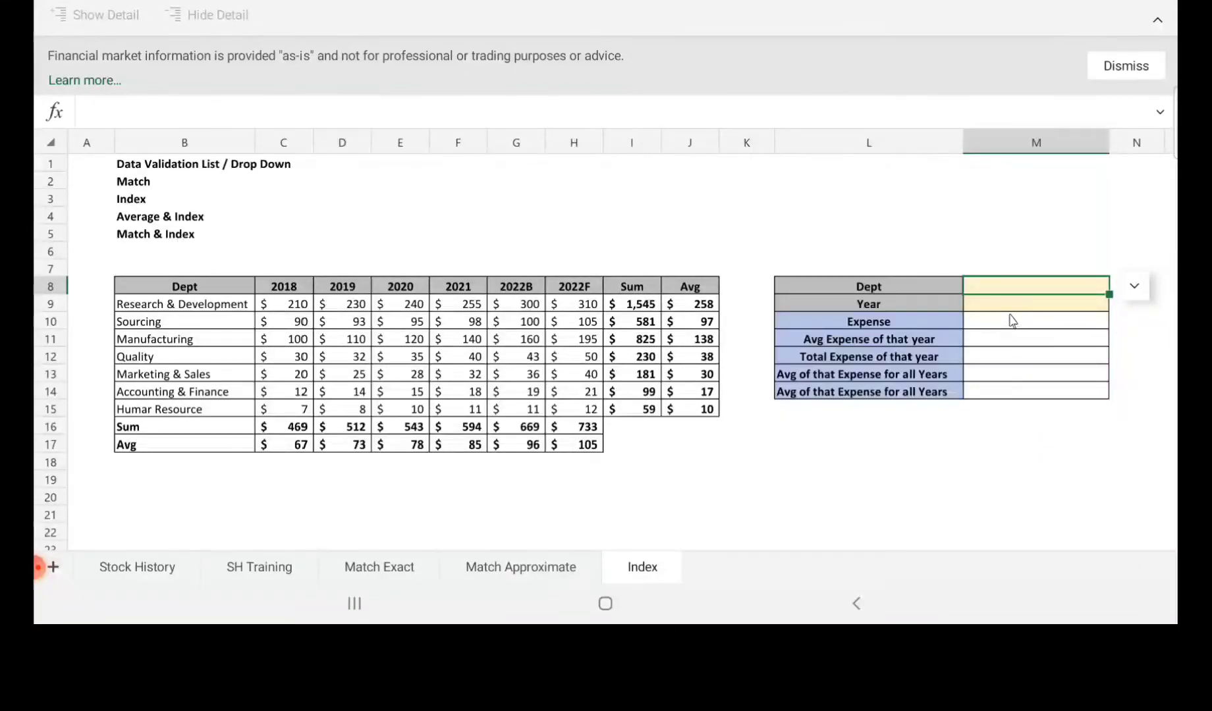
{"action": "left_click", "coordinate": [1016, 305]}
{"action": "left_click", "coordinate": [1134, 303]}
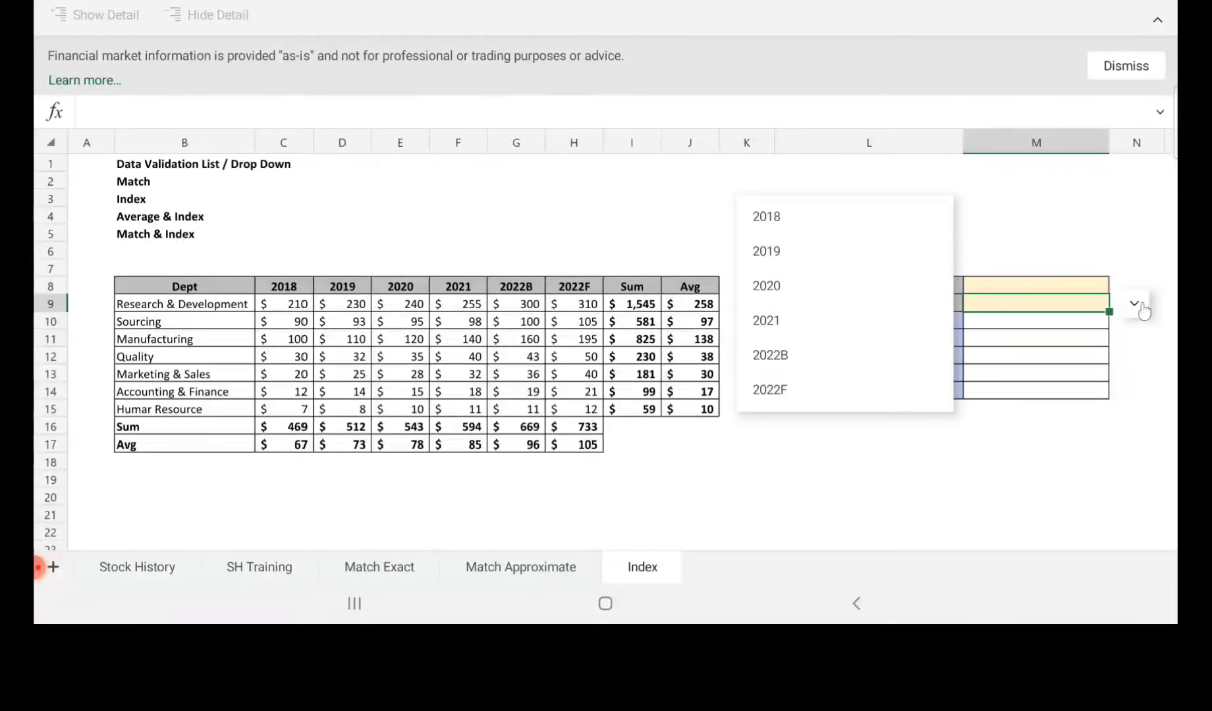
{"action": "left_click", "coordinate": [1026, 297]}
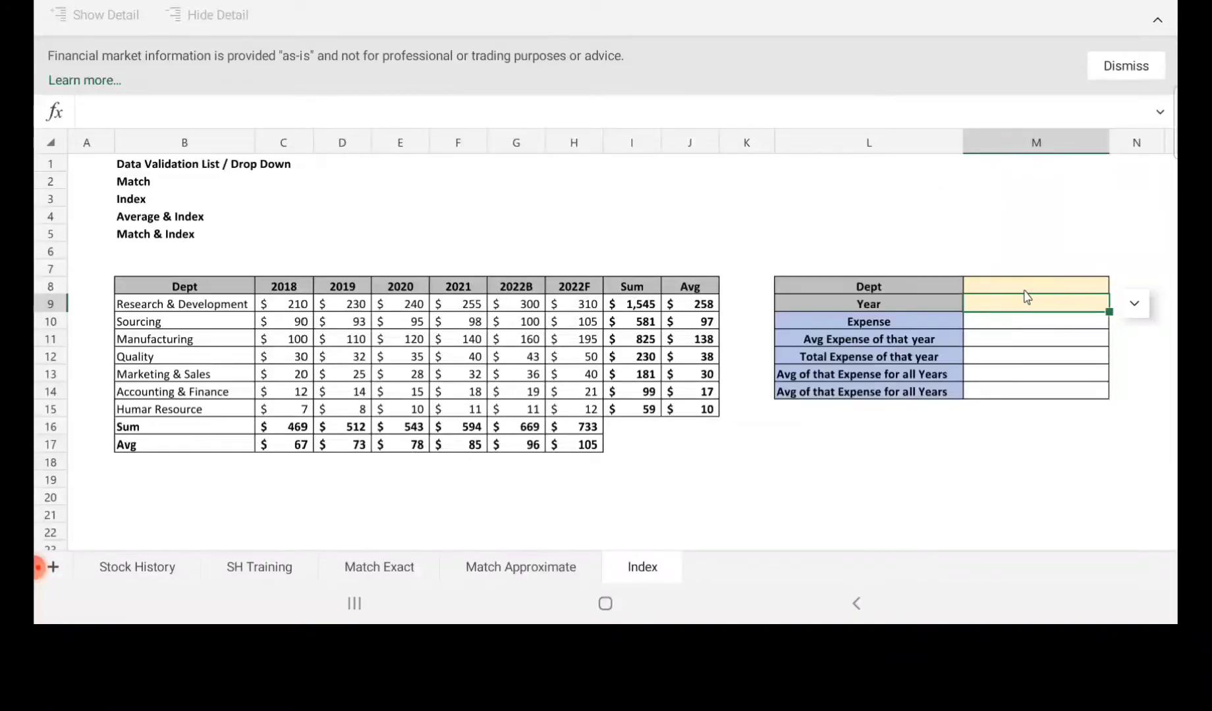
{"action": "left_click", "coordinate": [1031, 286]}
{"action": "left_click", "coordinate": [1148, 285]}
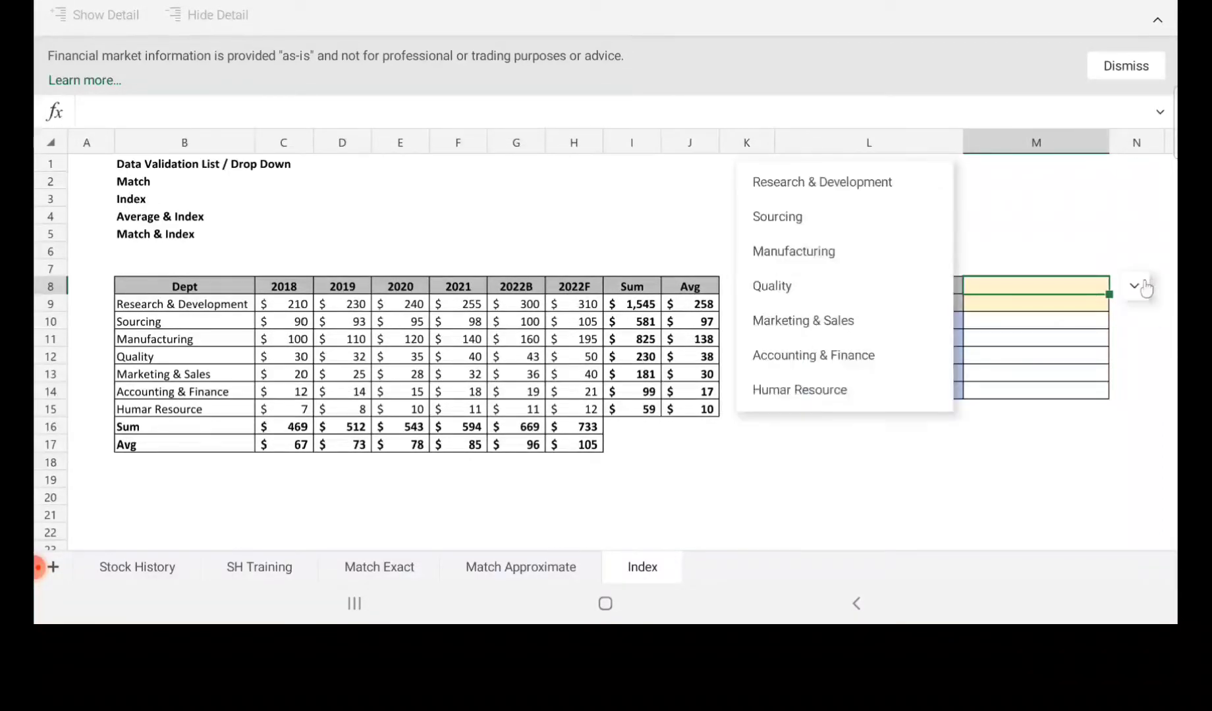
{"action": "left_click", "coordinate": [839, 183]}
{"action": "left_click", "coordinate": [1037, 304]}
{"action": "left_click", "coordinate": [1138, 308]}
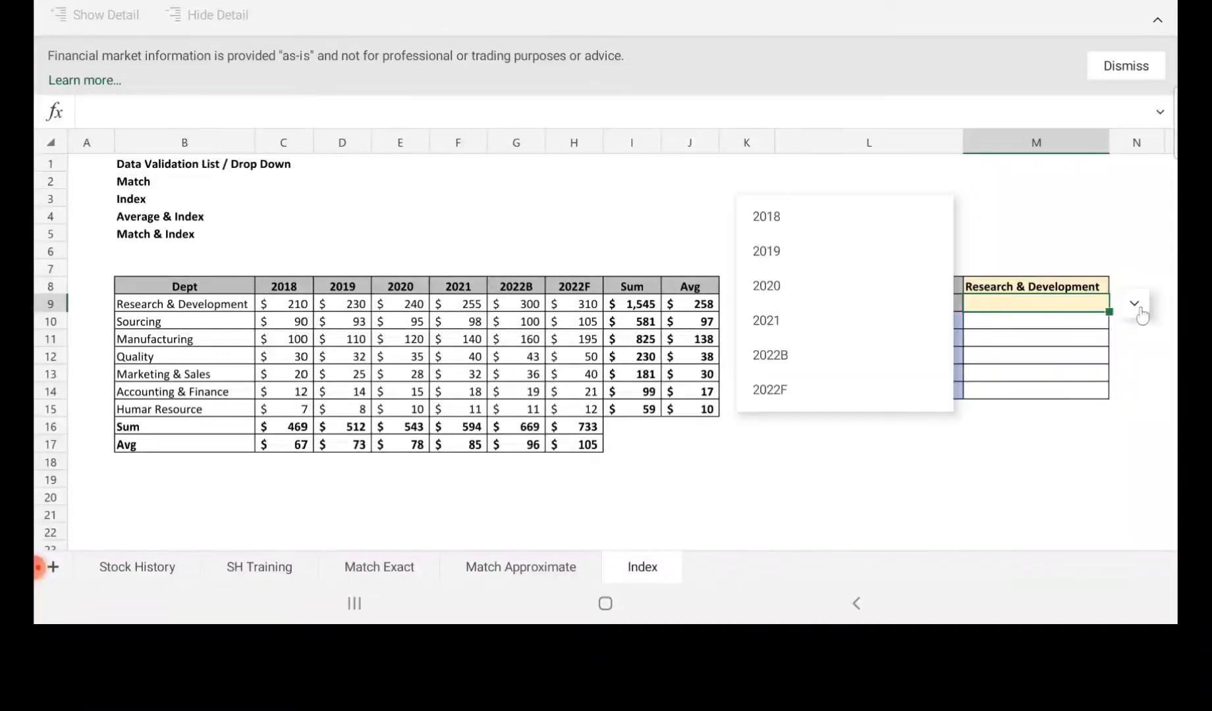
{"action": "left_click", "coordinate": [821, 219]}
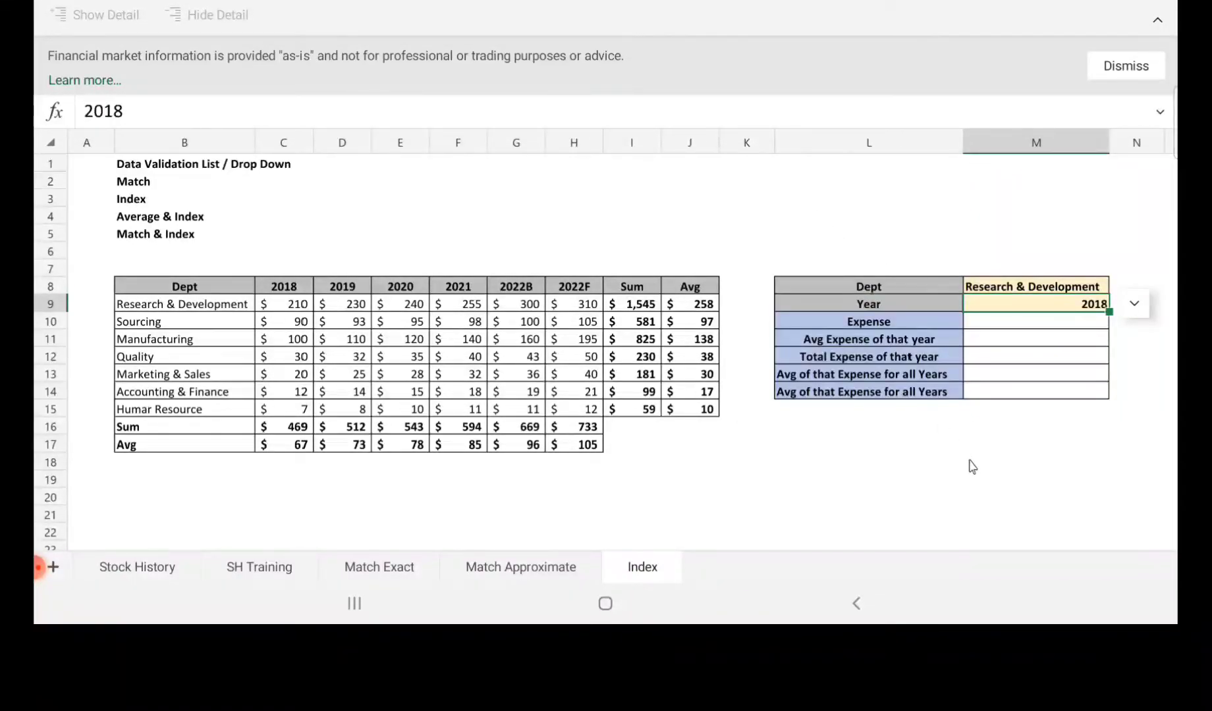
{"action": "key", "text": "Right"}
{"action": "key", "text": "Right"}
{"action": "key", "text": "Up"}
{"action": "key", "text": "Left"}
{"action": "key", "text": "Right"}
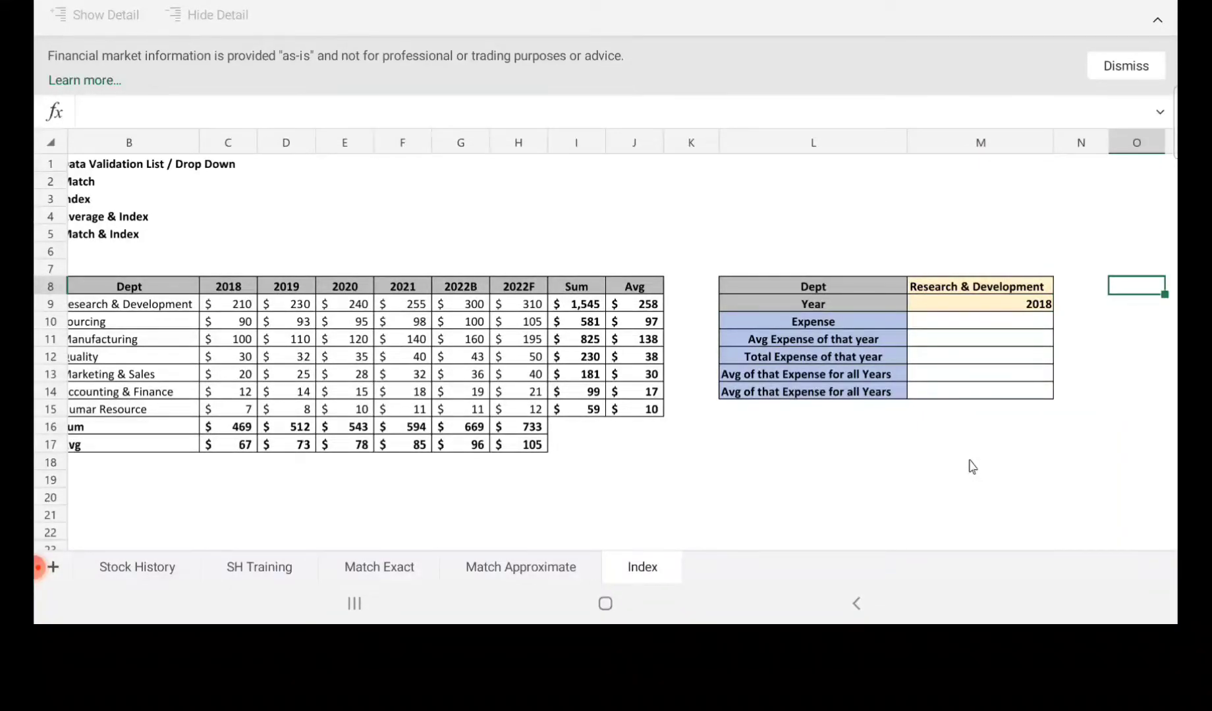
{"action": "key", "text": "Left"}
{"action": "key", "text": "Left"}
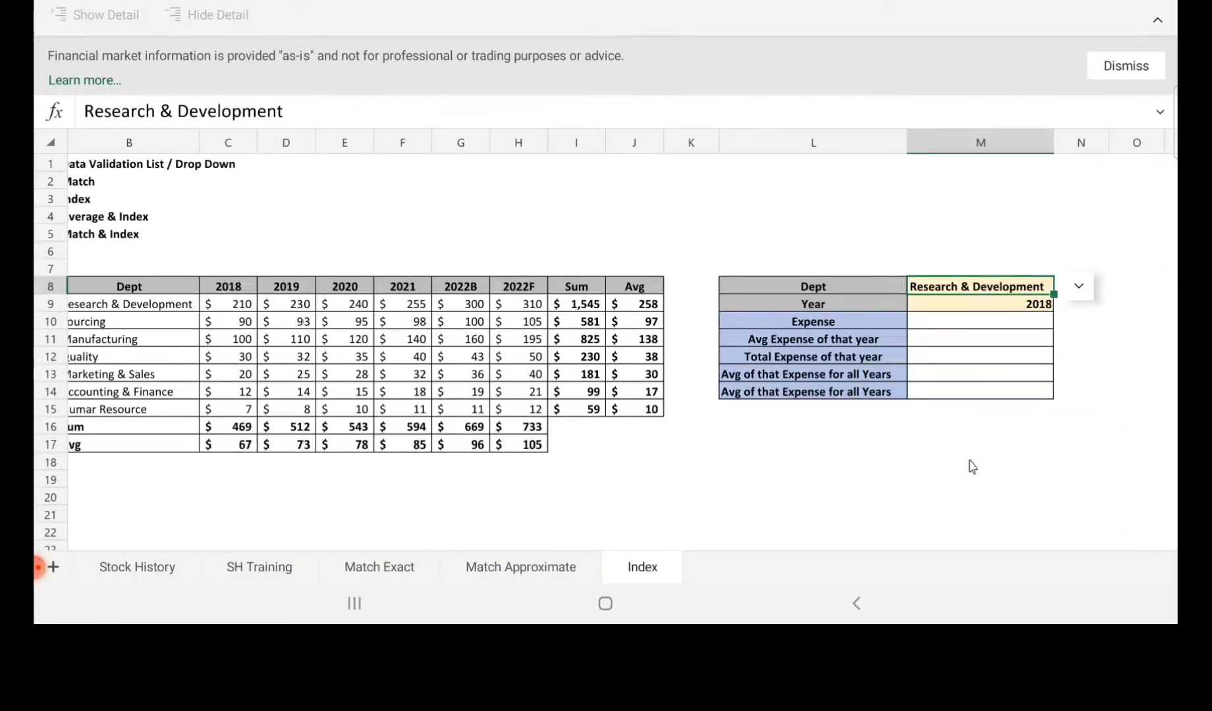
{"action": "left_click_drag", "start_coordinate": [134, 288], "coordinate": [558, 413]}
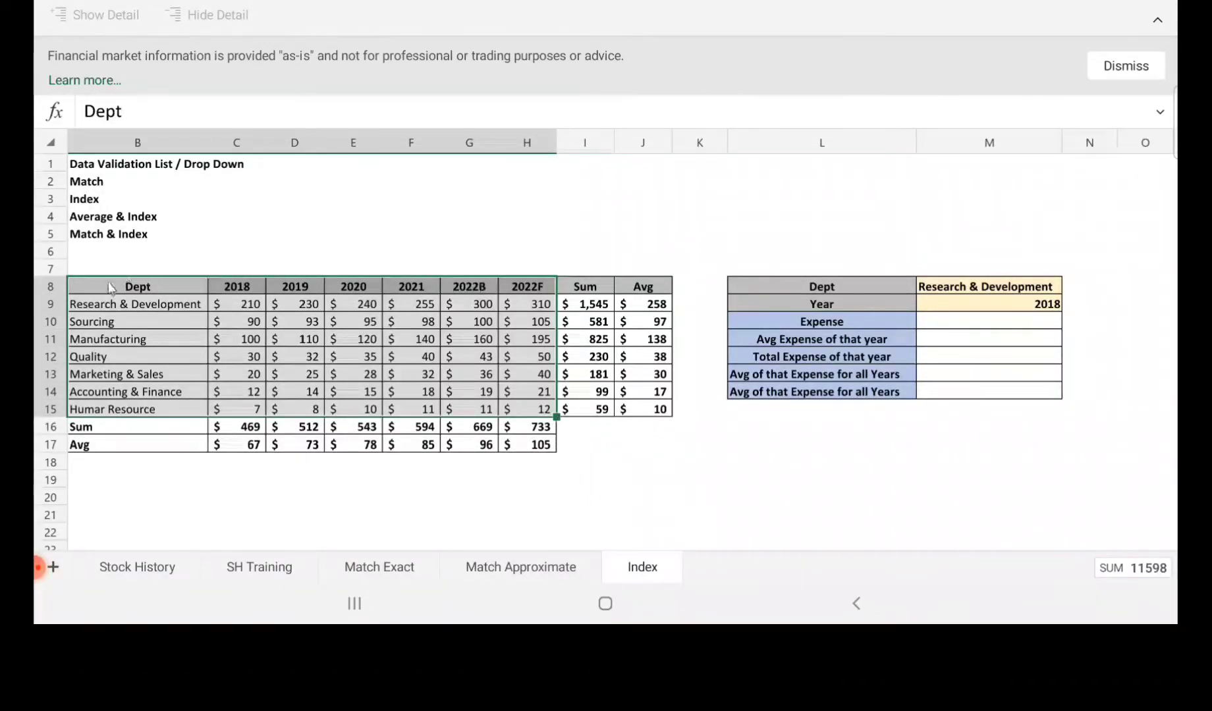
Enter =MATCH(M8,$B$8:$B$15,0) in N8 to find the chosen department's row position in the table.
{"action": "left_click", "coordinate": [1094, 289]}
{"action": "type", "text": "=mat"}
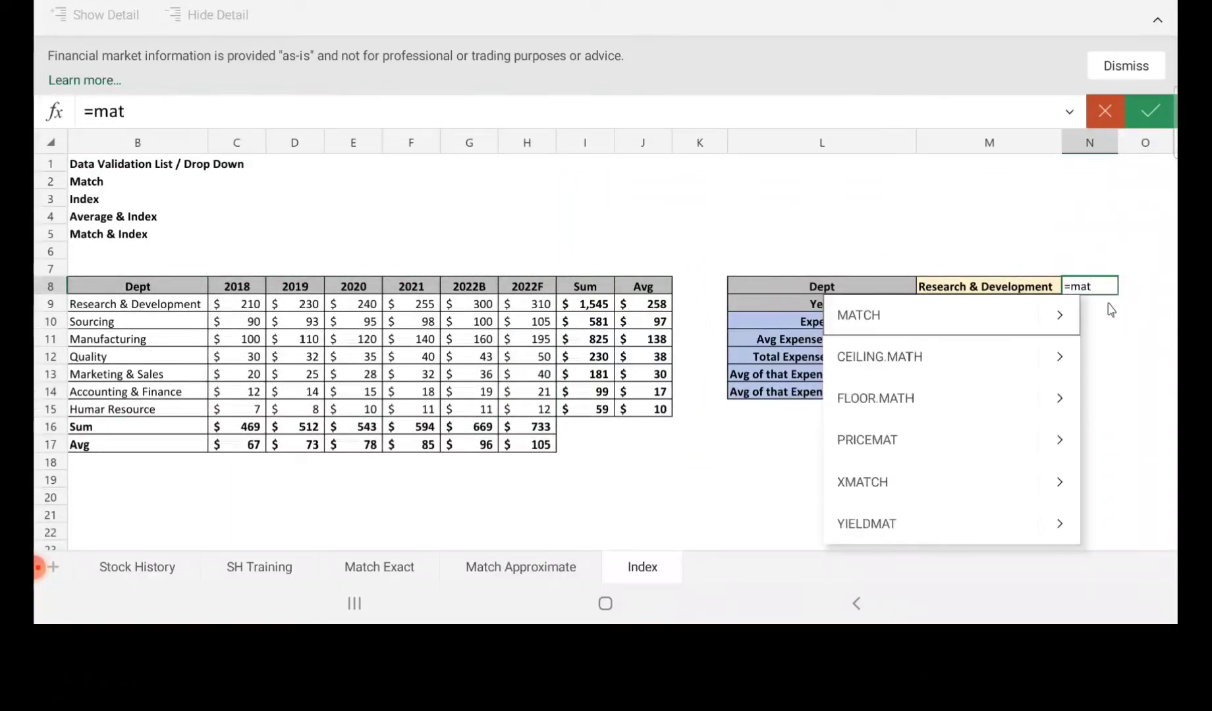
{"action": "type", "text": "ch"}
{"action": "key", "text": "Tab"}
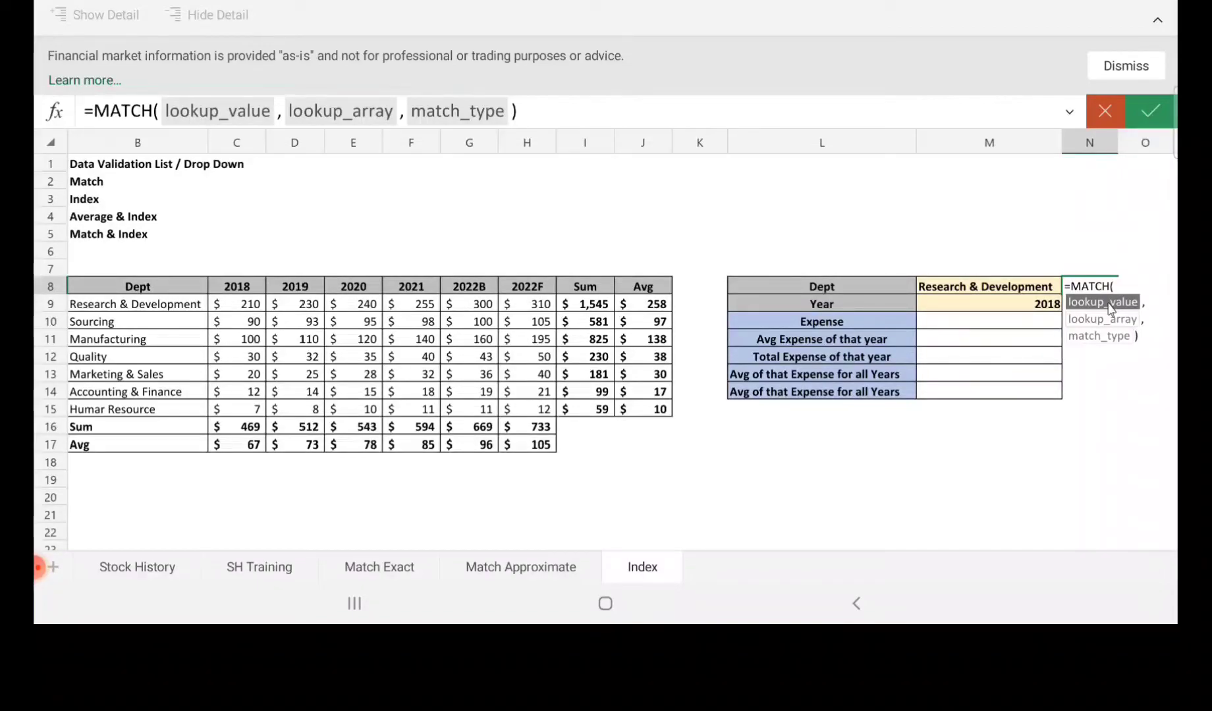
{"action": "left_click", "coordinate": [1034, 292]}
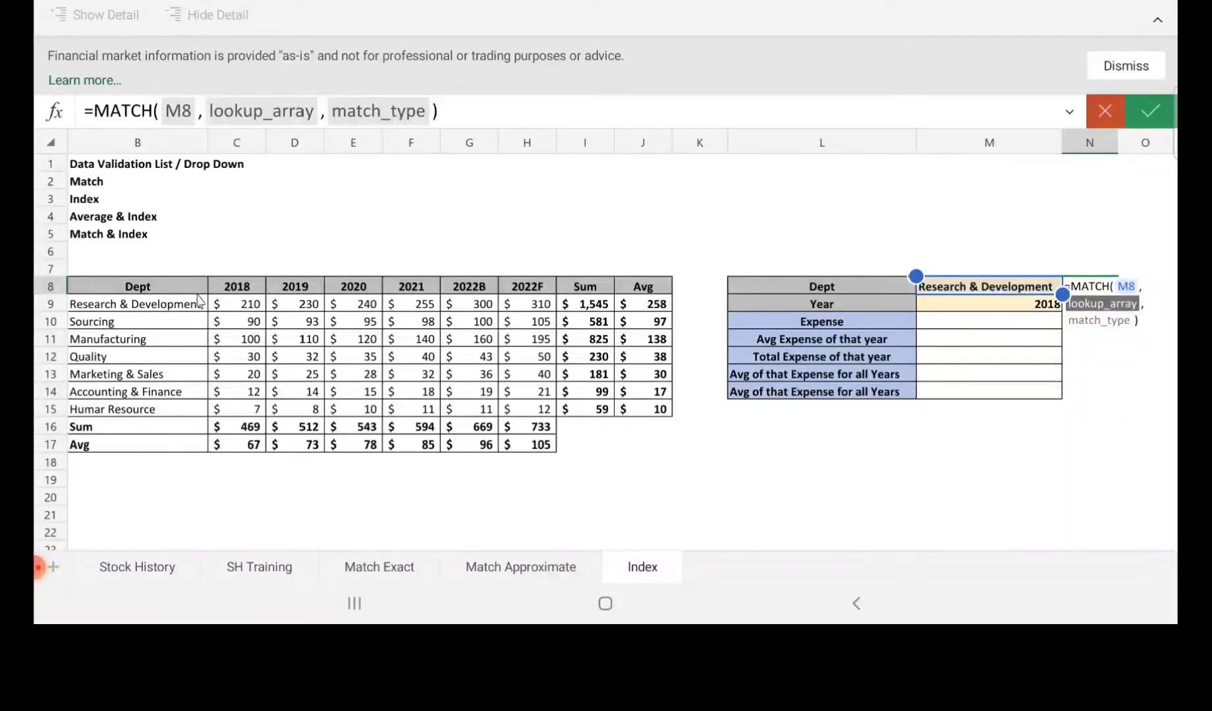
{"action": "left_click", "coordinate": [150, 289]}
{"action": "left_click_drag", "start_coordinate": [146, 294], "coordinate": [125, 415]}
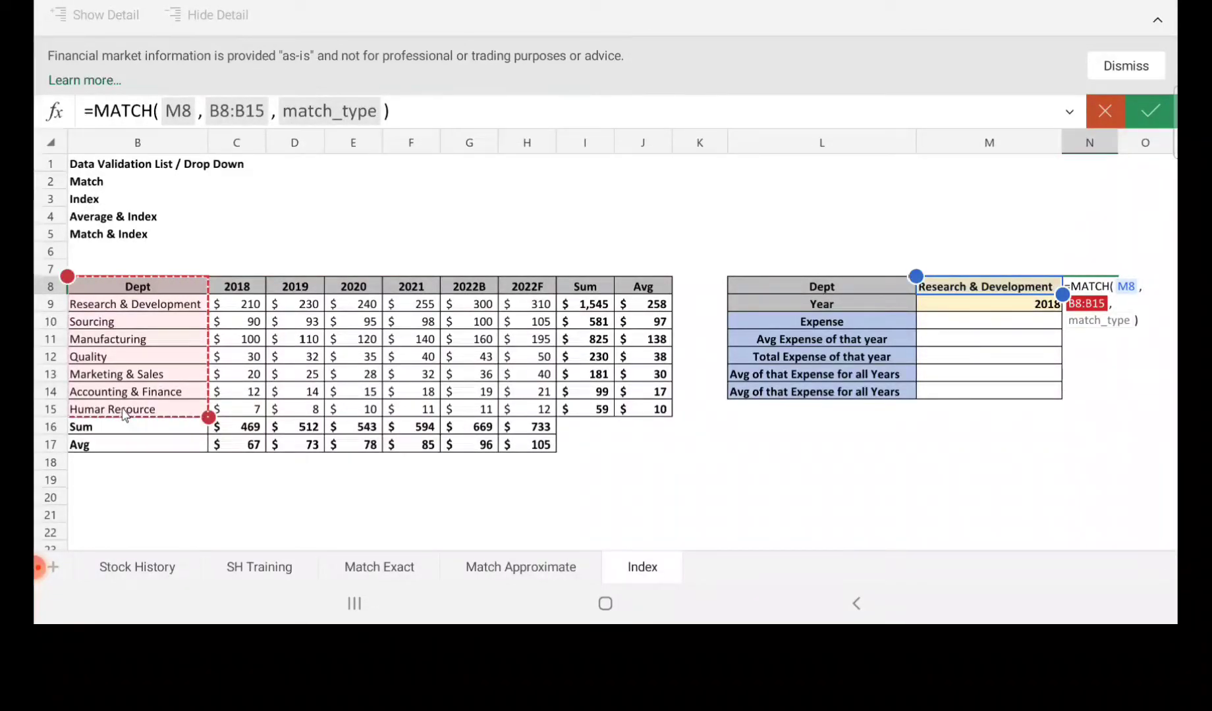
{"action": "key", "text": "F4"}
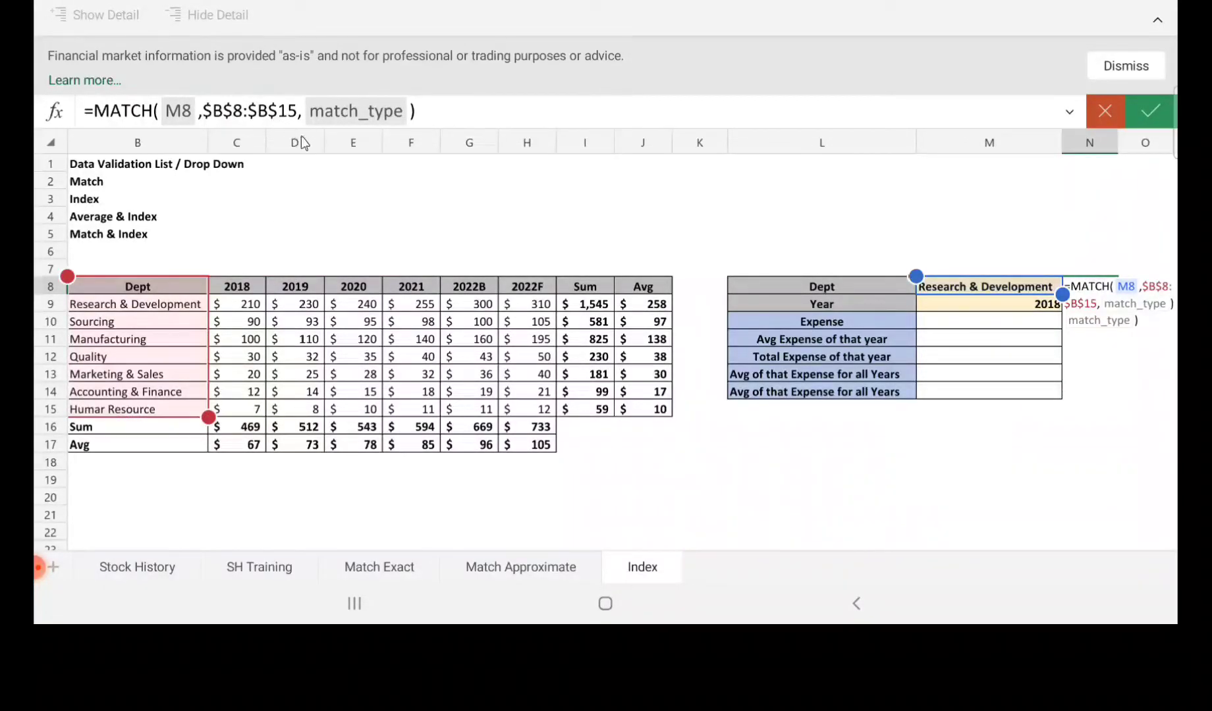
{"action": "type", "text": ",0)"}
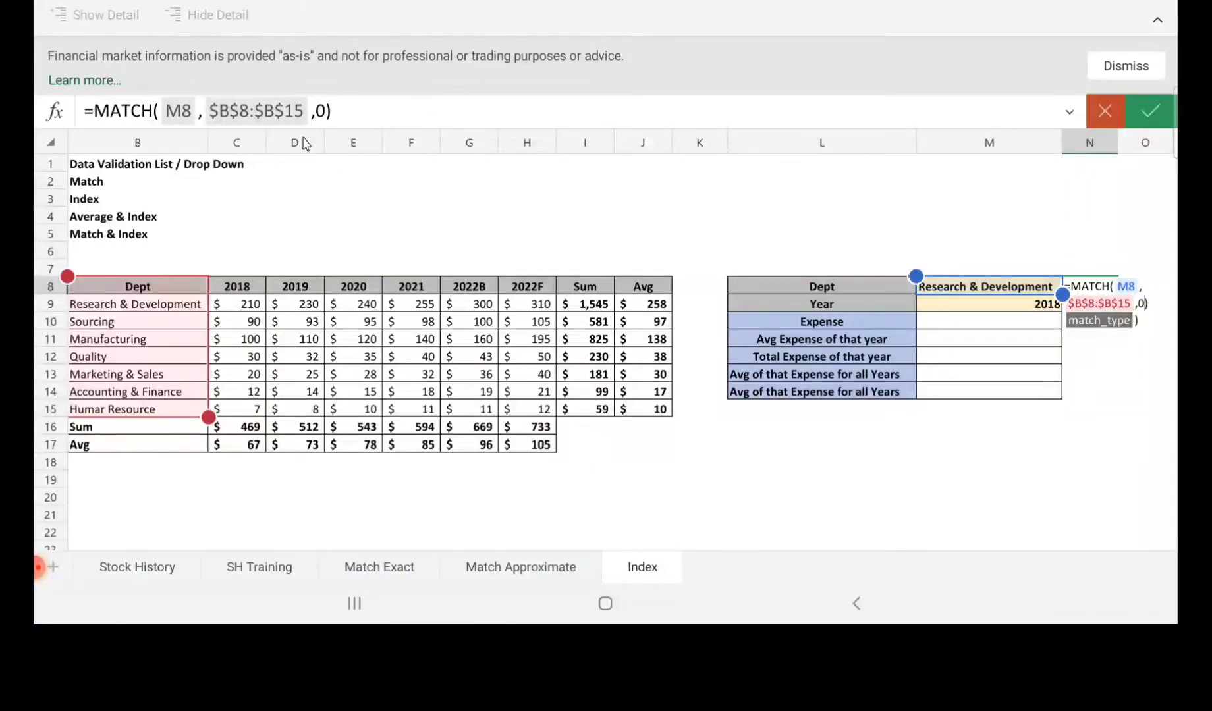
{"action": "key", "text": "Return"}
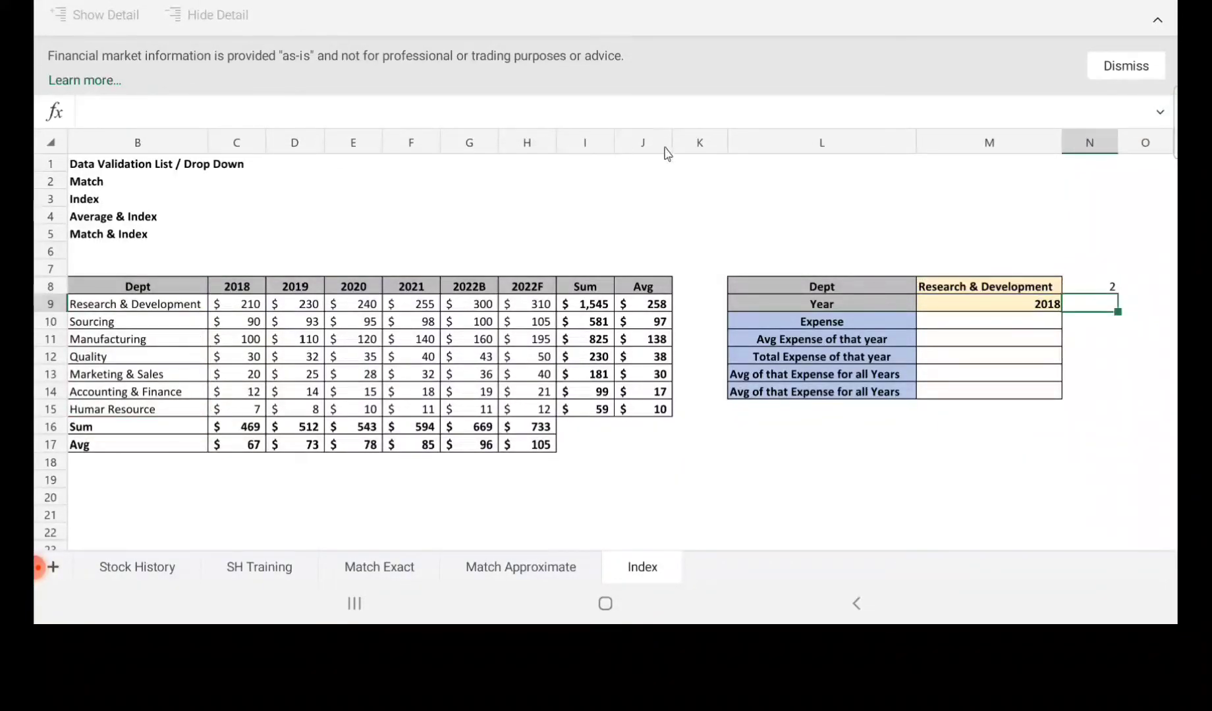
{"action": "left_click", "coordinate": [1108, 290]}
{"action": "left_click", "coordinate": [152, 308]}
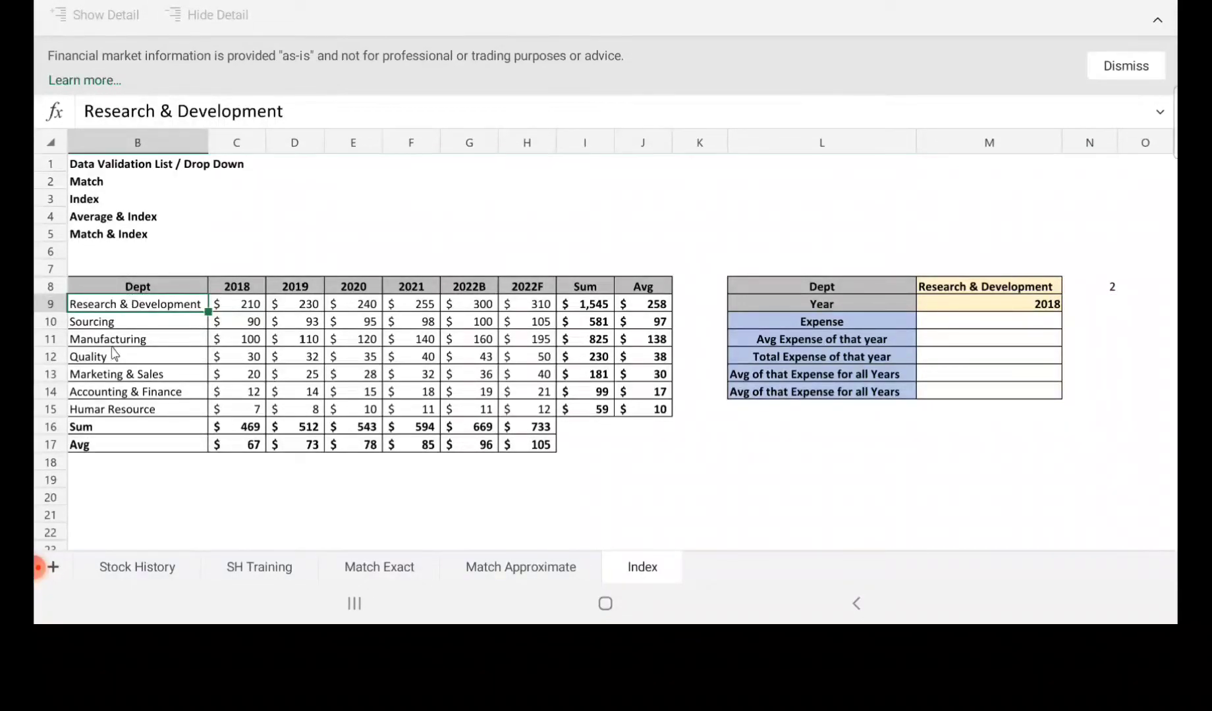
Enter =MATCH(M9,$B$8:$H$8,0) in N9 to find the chosen year's column position in the heading row.
{"action": "left_click", "coordinate": [1106, 314]}
{"action": "type", "text": "=mat"}
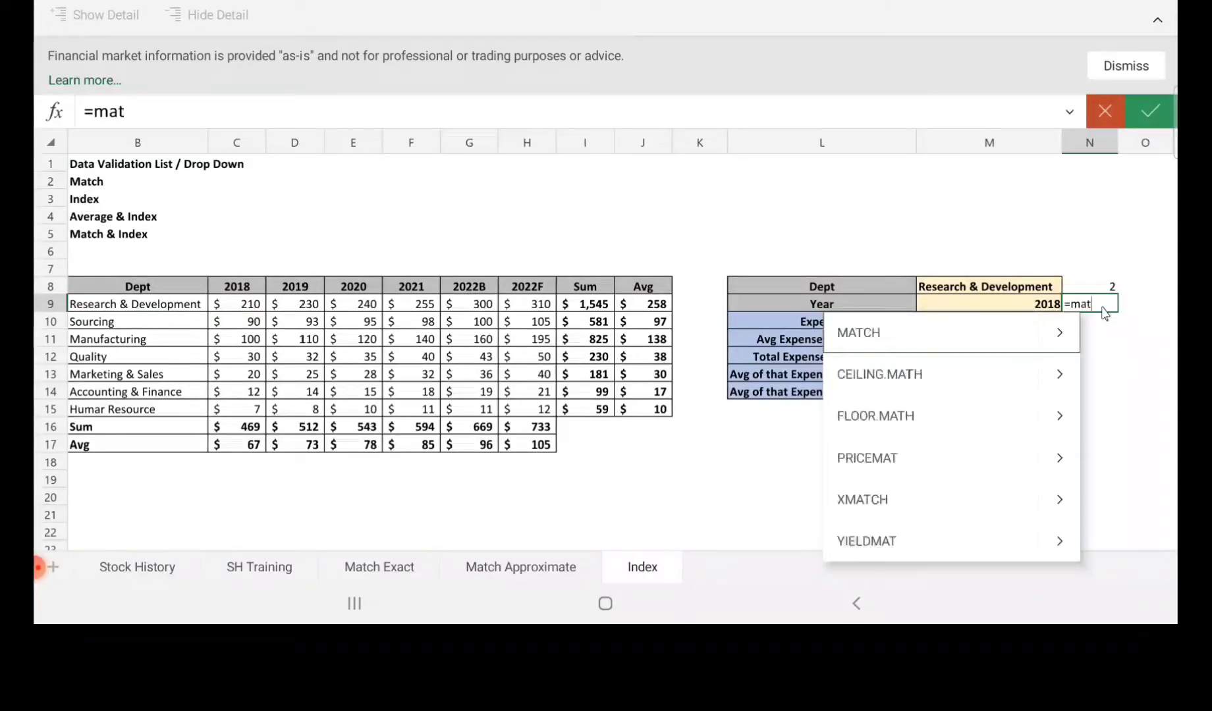
{"action": "key", "text": "Tab"}
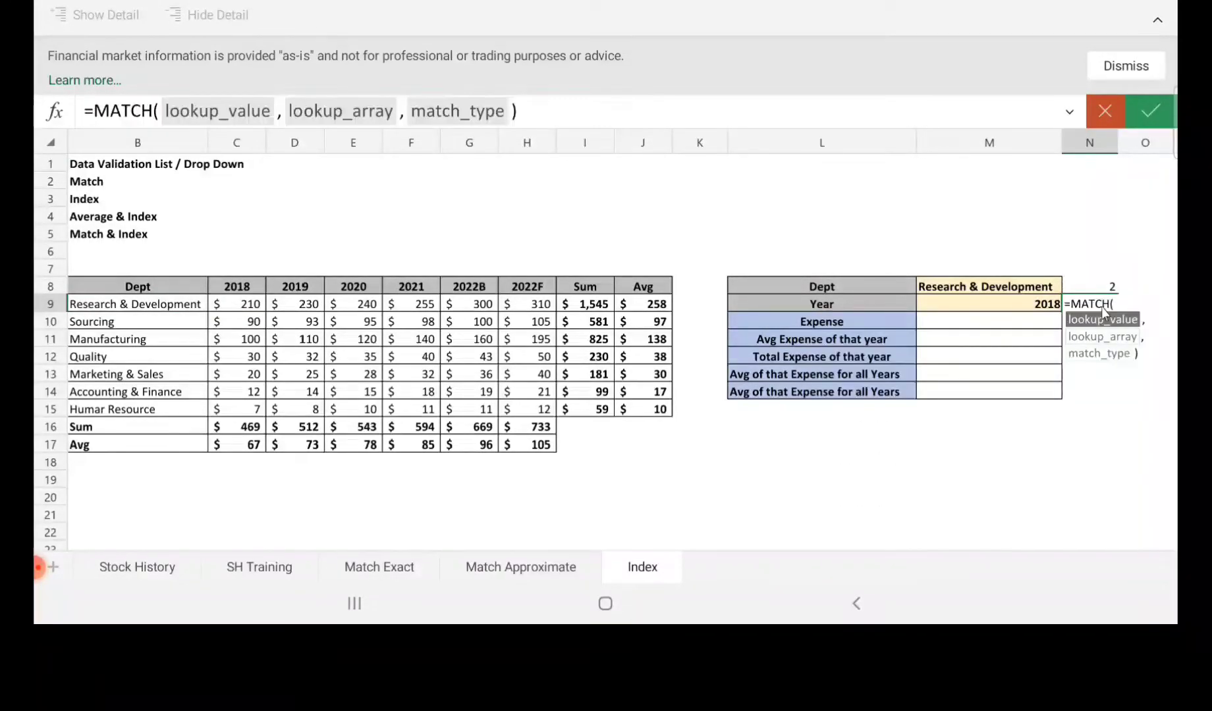
{"action": "left_click", "coordinate": [944, 308]}
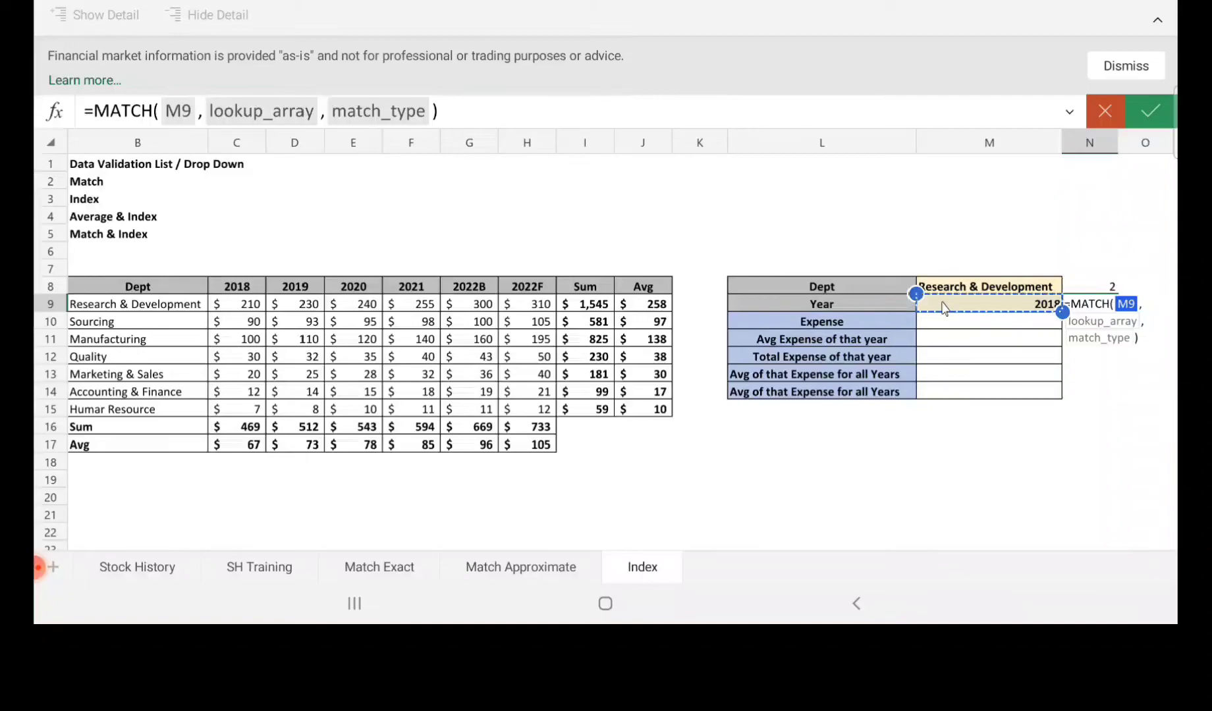
{"action": "type", "text": ","}
{"action": "left_click_drag", "start_coordinate": [165, 292], "coordinate": [540, 288]}
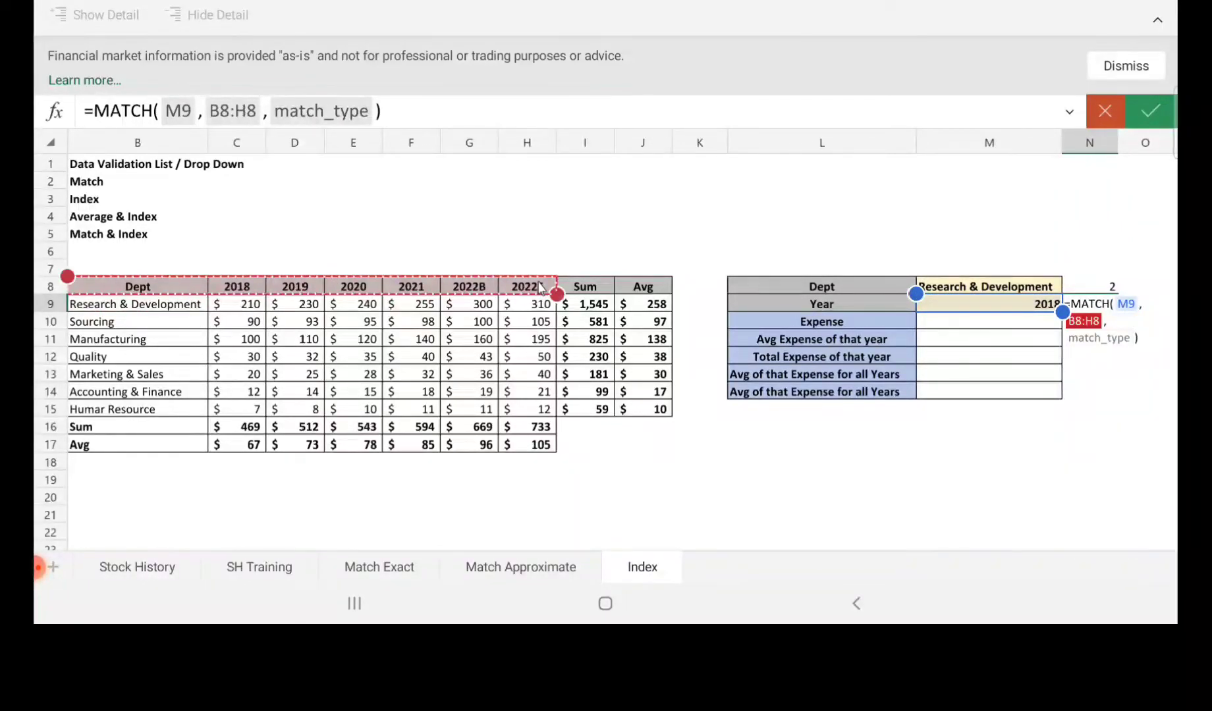
{"action": "key", "text": "F4"}
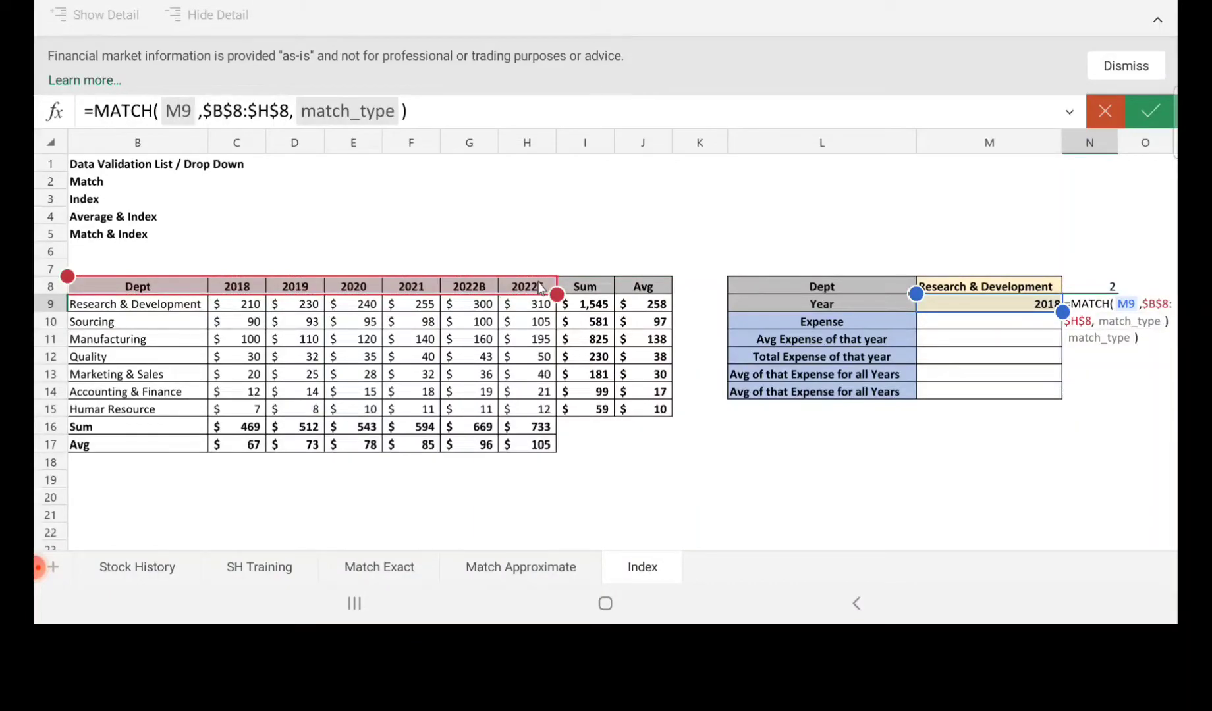
{"action": "type", "text": ",0"}
{"action": "key", "text": "Return"}
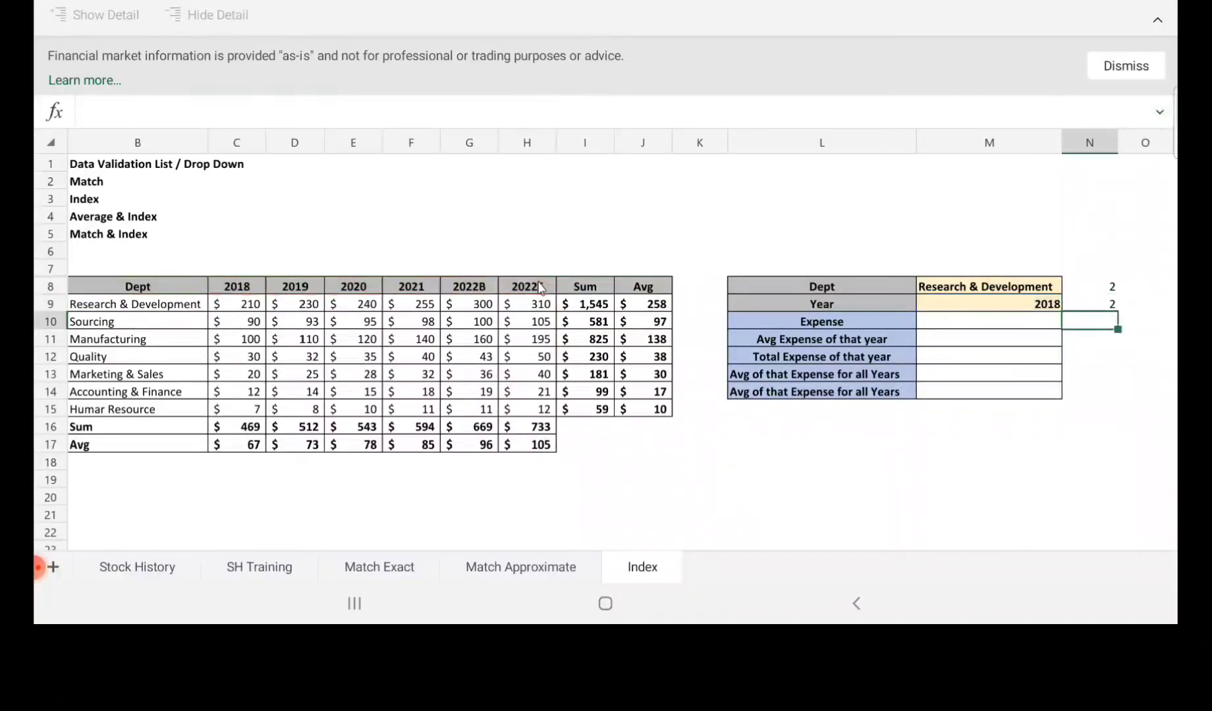
Choose 2021 from the Year list in M9 and check the Match formula in N9.
{"action": "key", "text": "Up"}
{"action": "key", "text": "Left"}
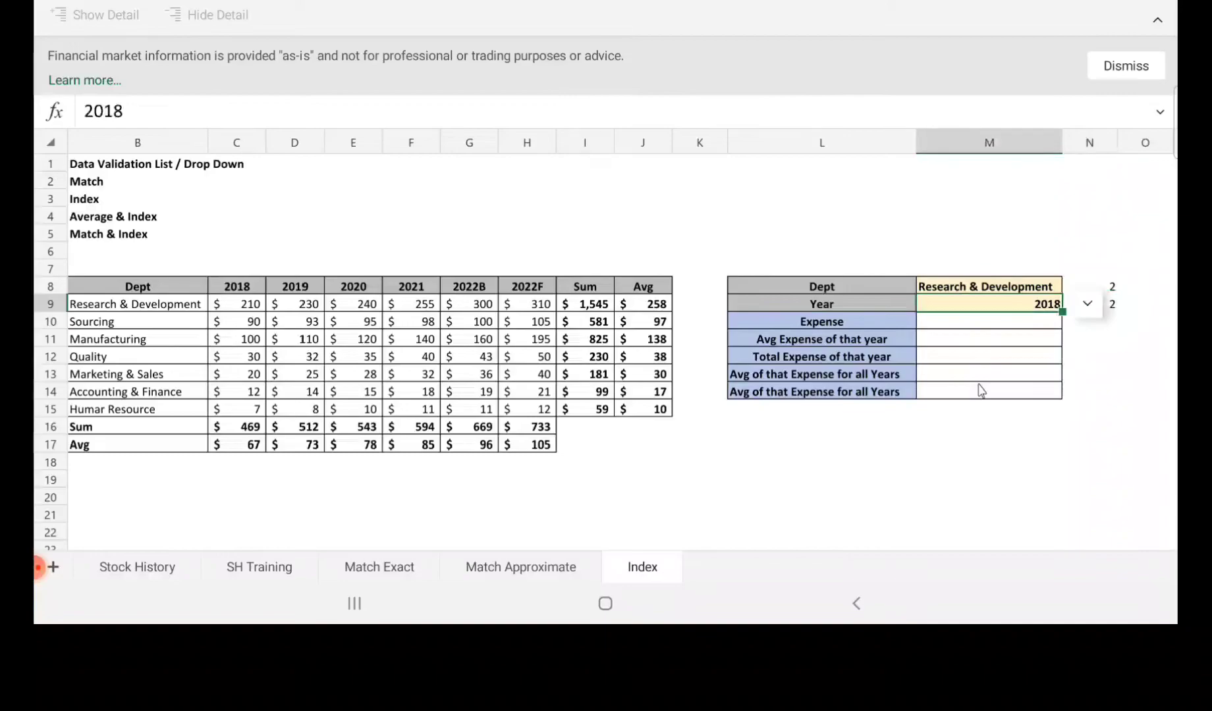
{"action": "left_click", "coordinate": [1088, 304]}
{"action": "left_click", "coordinate": [961, 449]}
{"action": "left_click", "coordinate": [1113, 309]}
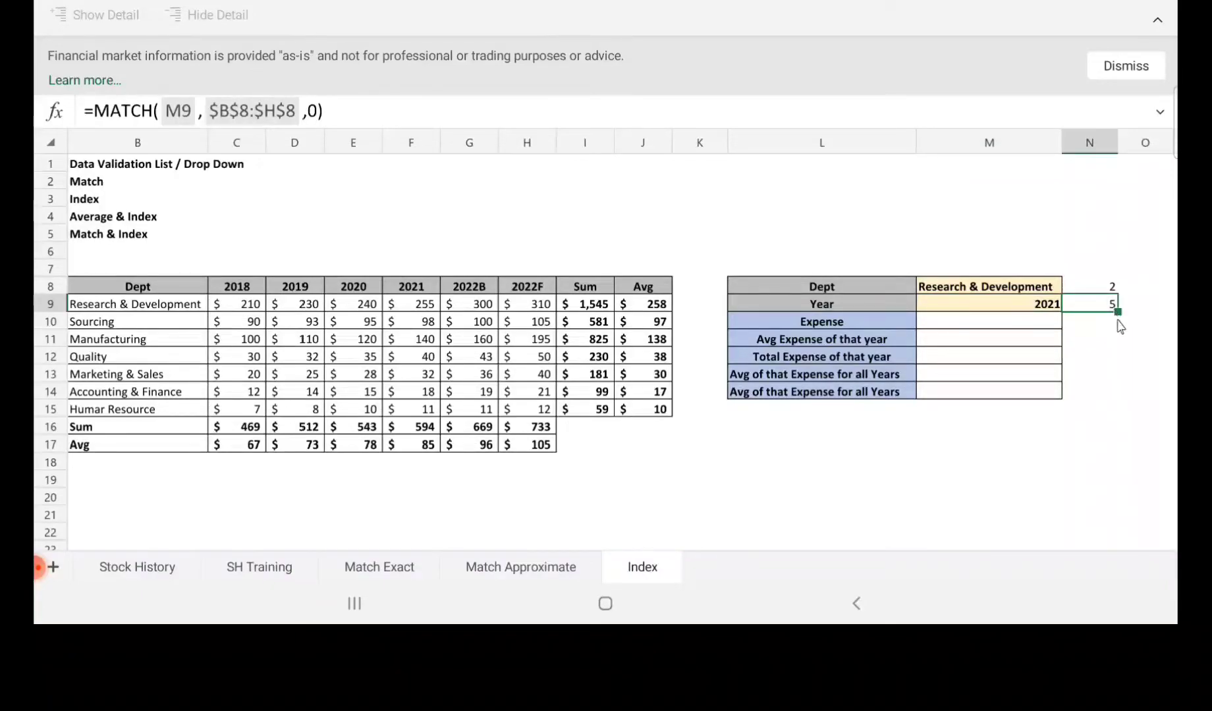
Compare the chosen Dept and Year with the Research & Development row and 2021 column of the expense table.
{"action": "left_click", "coordinate": [1034, 322]}
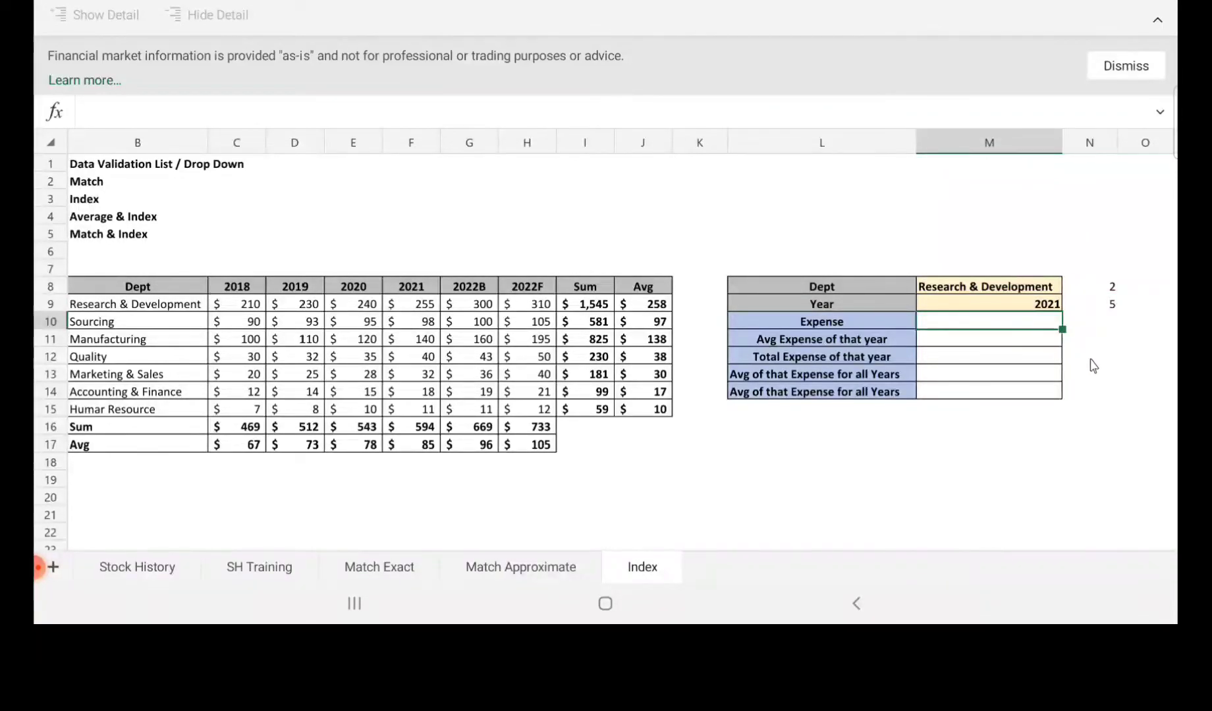
{"action": "left_click", "coordinate": [990, 290]}
{"action": "left_click", "coordinate": [993, 303]}
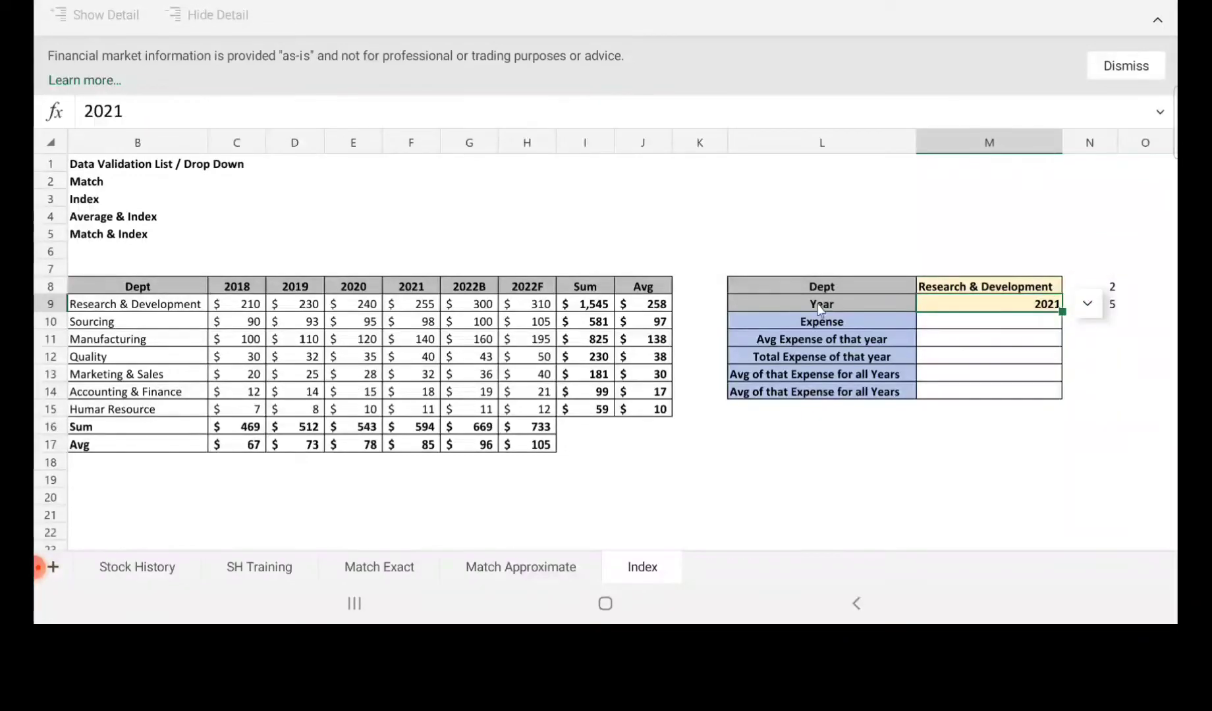
{"action": "left_click", "coordinate": [186, 306]}
{"action": "left_click", "coordinate": [406, 309]}
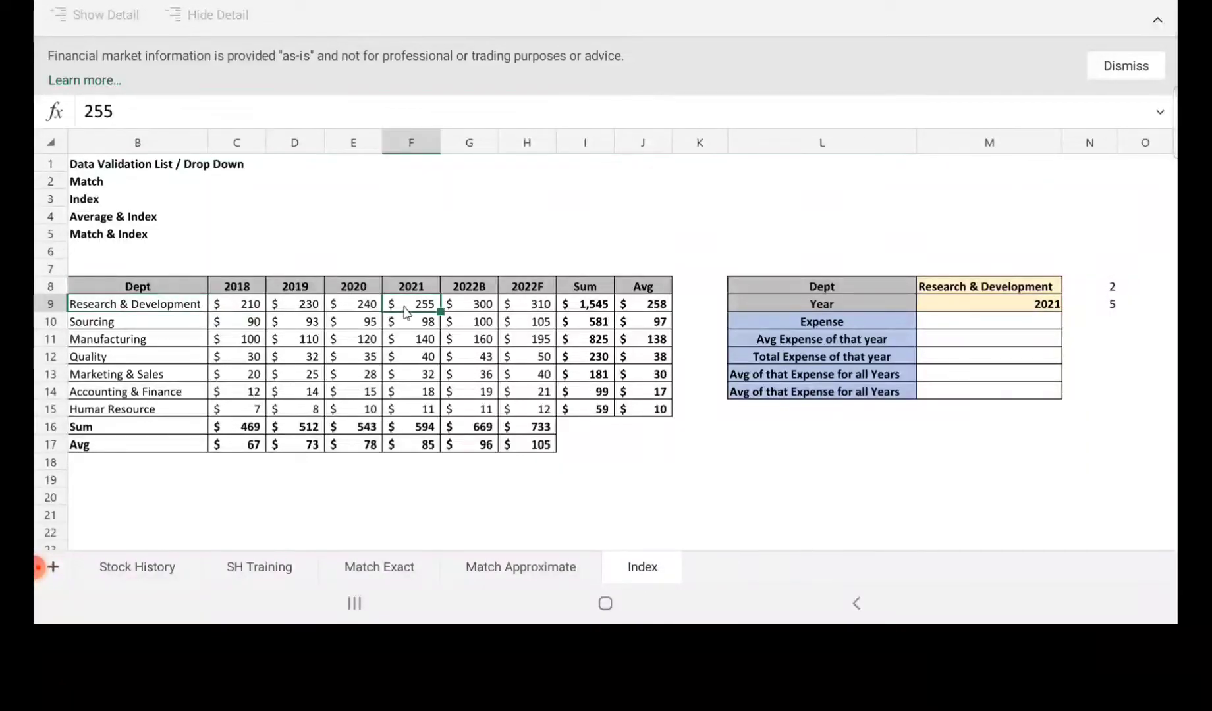
{"action": "left_click_drag", "start_coordinate": [440, 312], "coordinate": [416, 309]}
{"action": "left_click", "coordinate": [1047, 322]}
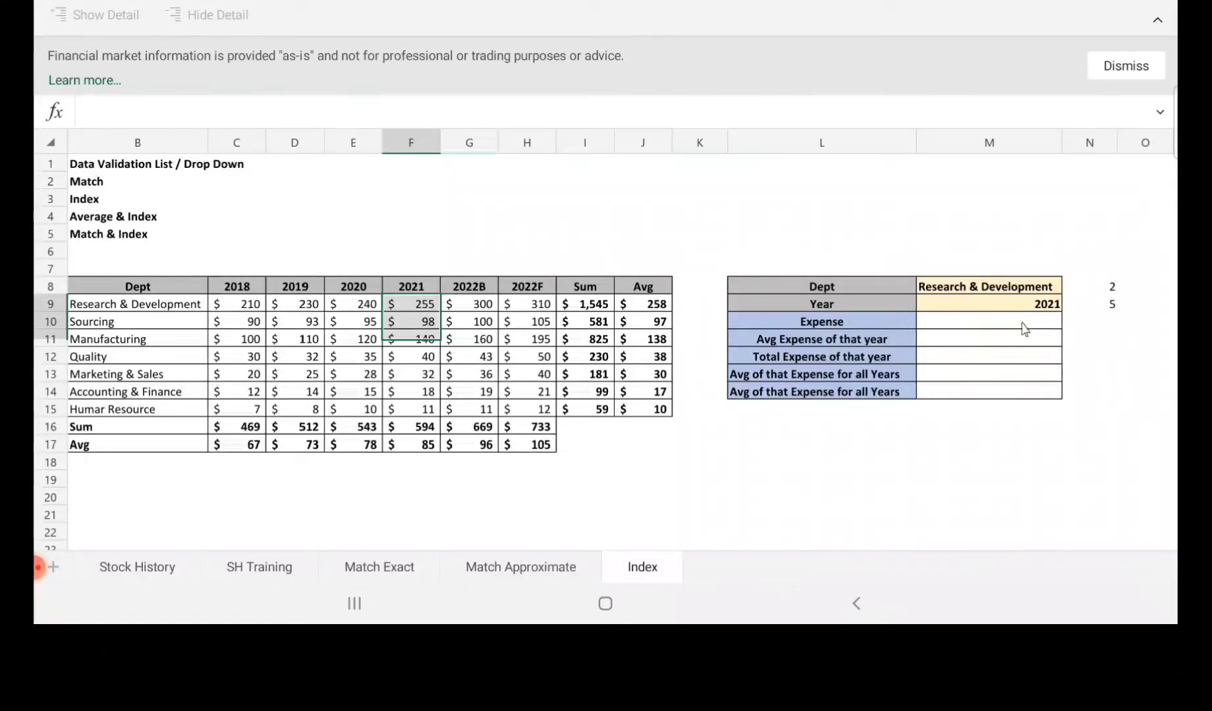
{"action": "key", "text": "alt+Tab"}
{"action": "left_click", "coordinate": [1056, 386]}
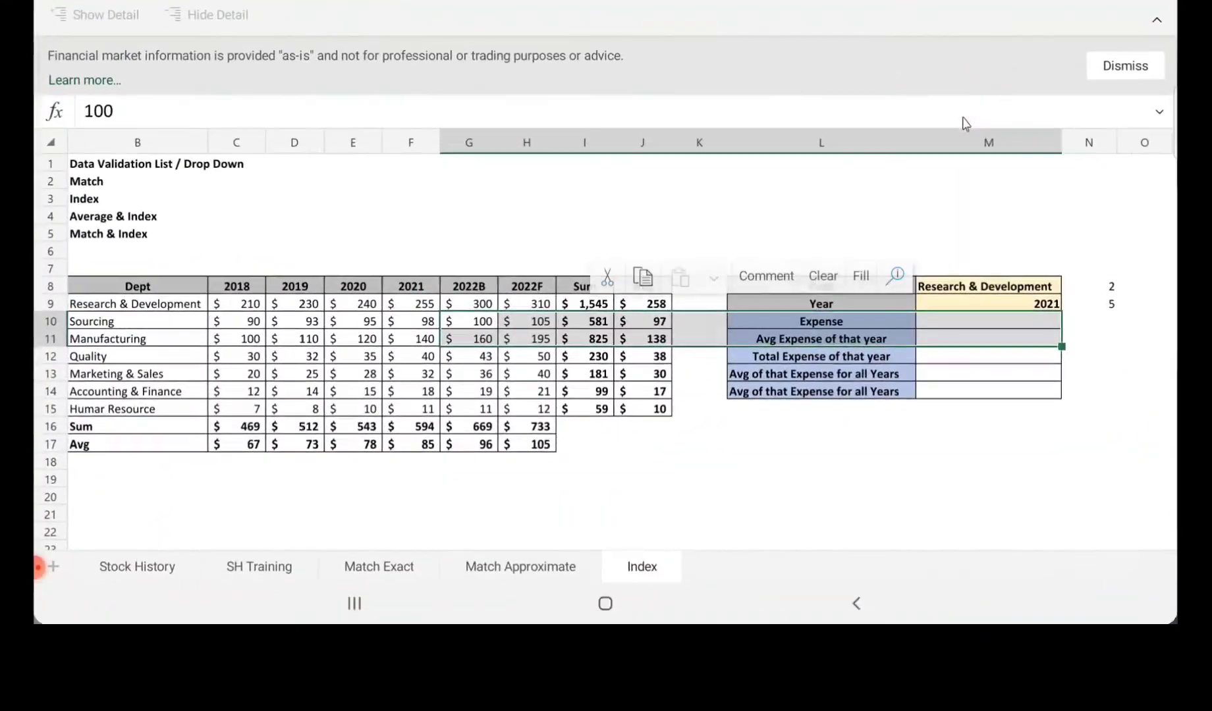
{"action": "left_click", "coordinate": [959, 328]}
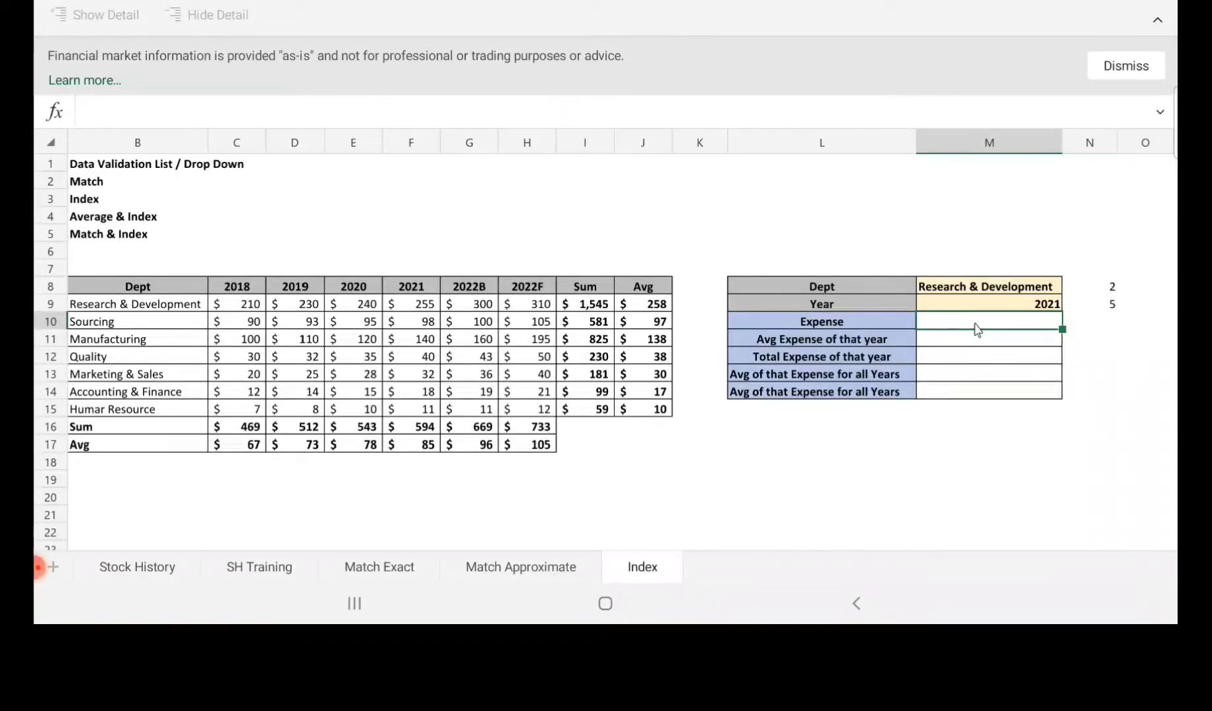
{"action": "left_click", "coordinate": [977, 353]}
{"action": "left_click", "coordinate": [990, 310]}
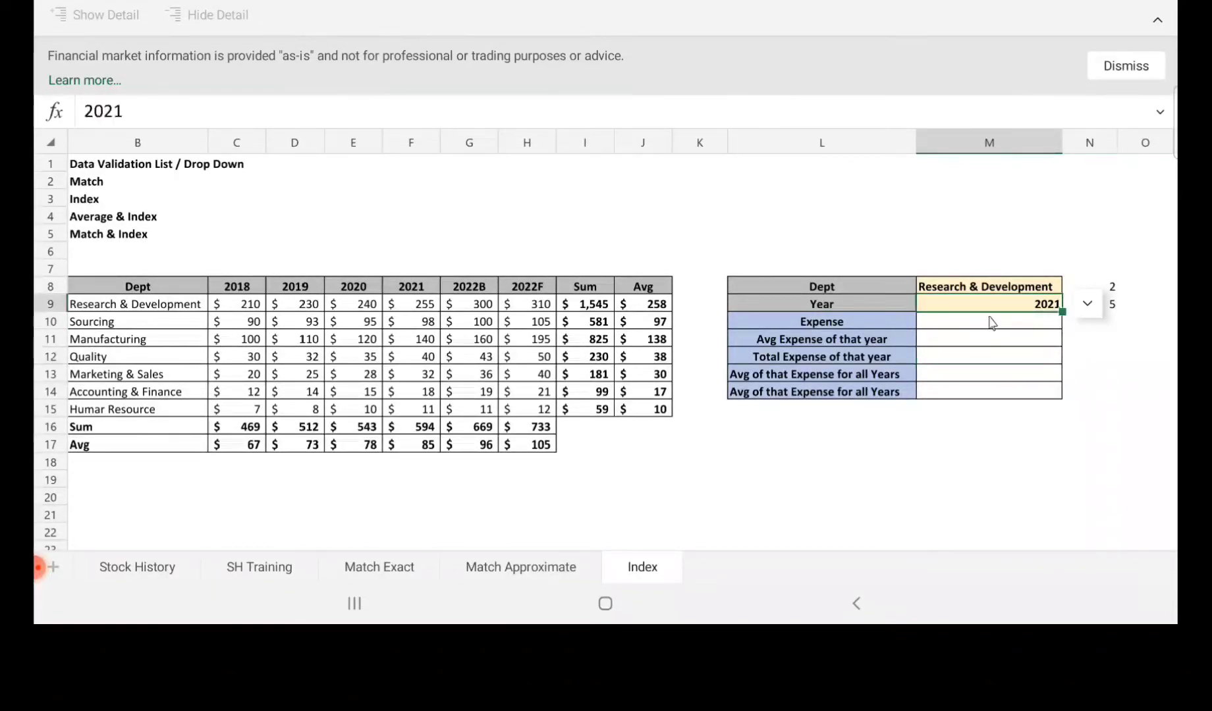
{"action": "left_click", "coordinate": [991, 322]}
Switch to Excel for the web and start an INDEX formula in M10 with $B$8:$H$15 as the array.
{"action": "key", "text": "alt+Tab"}
{"action": "left_click", "coordinate": [989, 342]}
{"action": "type", "text": "=index("}
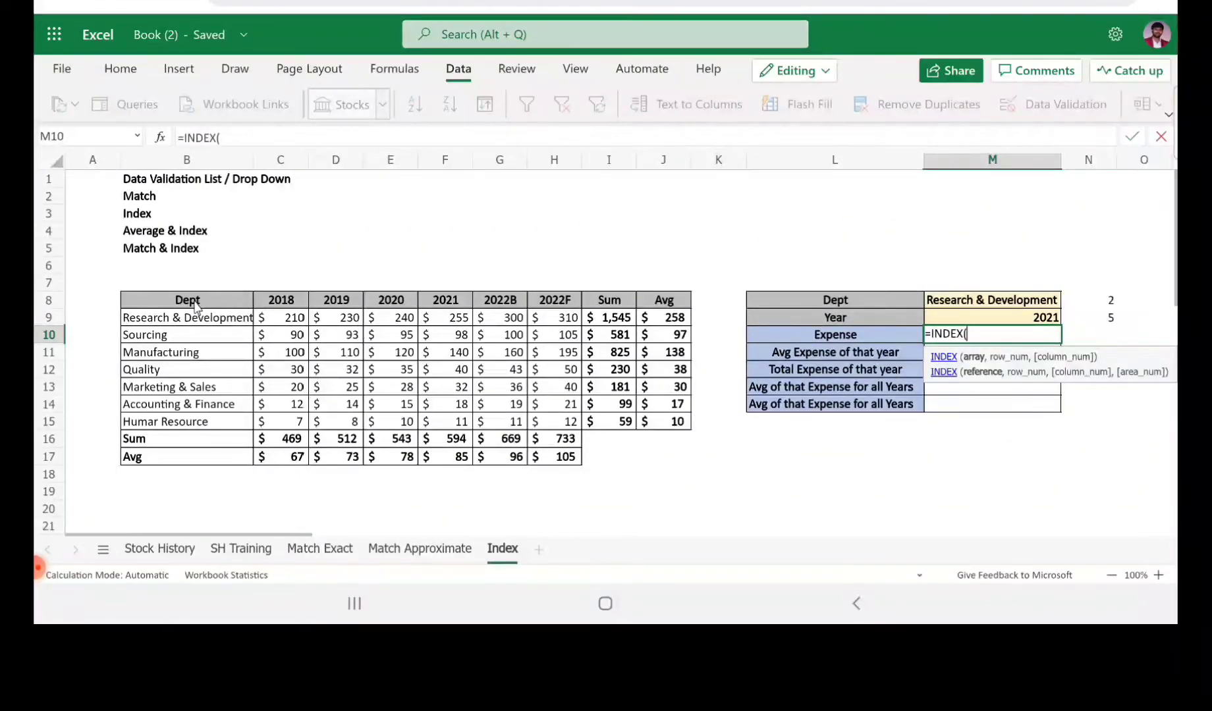
{"action": "left_click_drag", "start_coordinate": [195, 306], "coordinate": [551, 420]}
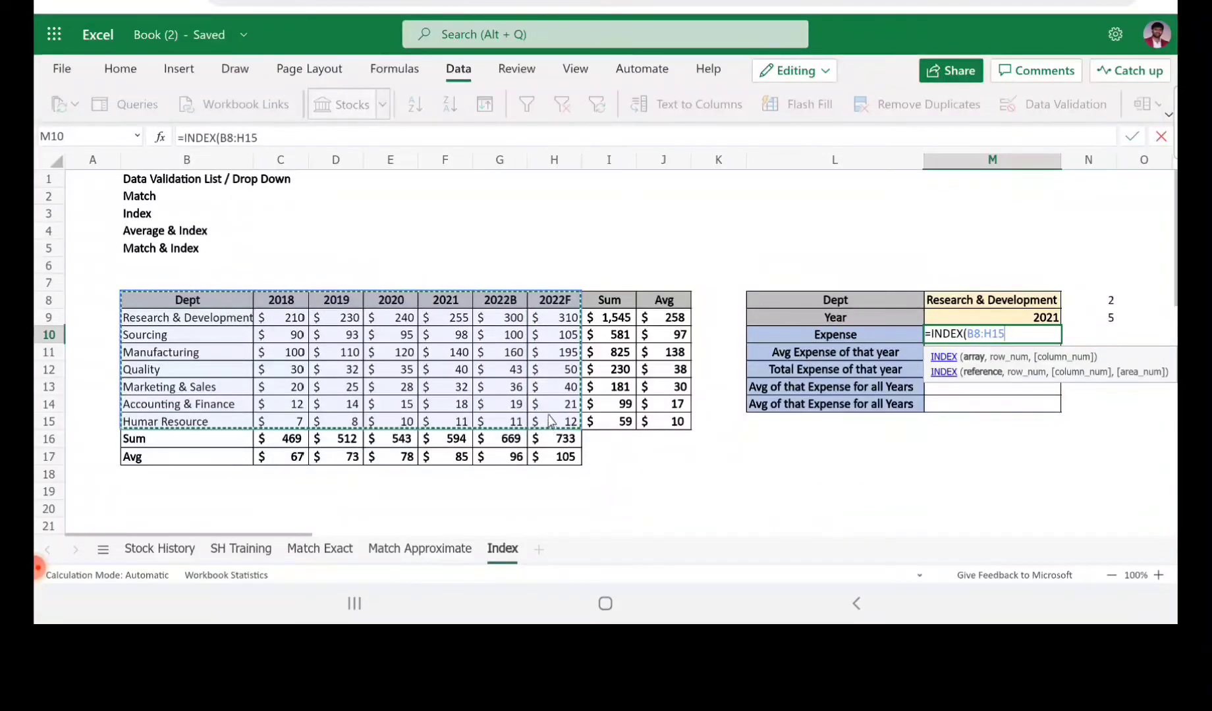
{"action": "key", "text": "F4"}
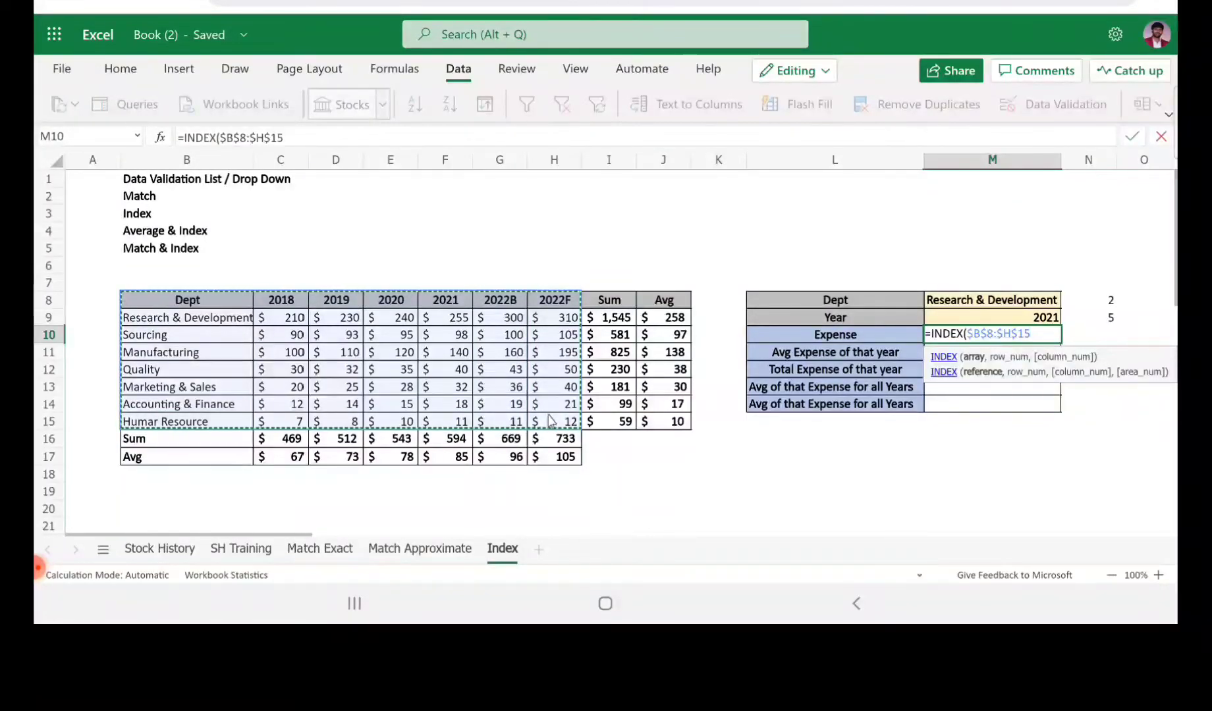
{"action": "type", "text": ","}
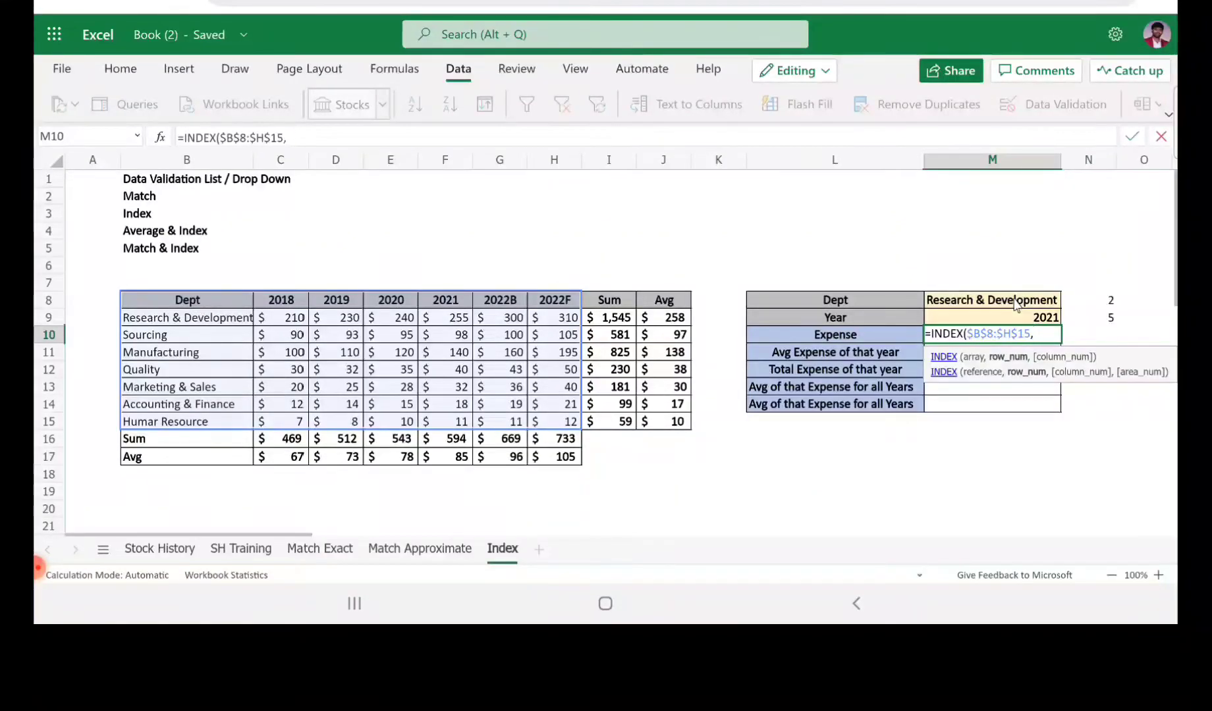
Add MATCH(M8,$B$8:$B$15,0) as the row argument of the INDEX formula in M10.
{"action": "type", "text": "mat"}
{"action": "key", "text": "Tab"}
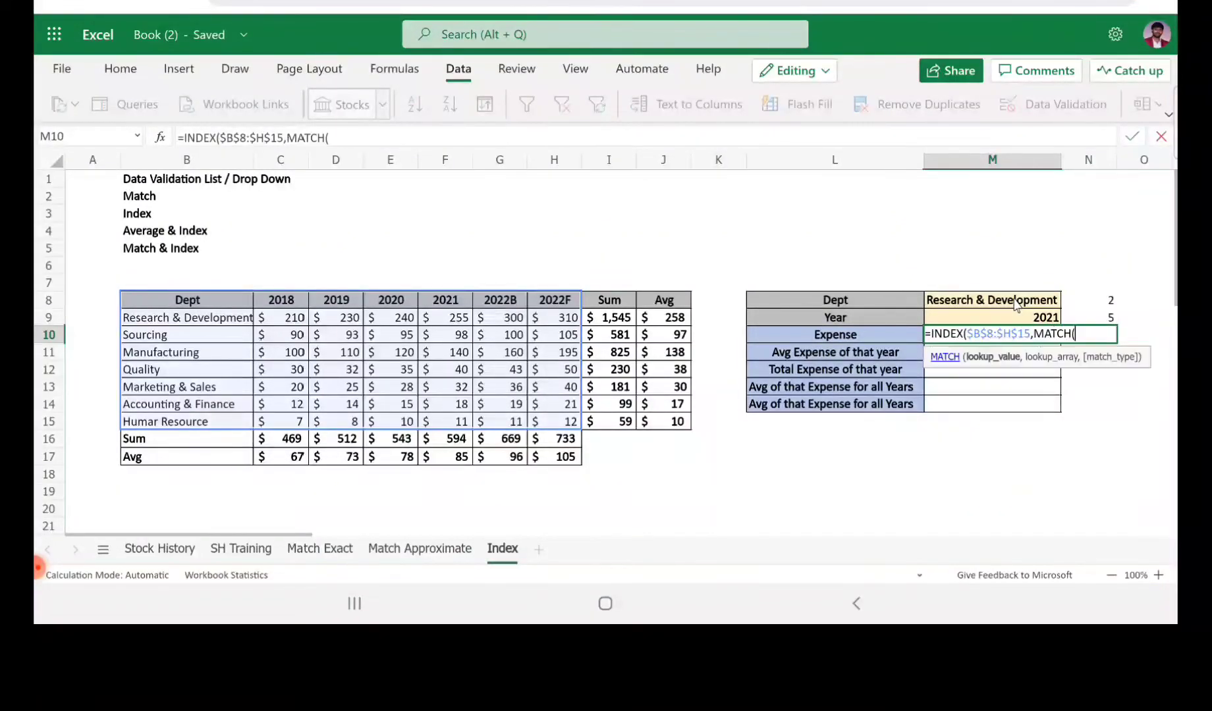
{"action": "left_click", "coordinate": [1015, 303]}
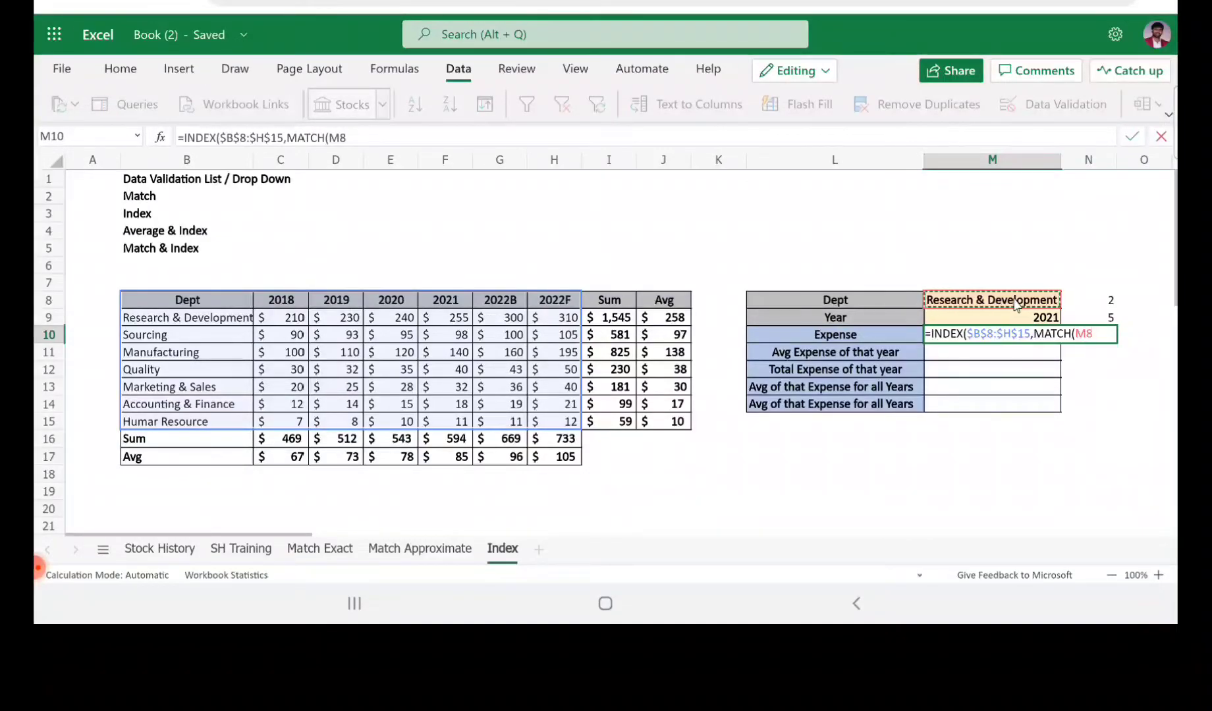
{"action": "type", "text": ","}
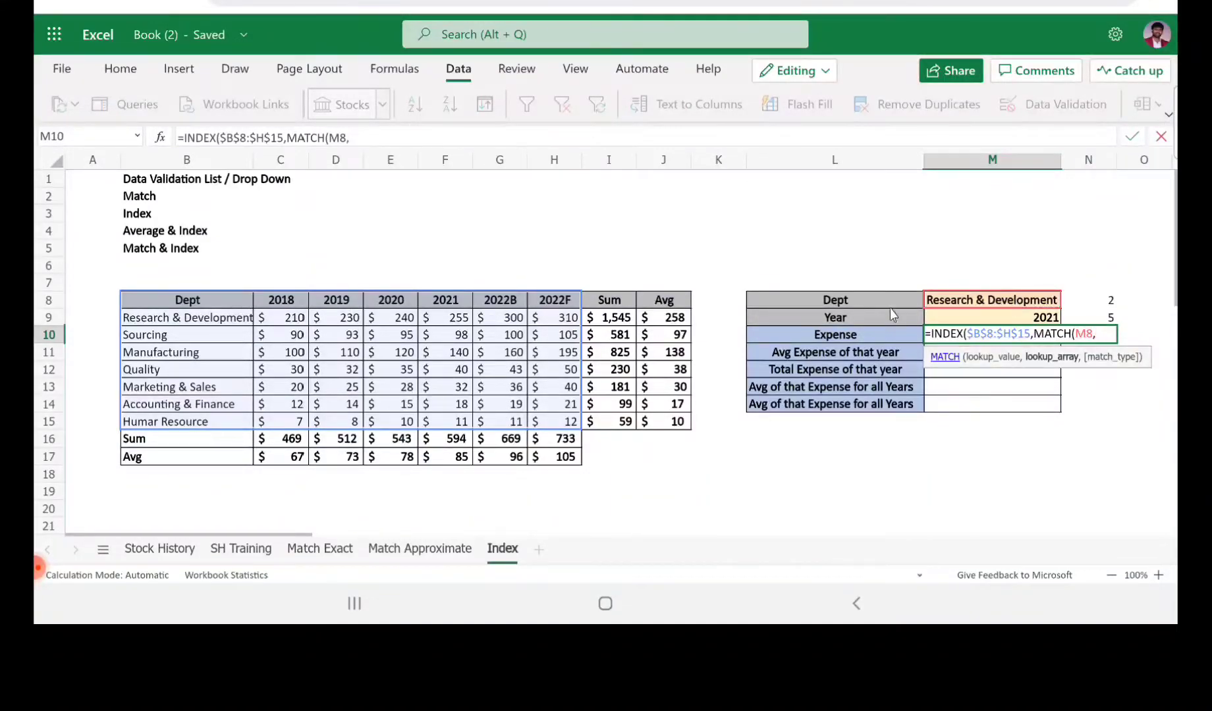
{"action": "left_click", "coordinate": [166, 304]}
{"action": "left_click_drag", "start_coordinate": [166, 304], "coordinate": [165, 422]}
{"action": "key", "text": "F4"}
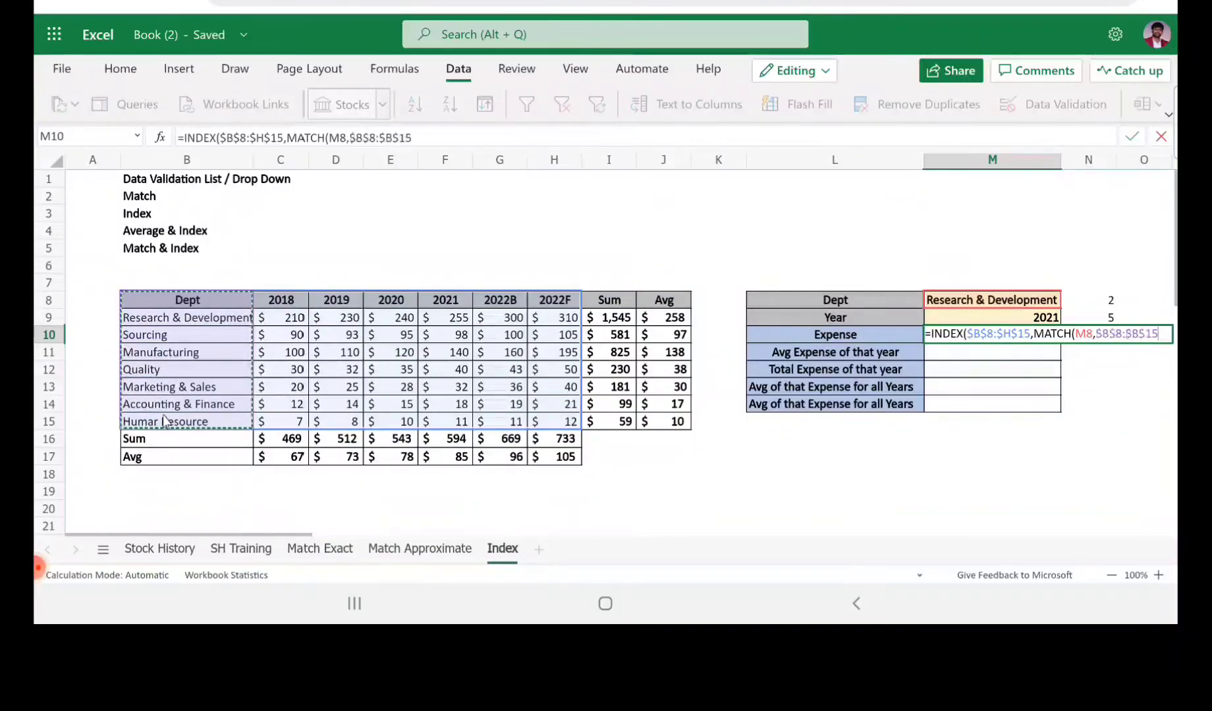
{"action": "type", "text": ","}
{"action": "type", "text": "0"}
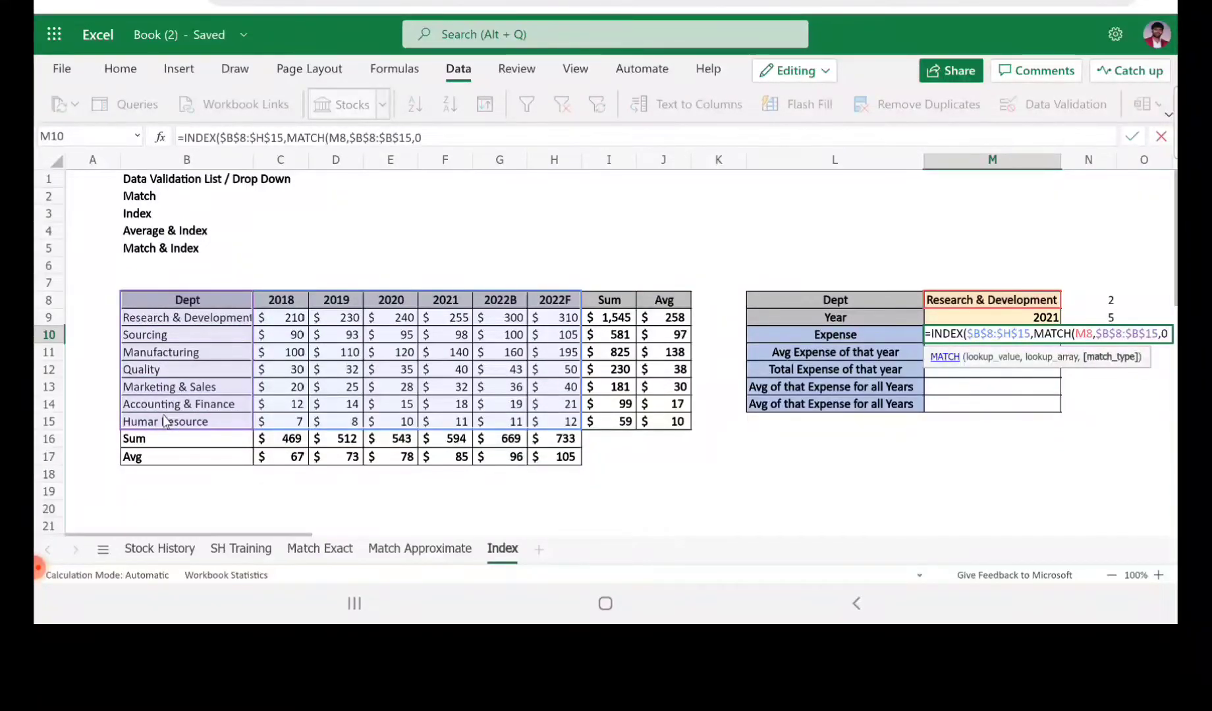
{"action": "type", "text": "),"}
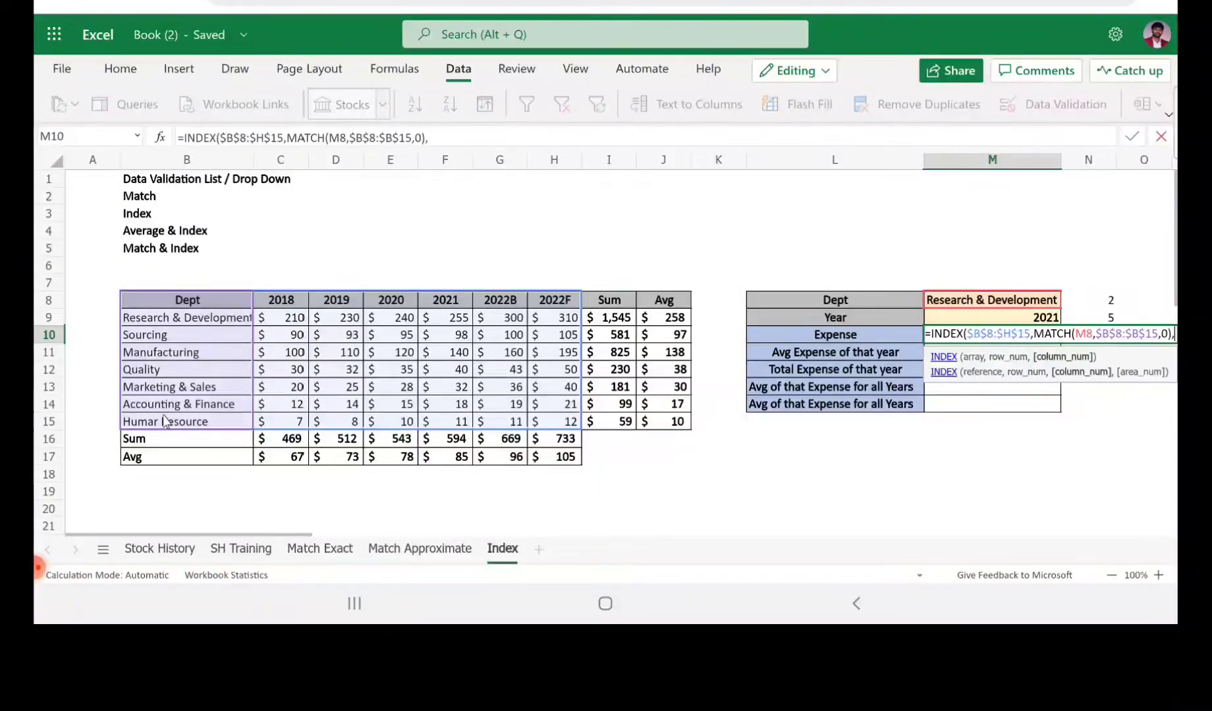
Add MATCH(M9,$B$8:$H$8,0) as the column argument and complete the INDEX formula in M10.
{"action": "type", "text": "MATCH("}
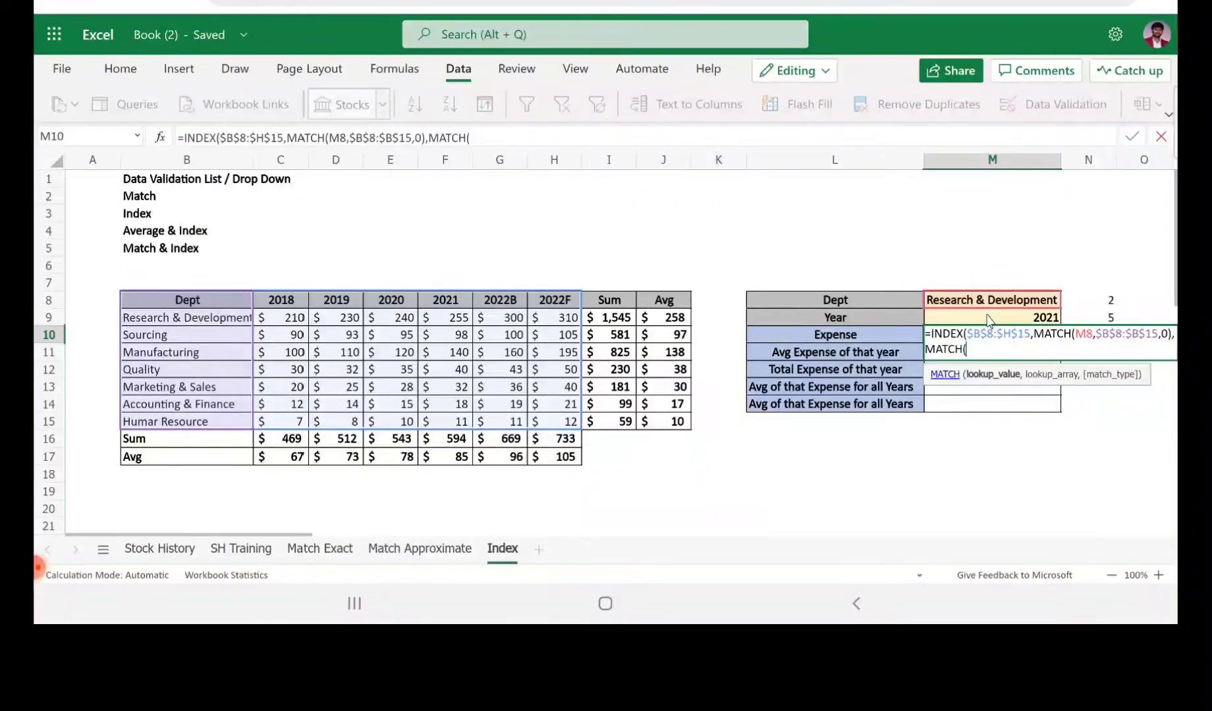
{"action": "left_click", "coordinate": [988, 320]}
{"action": "type", "text": ","}
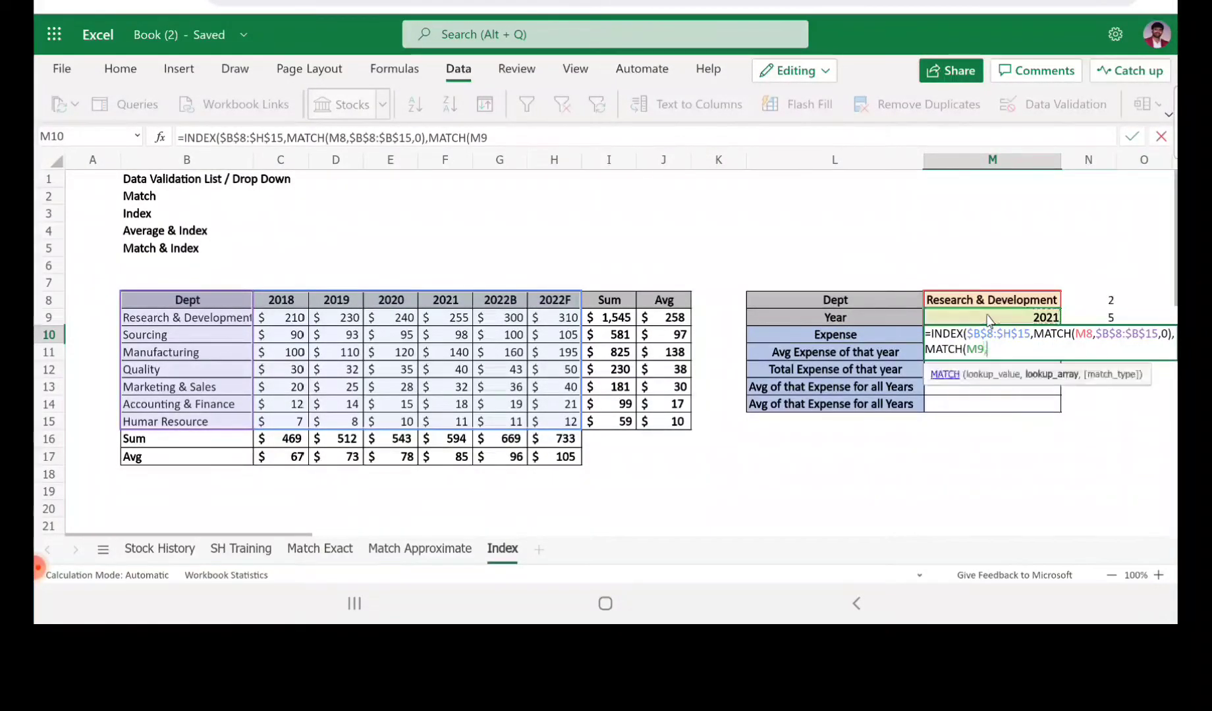
{"action": "left_click_drag", "start_coordinate": [186, 301], "coordinate": [552, 302]}
{"action": "key", "text": "F4"}
{"action": "type", "text": ",0"}
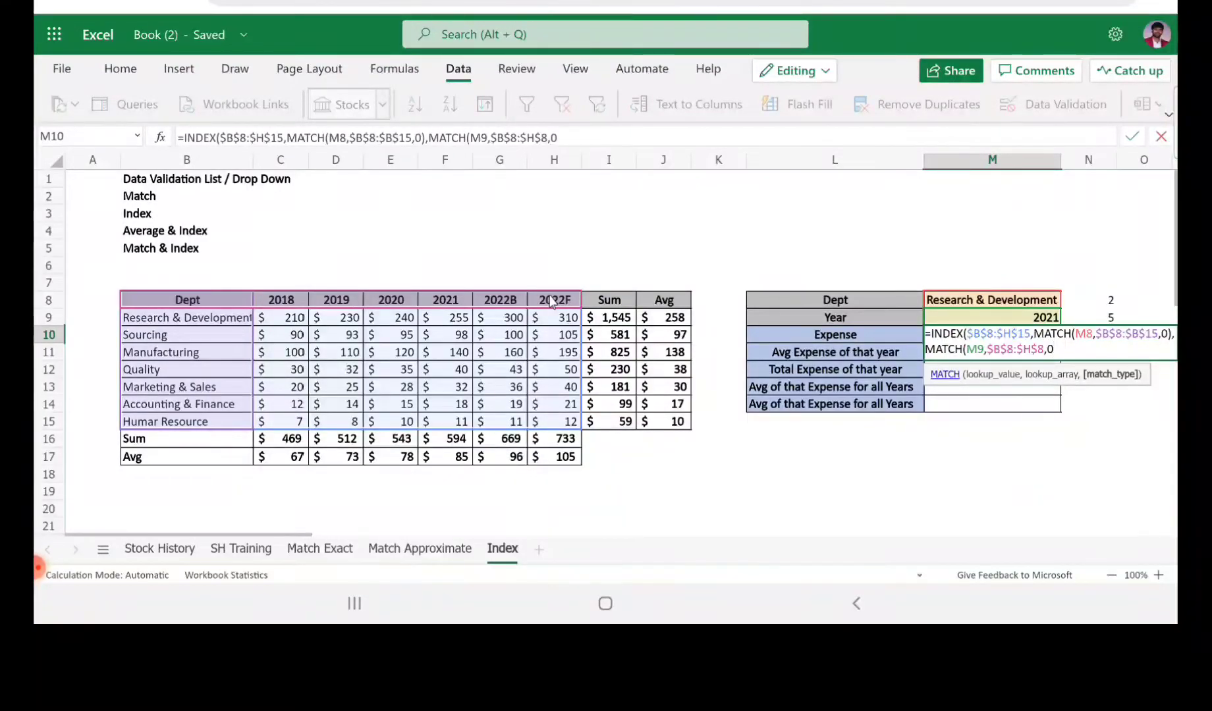
{"action": "type", "text": ")"}
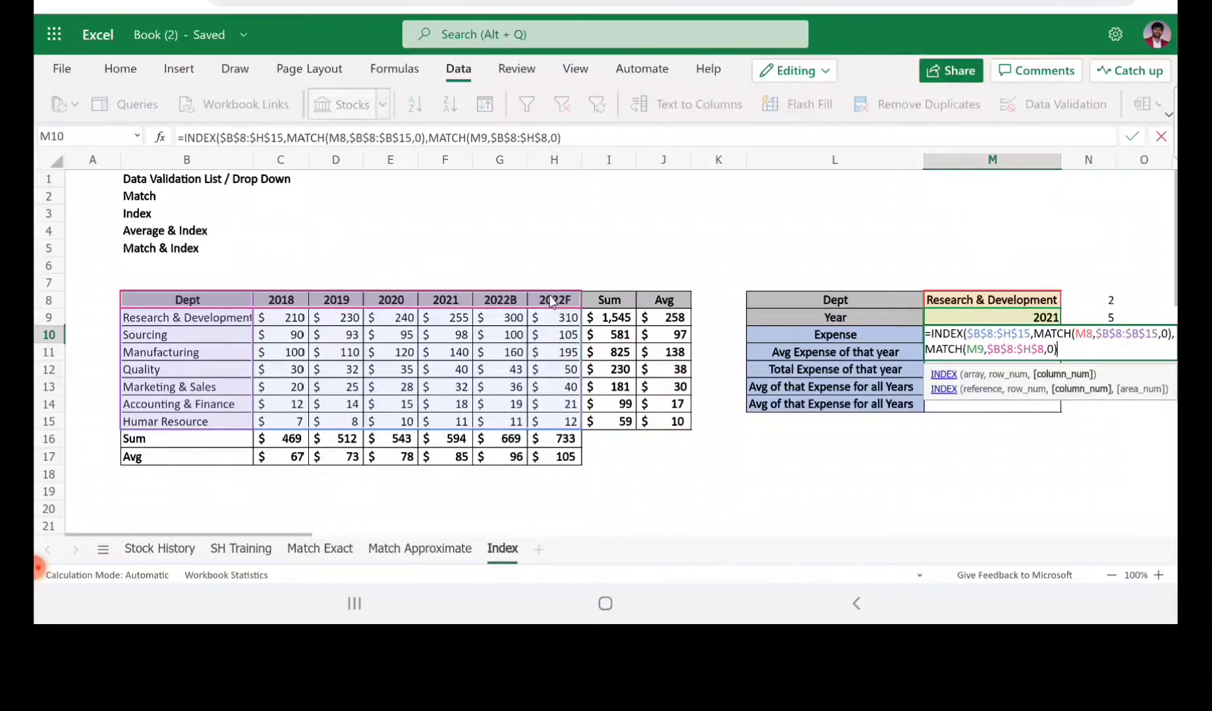
{"action": "type", "text": ")"}
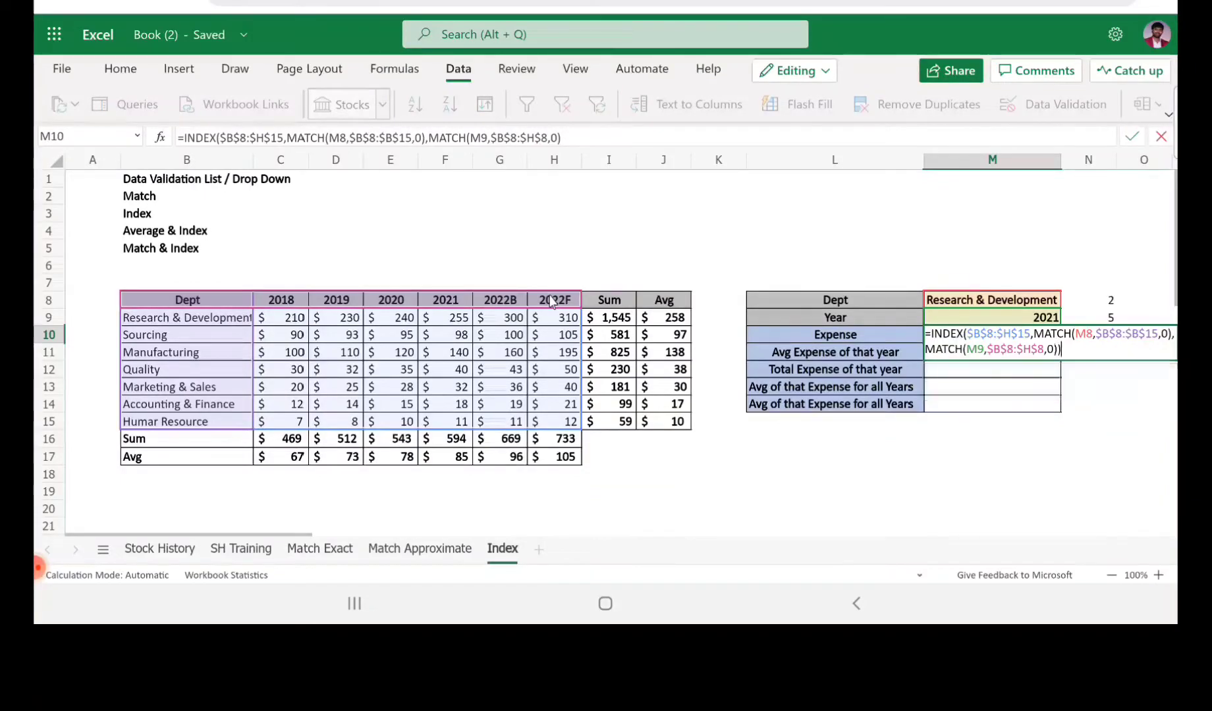
{"action": "key", "text": "Return"}
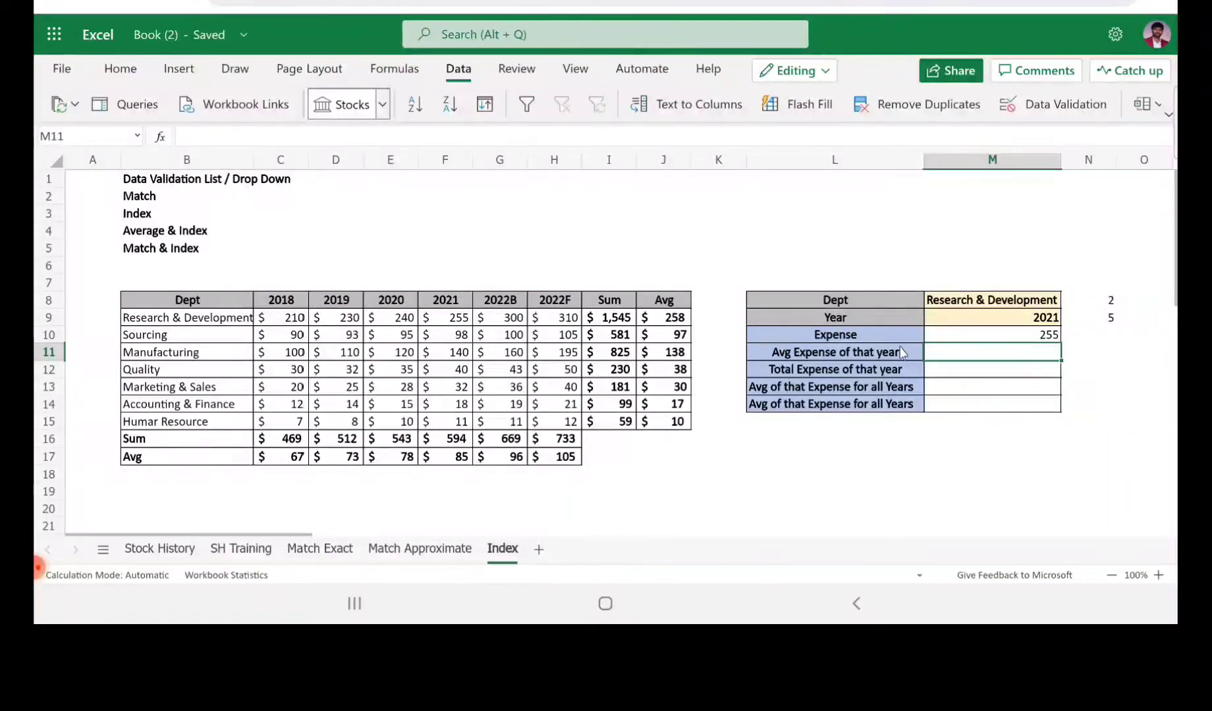
Compare the Expense result in M10 with the Research & Development row and 2021 column of the table.
{"action": "left_click", "coordinate": [447, 331]}
{"action": "left_click", "coordinate": [446, 318]}
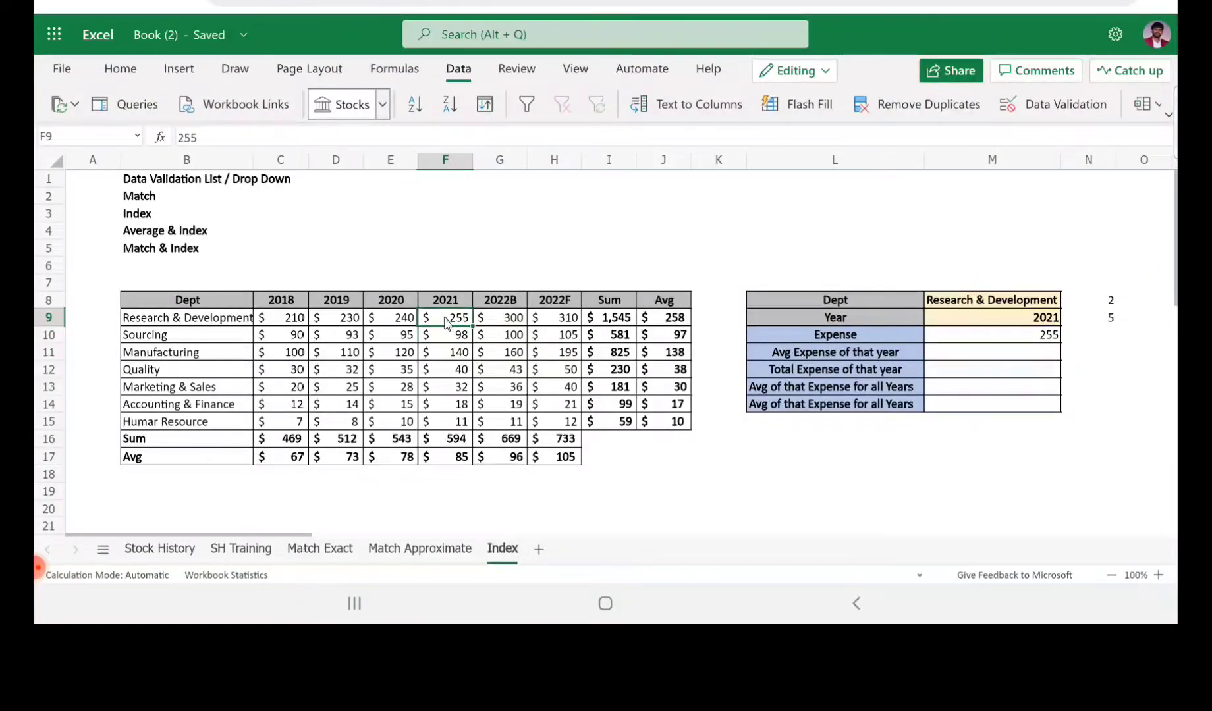
{"action": "left_click", "coordinate": [1010, 337]}
Choose Sourcing from the Dept list in M8 and check the Expense result against the table.
{"action": "left_click", "coordinate": [994, 305]}
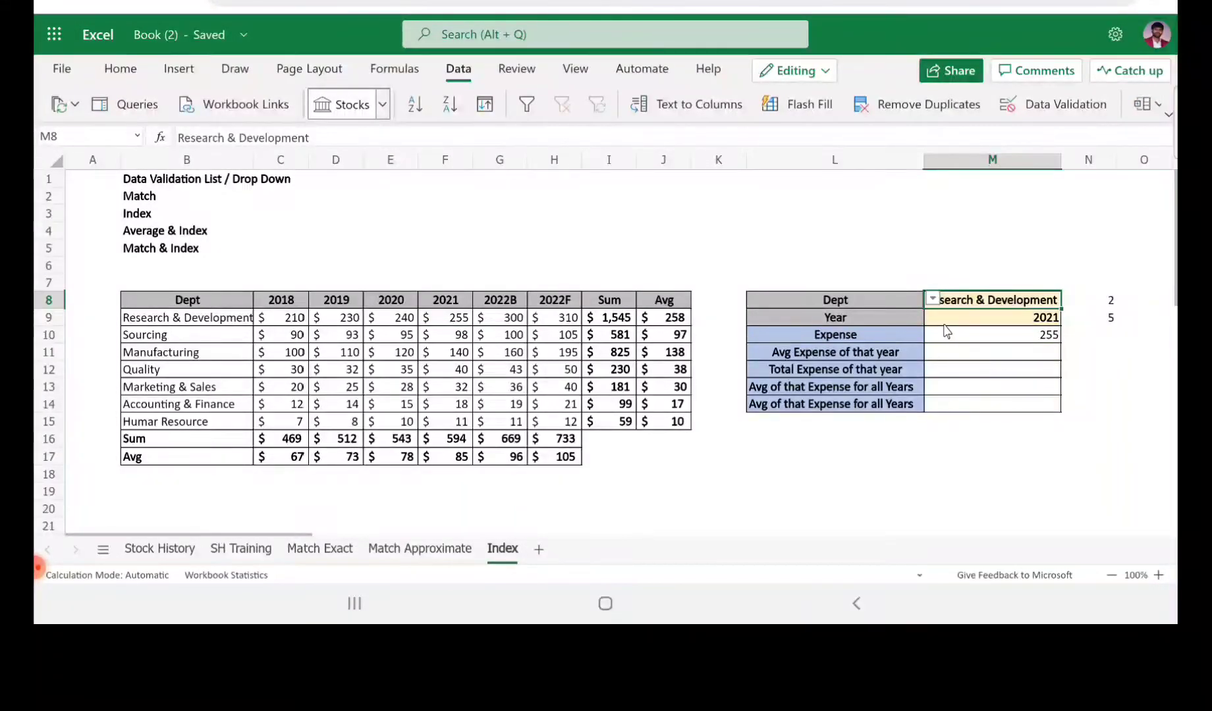
{"action": "left_click", "coordinate": [932, 299]}
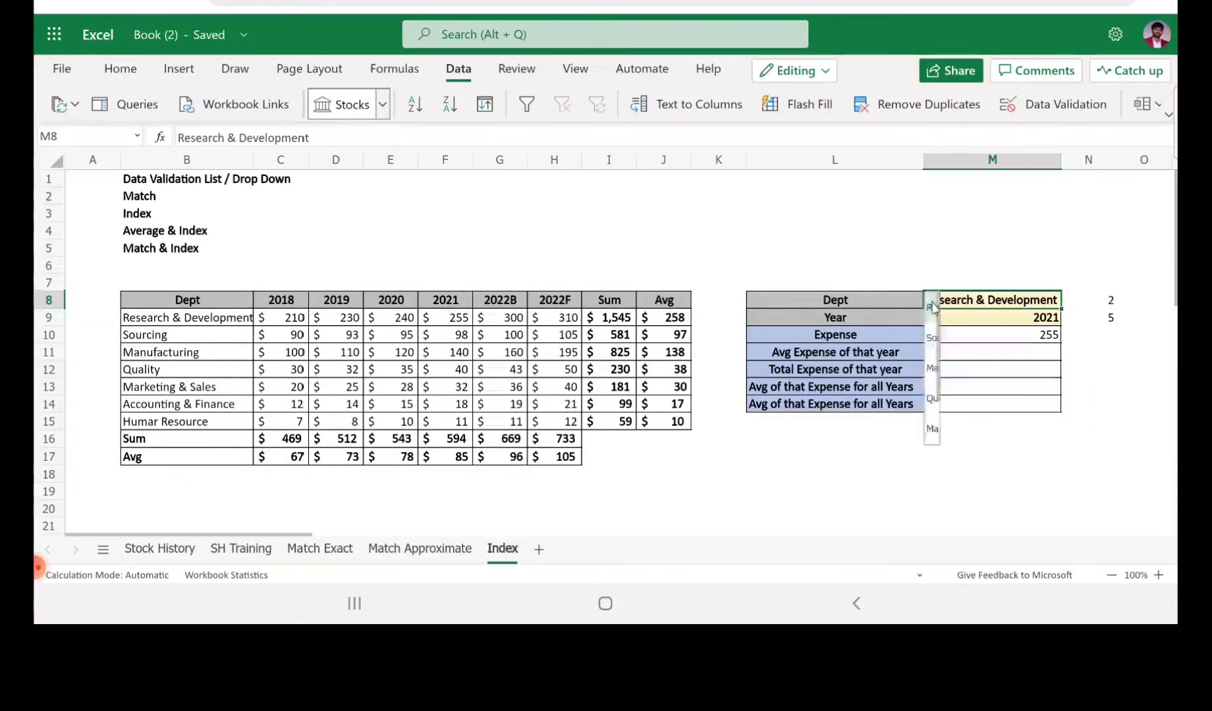
{"action": "left_click", "coordinate": [930, 338]}
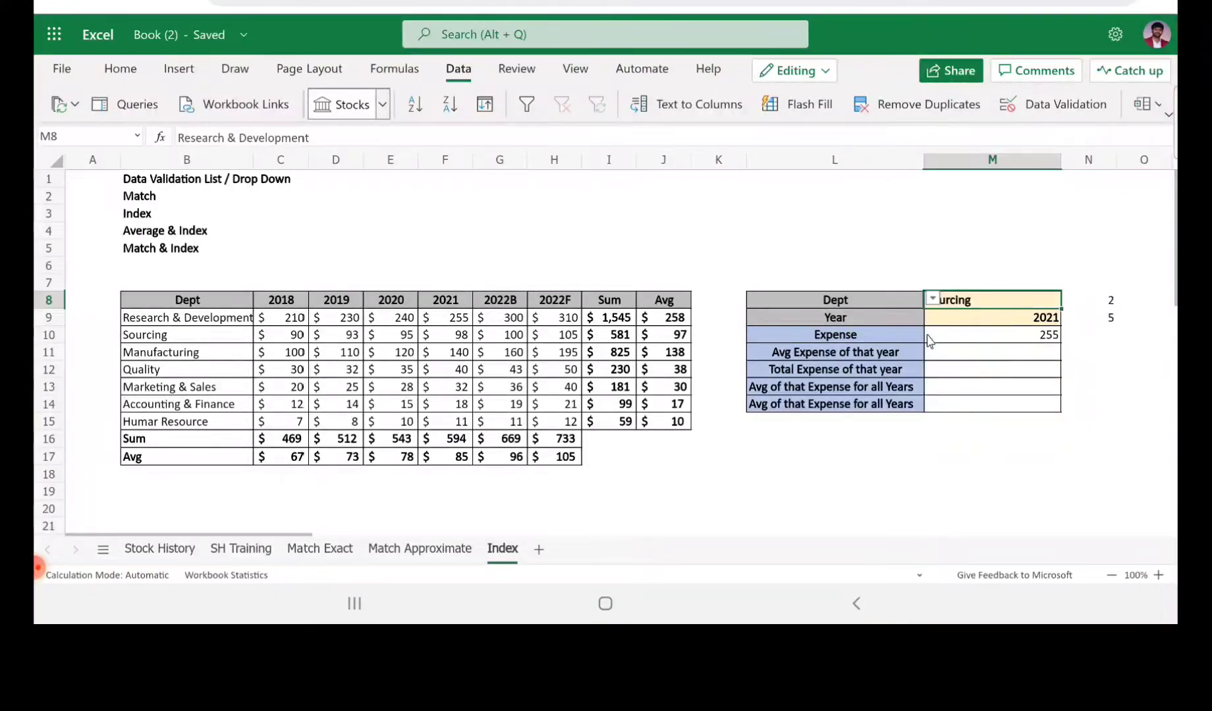
{"action": "left_click", "coordinate": [1008, 341]}
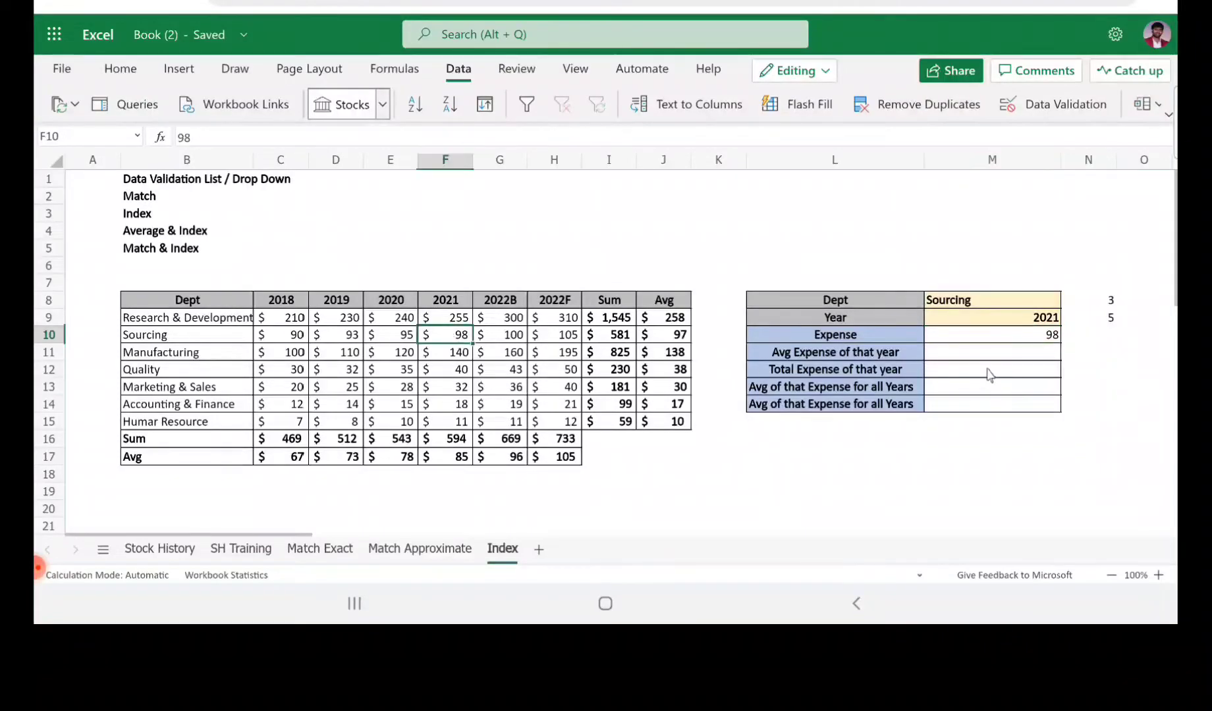
Choose 2020 from the Year list in M9 and check the Expense result against the Sourcing row.
{"action": "left_click", "coordinate": [980, 322]}
{"action": "left_click", "coordinate": [933, 321]}
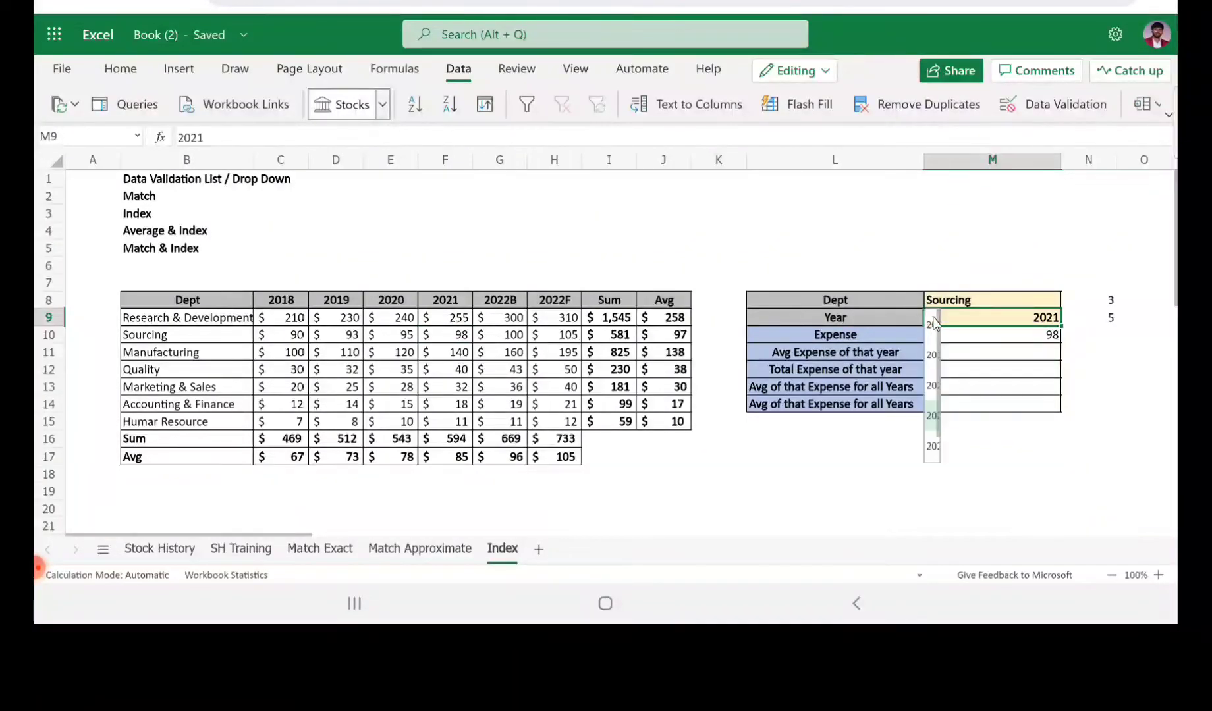
{"action": "left_click", "coordinate": [932, 386]}
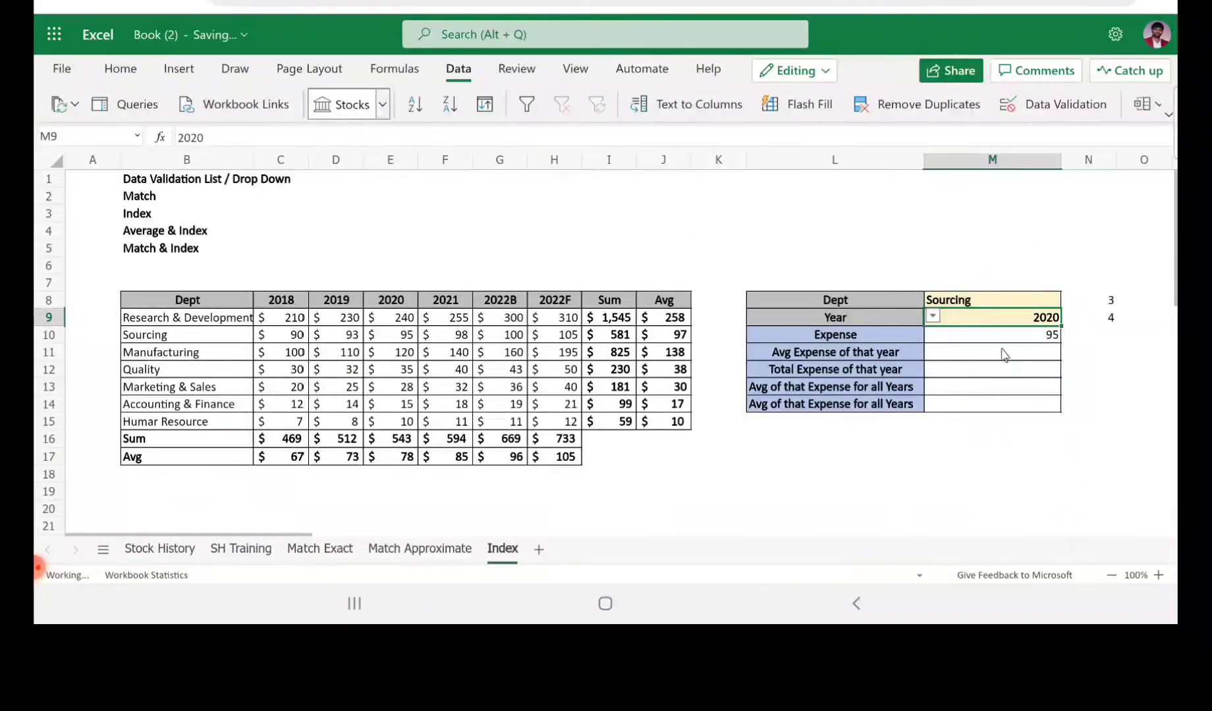
{"action": "left_click", "coordinate": [403, 341]}
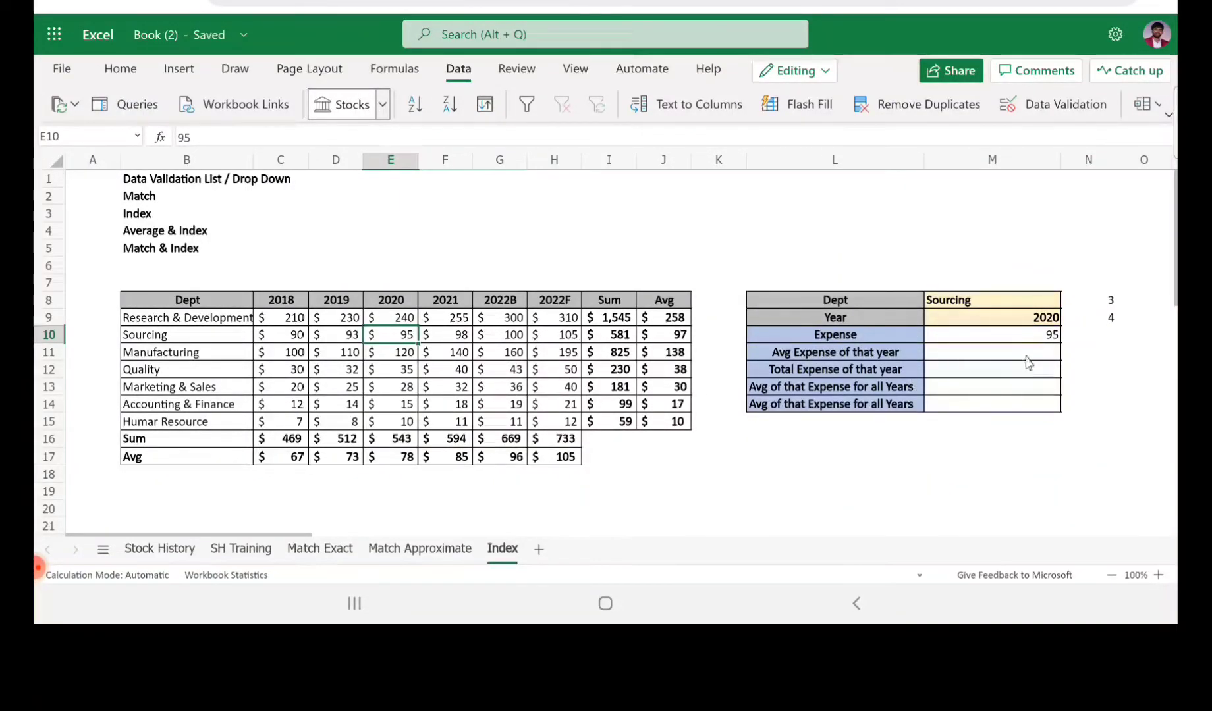
Review the INDEX and MATCH arguments of the Expense formula in M10 against the table range B8:H15.
{"action": "left_click", "coordinate": [1036, 339]}
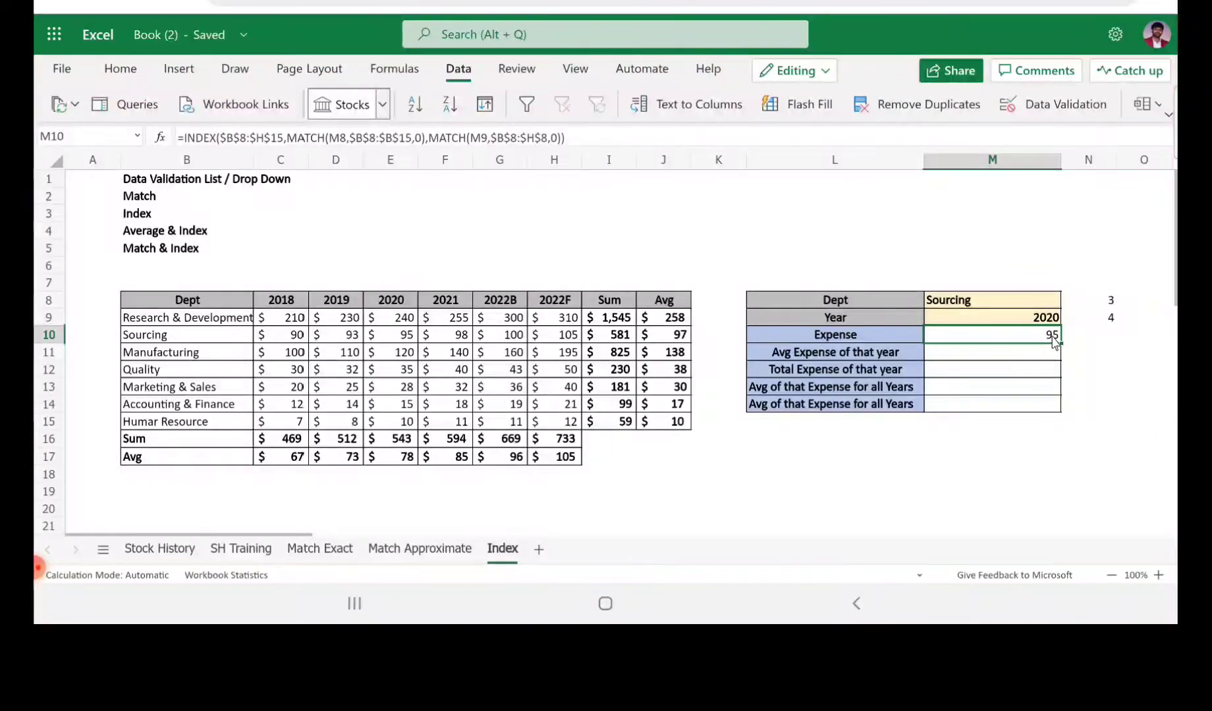
{"action": "left_click", "coordinate": [163, 305]}
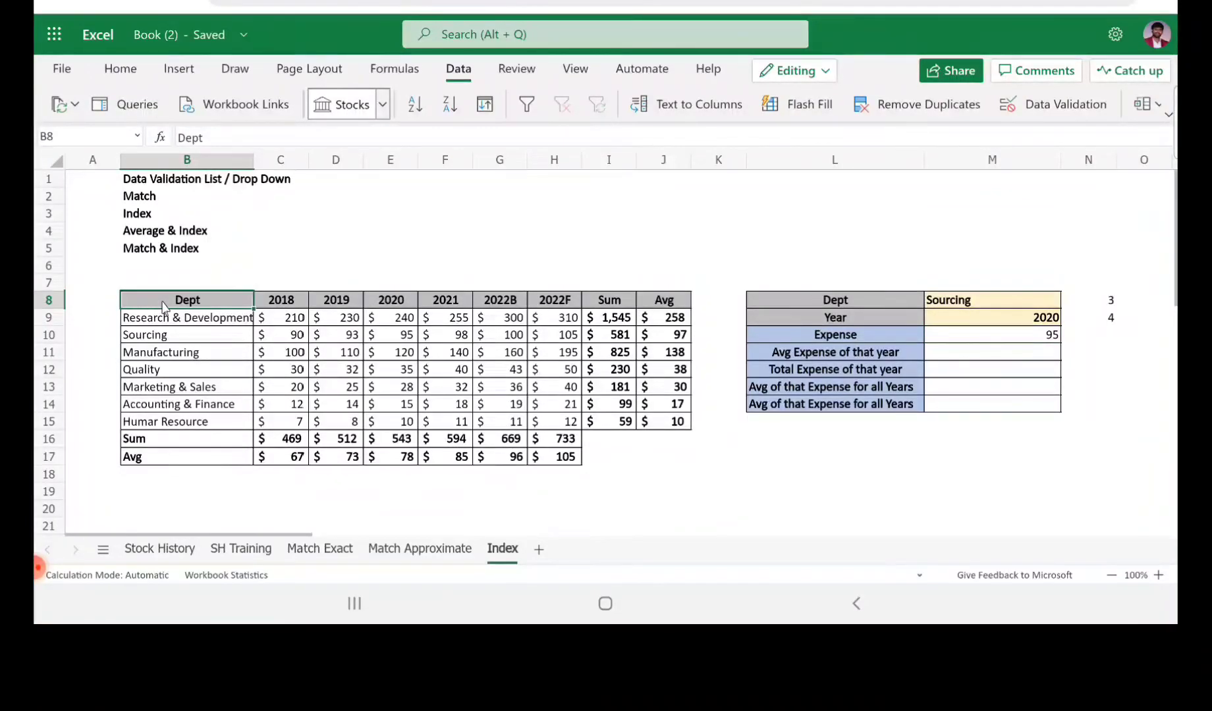
{"action": "left_click", "coordinate": [561, 438]}
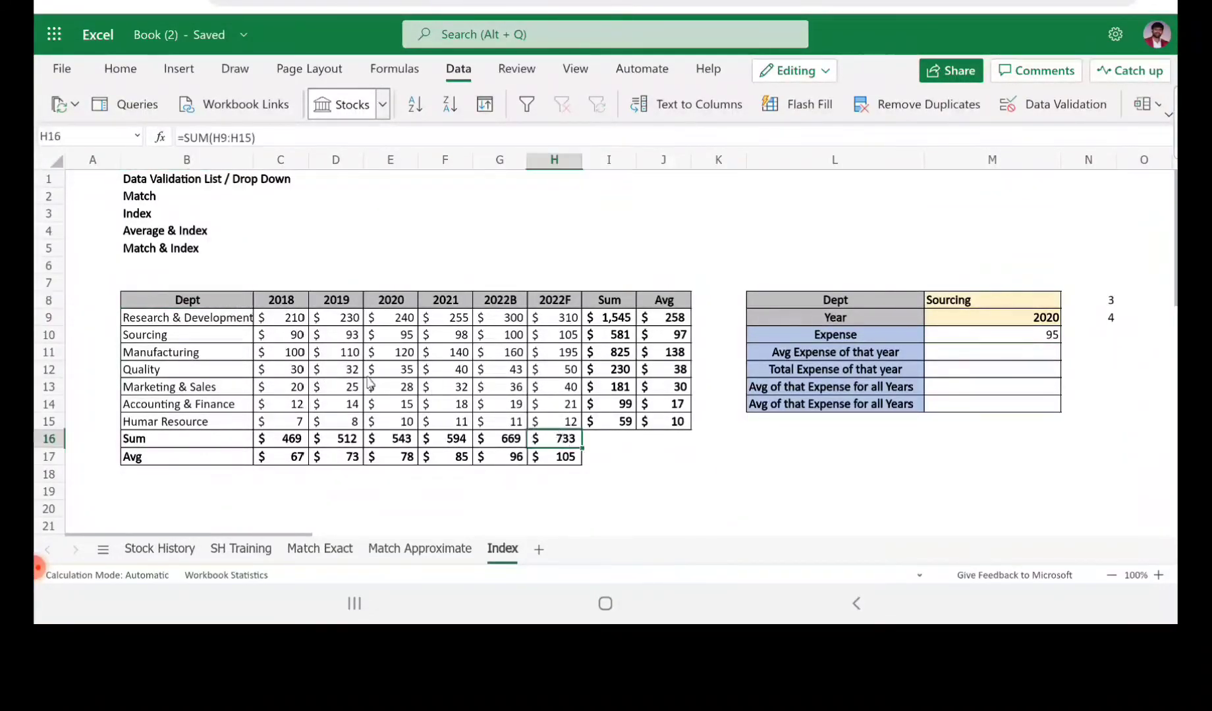
{"action": "left_click_drag", "start_coordinate": [178, 303], "coordinate": [555, 423]}
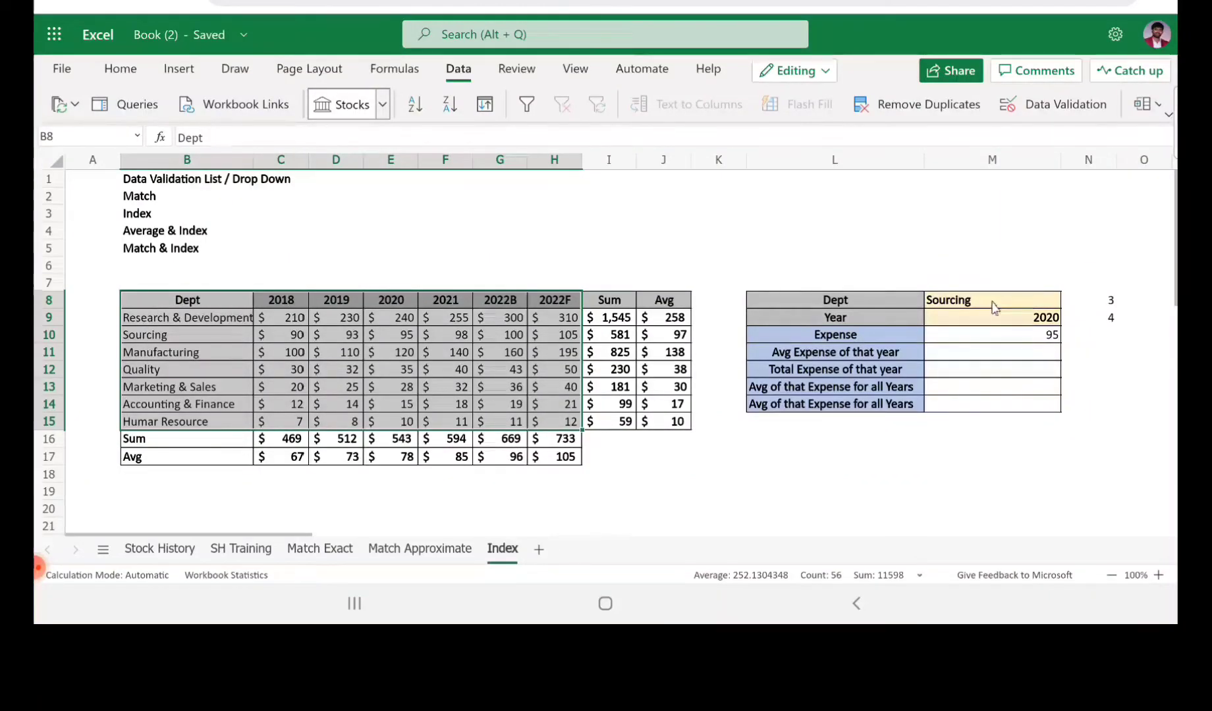
{"action": "left_click", "coordinate": [995, 343]}
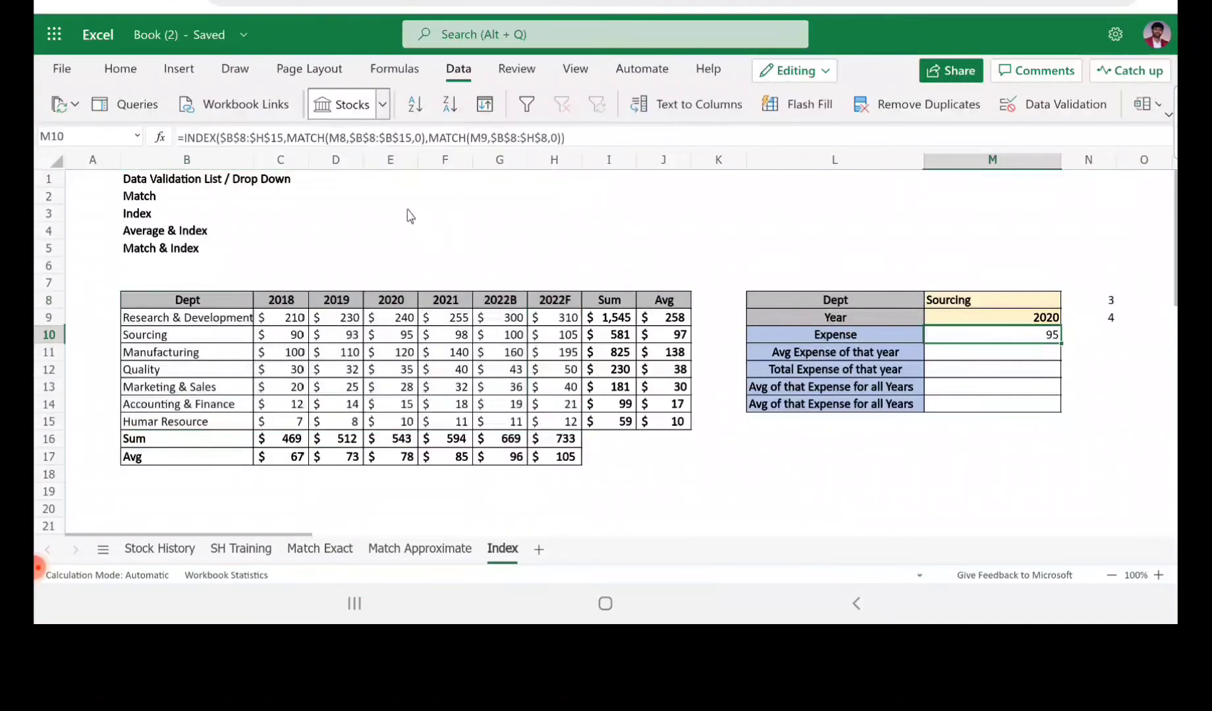
{"action": "left_click", "coordinate": [347, 138]}
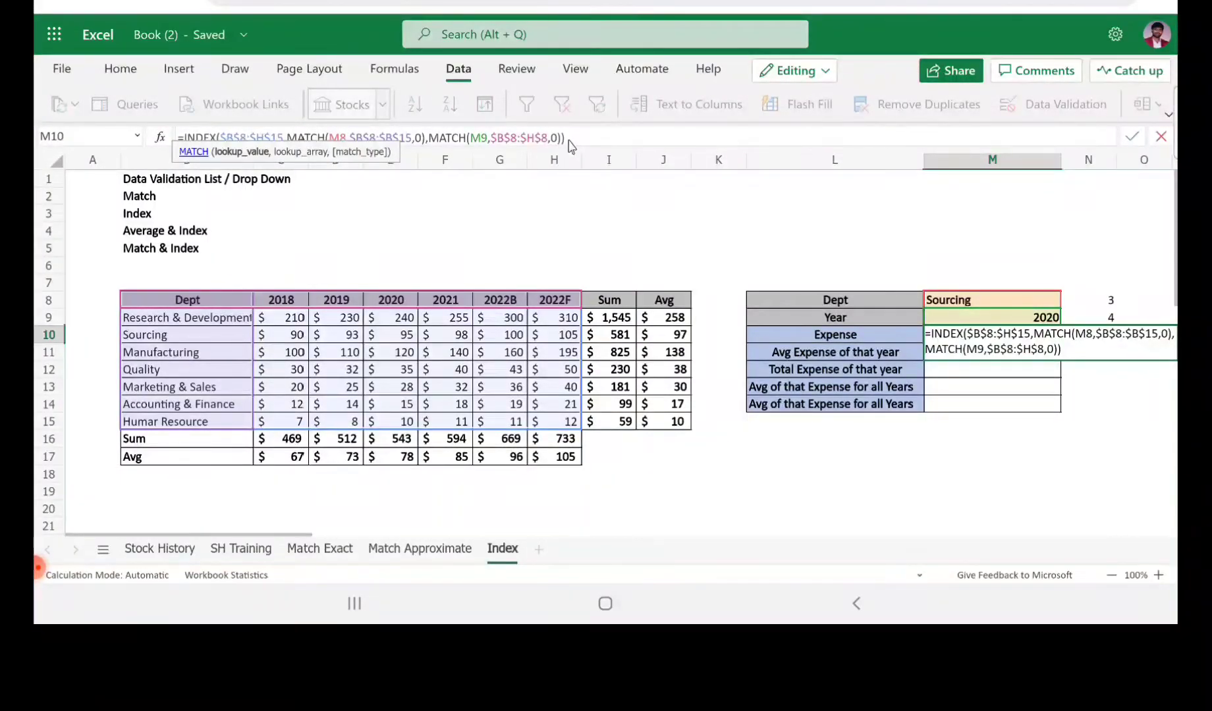
{"action": "key", "text": "ctrl+Return"}
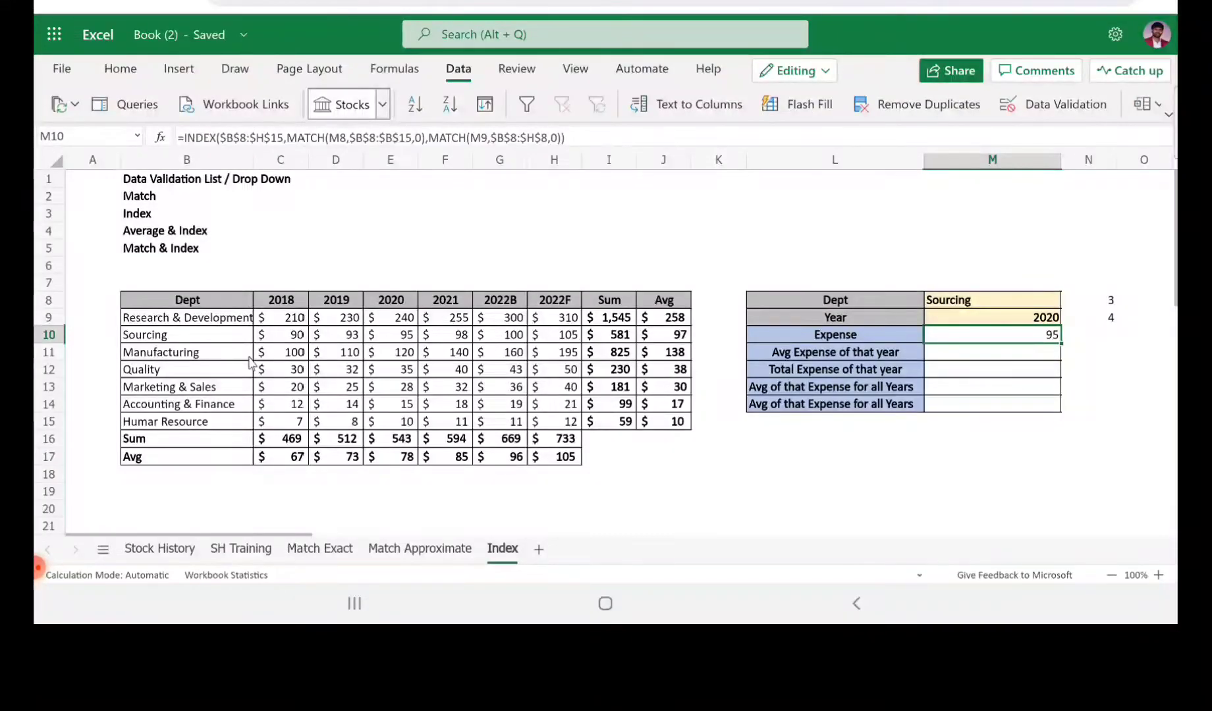
Look over the expense table, the Average & Index topic and the Dept, Year and blank summary cells.
{"action": "left_click", "coordinate": [438, 356]}
{"action": "left_click", "coordinate": [398, 372]}
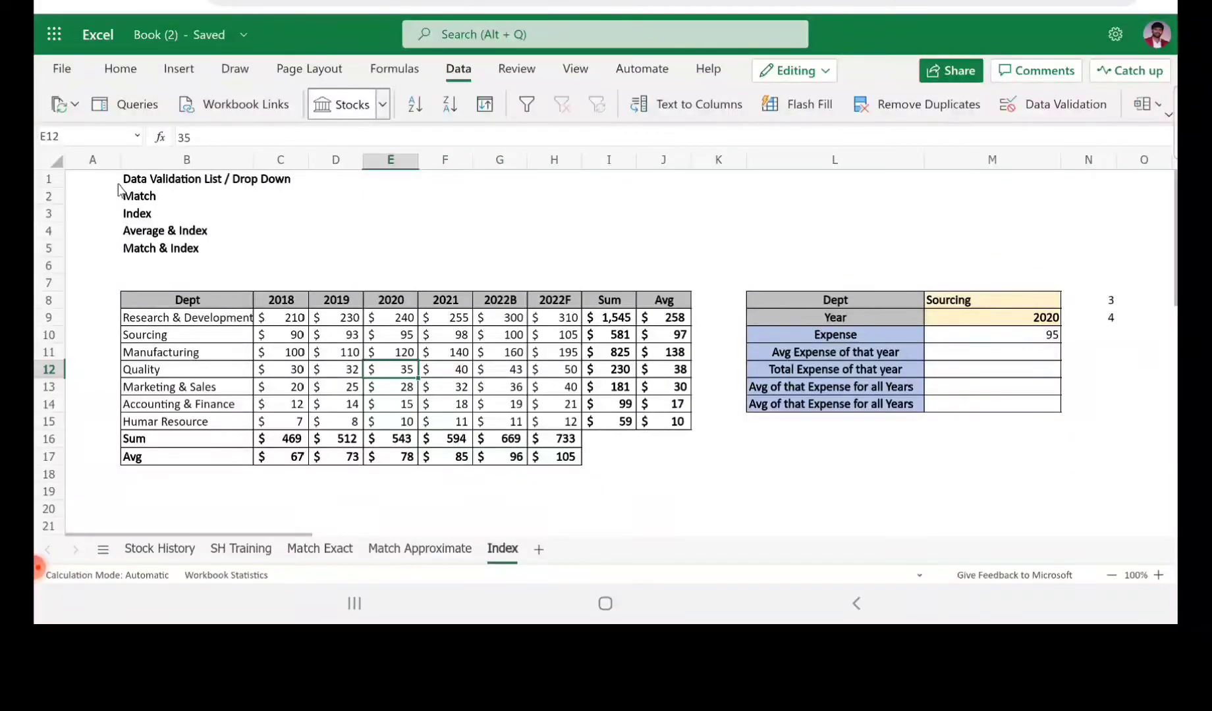
{"action": "left_click", "coordinate": [149, 234]}
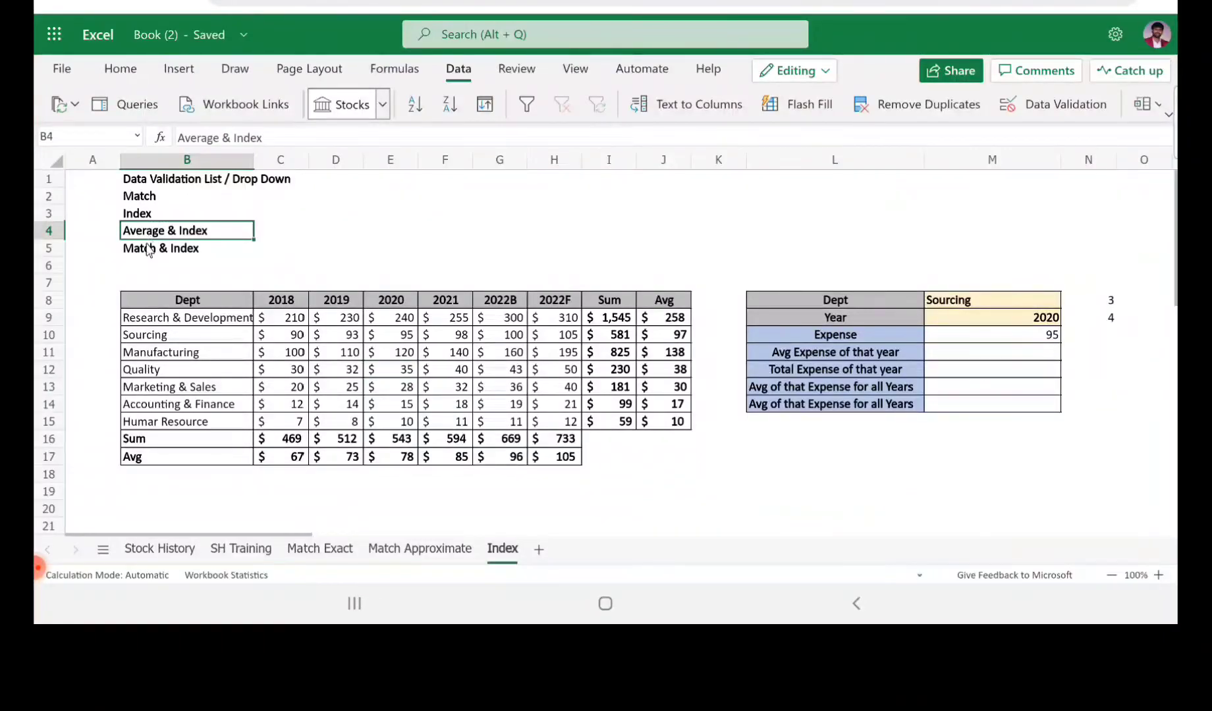
{"action": "left_click", "coordinate": [1032, 356]}
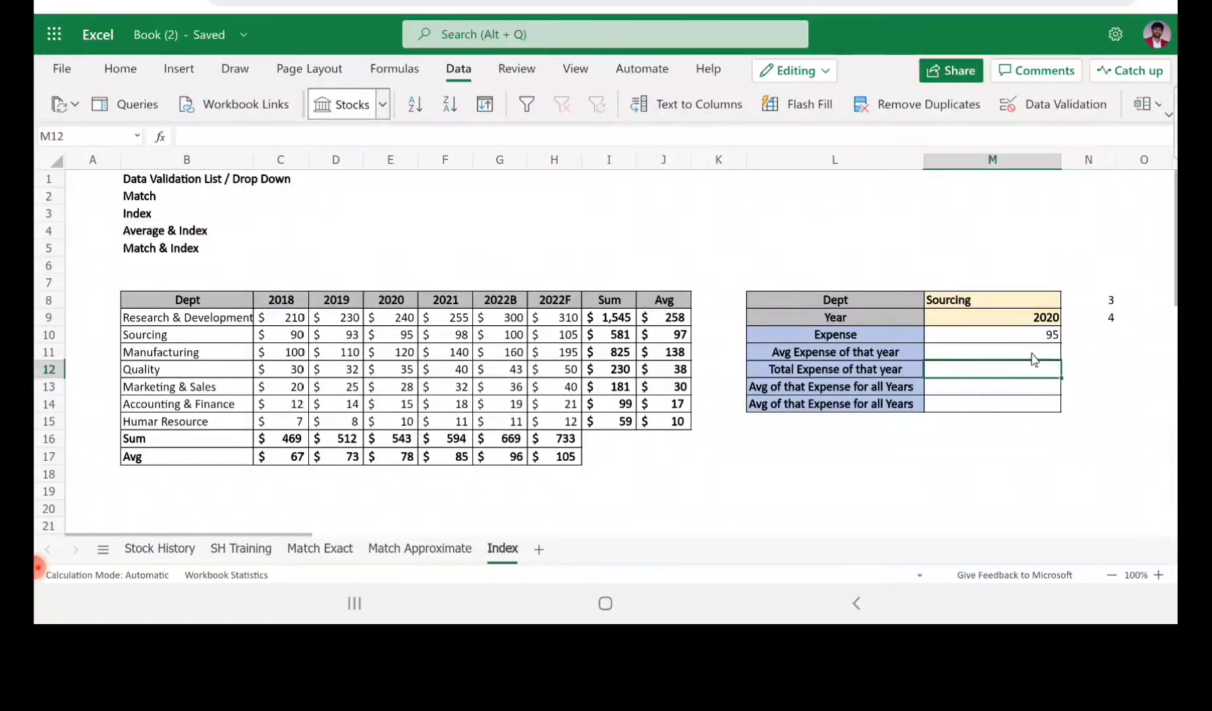
{"action": "left_click", "coordinate": [993, 304]}
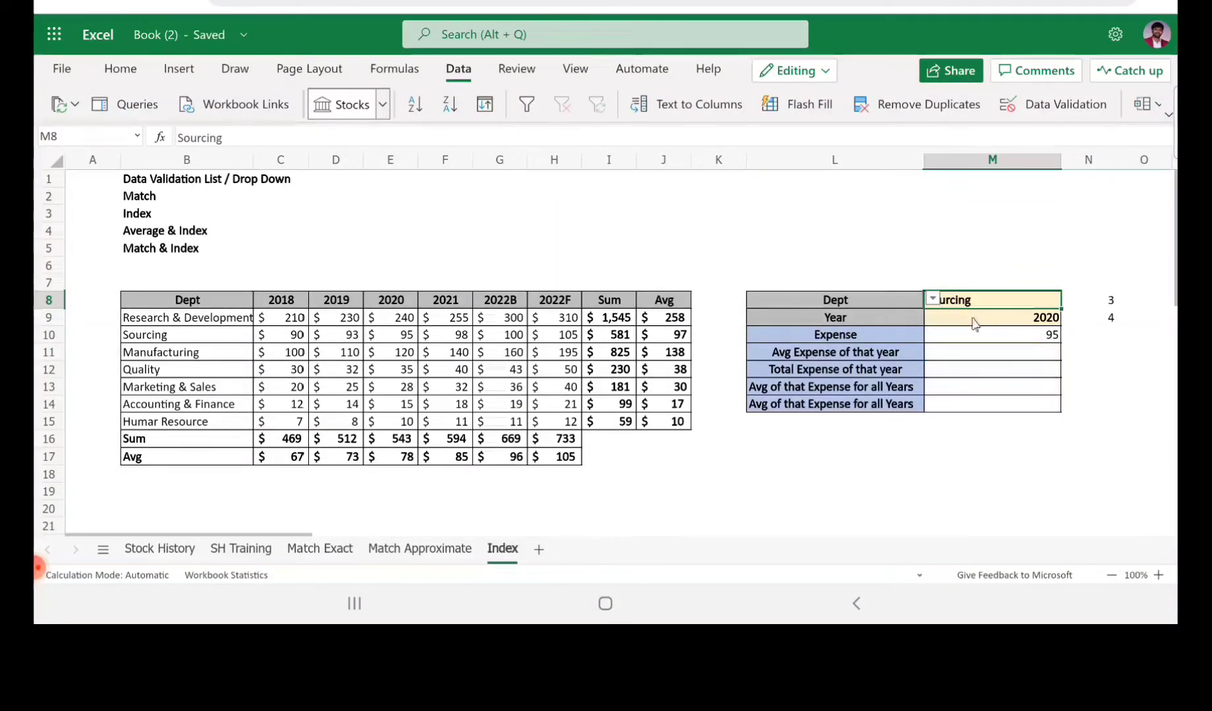
Examine the Dept, Year and blank summary cells alongside the 2020 column's Sum and Avg formulas in E16 and E17.
{"action": "left_click", "coordinate": [974, 322]}
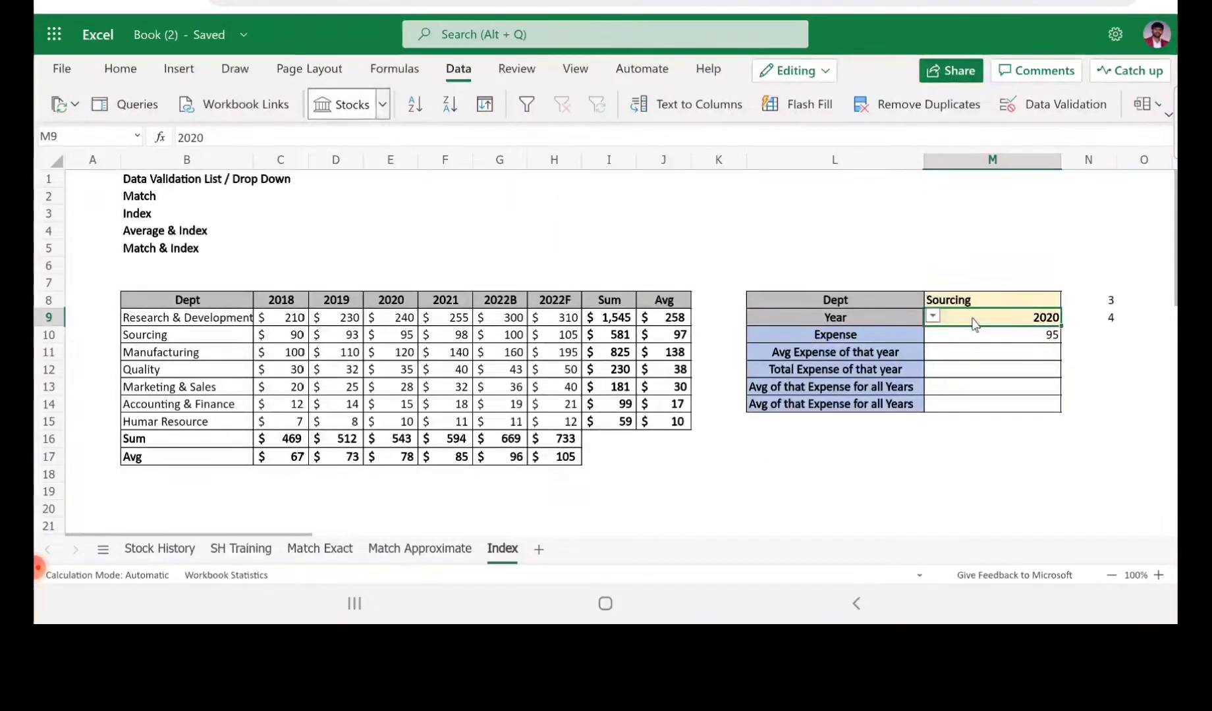
{"action": "left_click", "coordinate": [966, 356]}
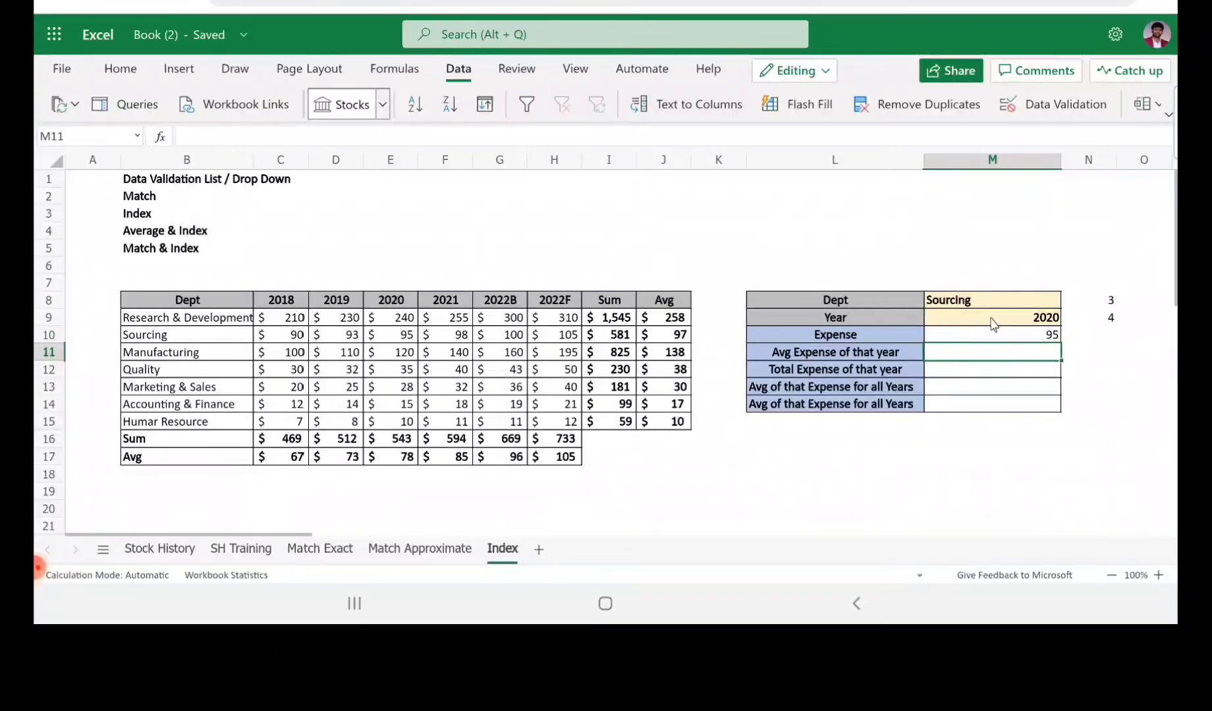
{"action": "left_click", "coordinate": [981, 338]}
{"action": "left_click", "coordinate": [967, 357]}
{"action": "left_click", "coordinate": [1043, 374]}
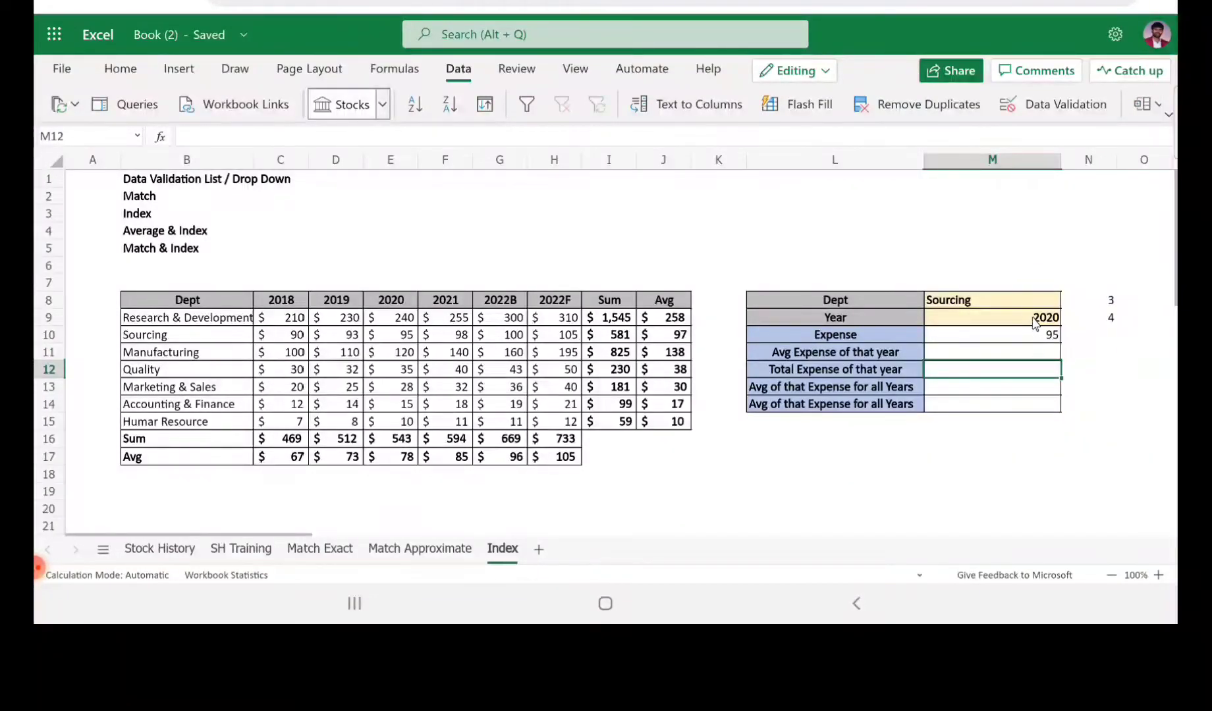
{"action": "left_click", "coordinate": [978, 323]}
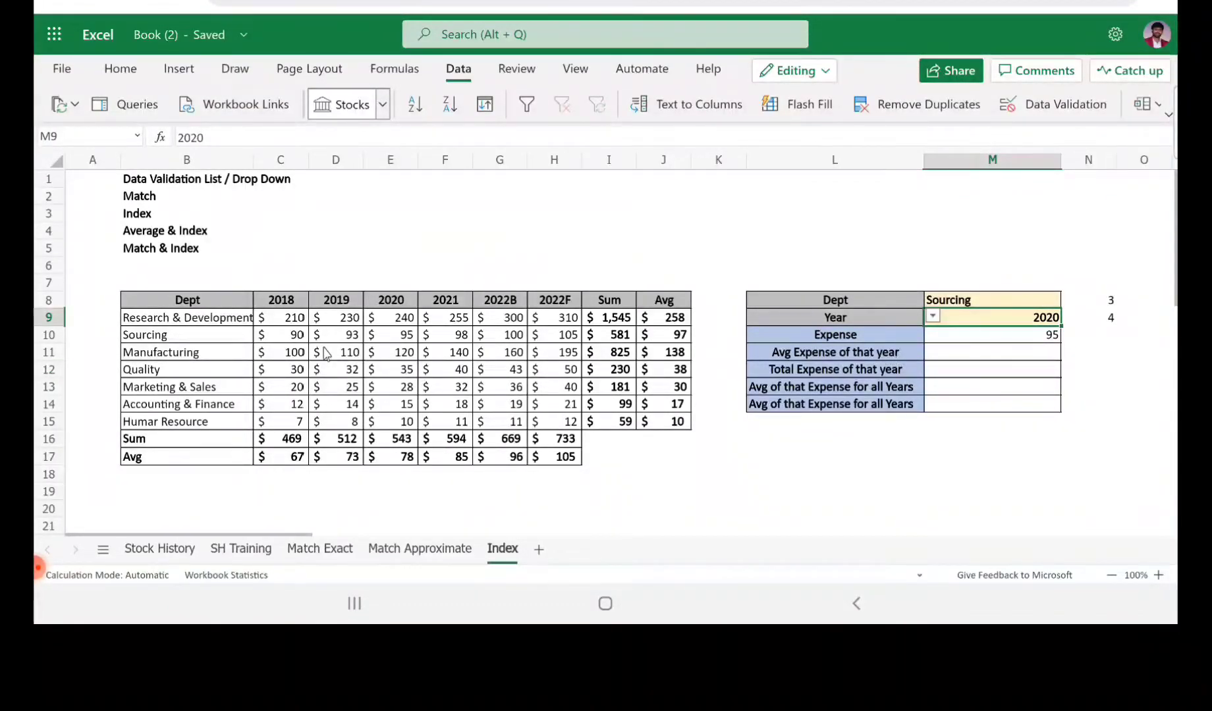
{"action": "left_click", "coordinate": [384, 464]}
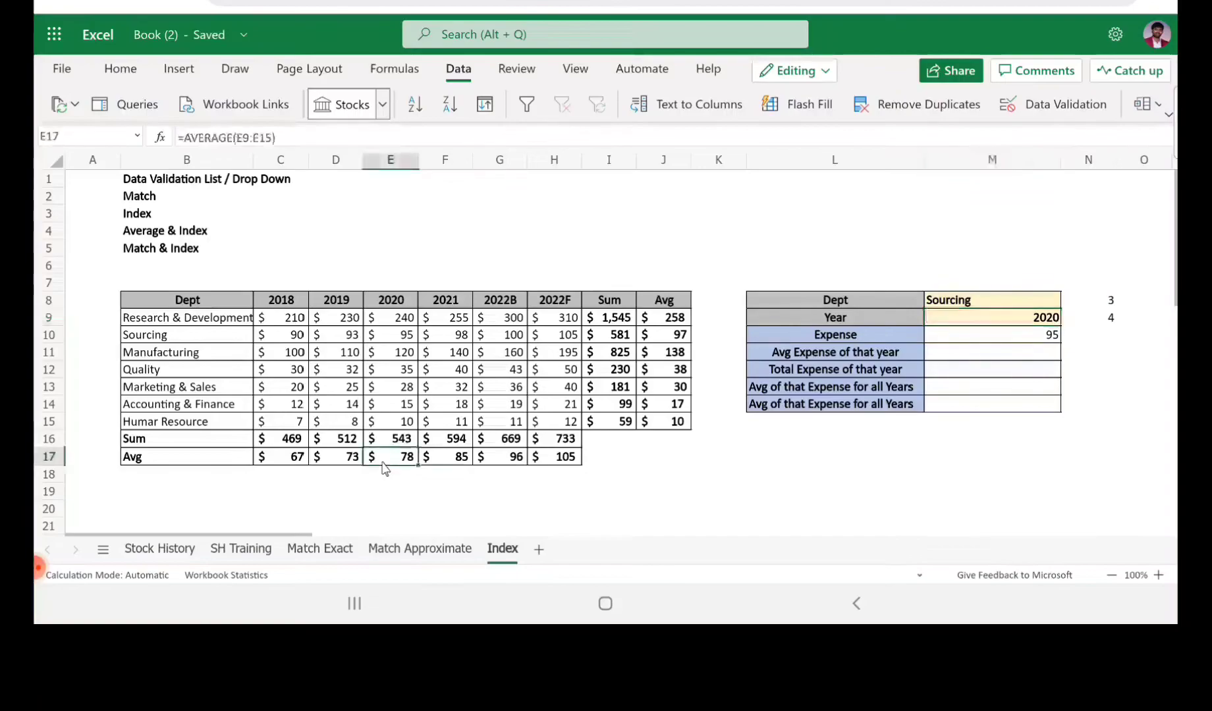
{"action": "left_click", "coordinate": [395, 443]}
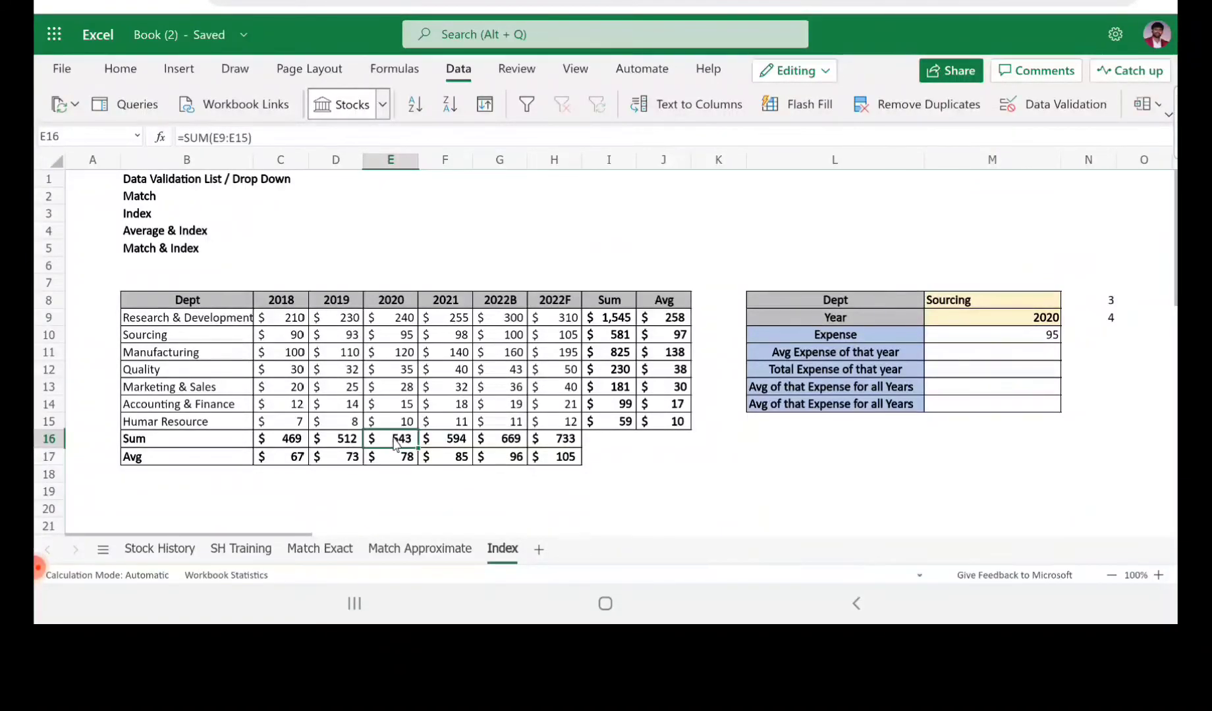
{"action": "left_click_drag", "start_coordinate": [95, 443], "coordinate": [95, 471]}
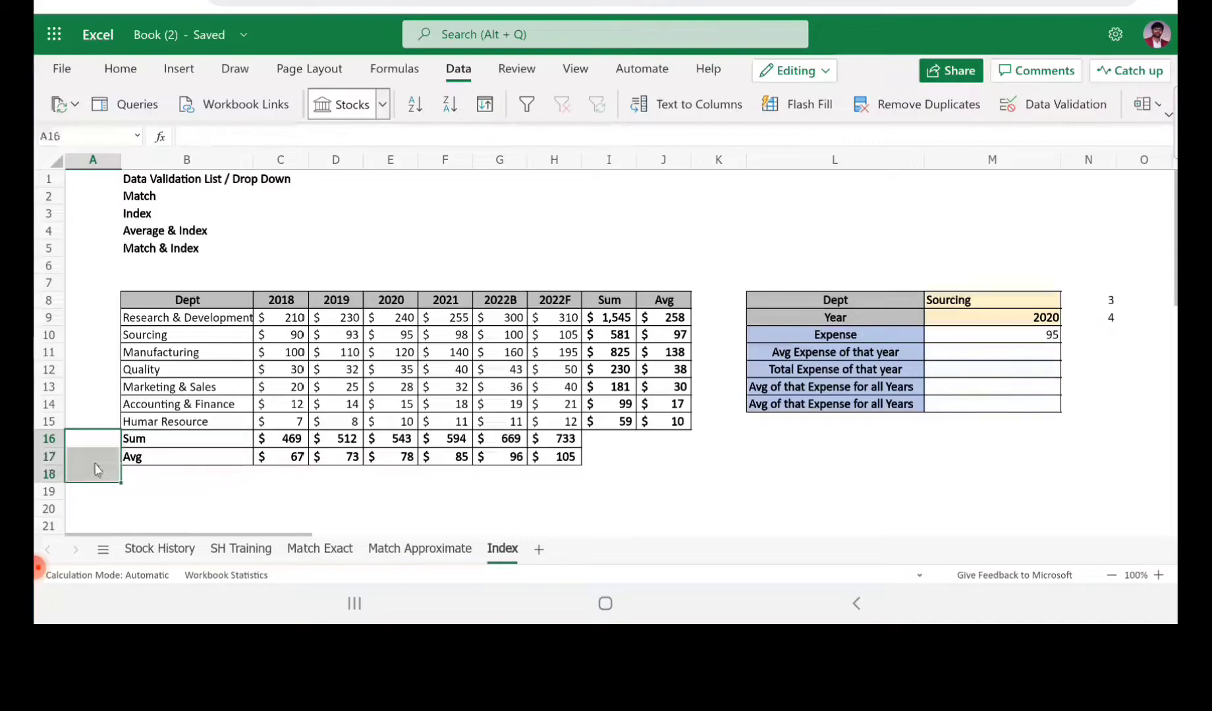
Begin the average-expense formula in M11 with AVERAGE around INDEX, using the absolute range $C$9:$H$15 as the array.
{"action": "left_click", "coordinate": [980, 357]}
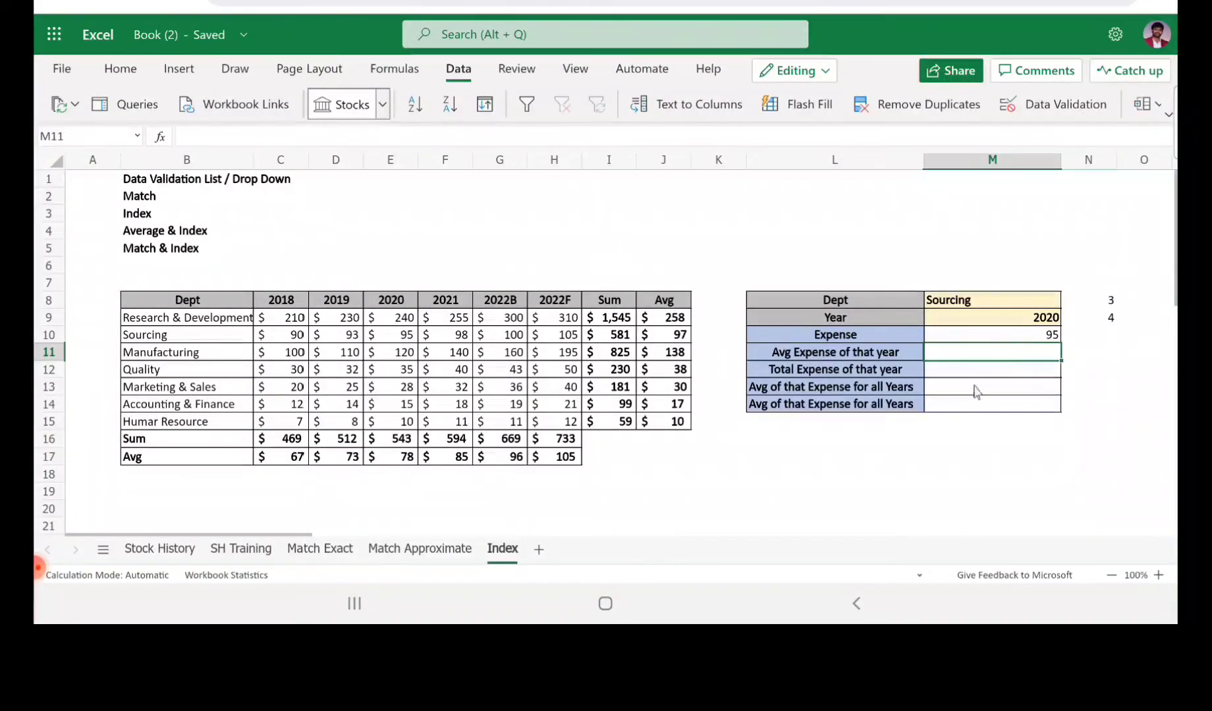
{"action": "type", "text": "="}
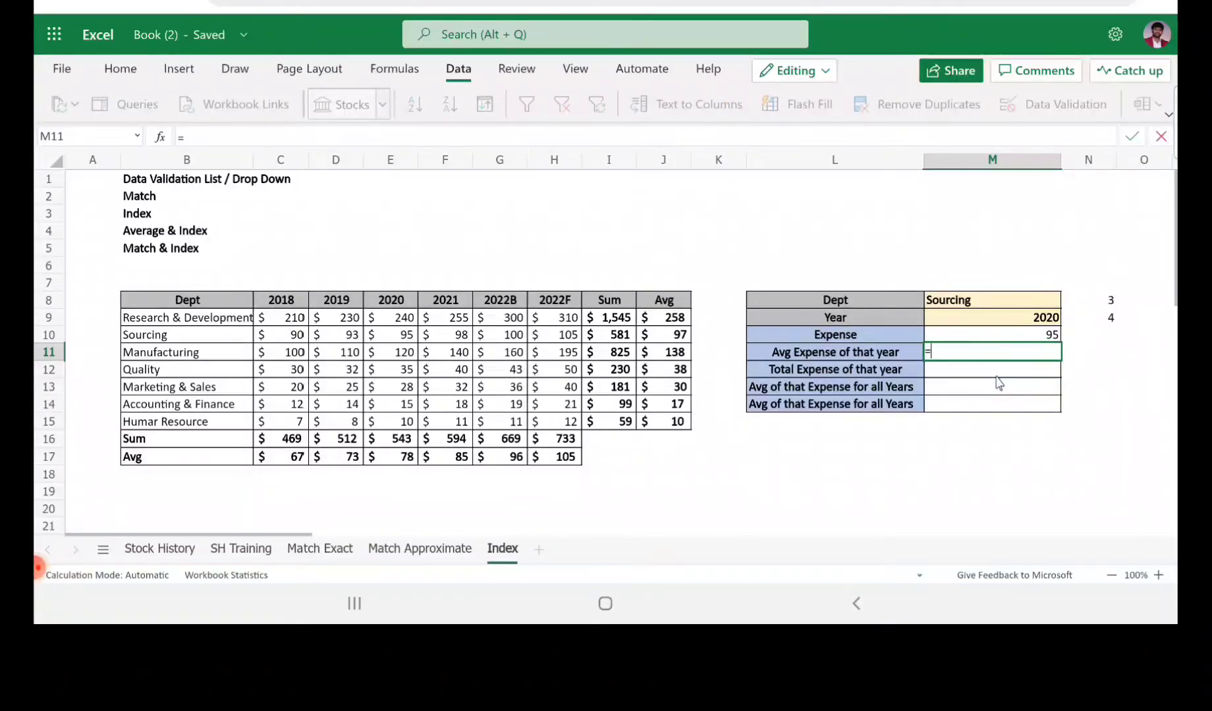
{"action": "type", "text": "a"}
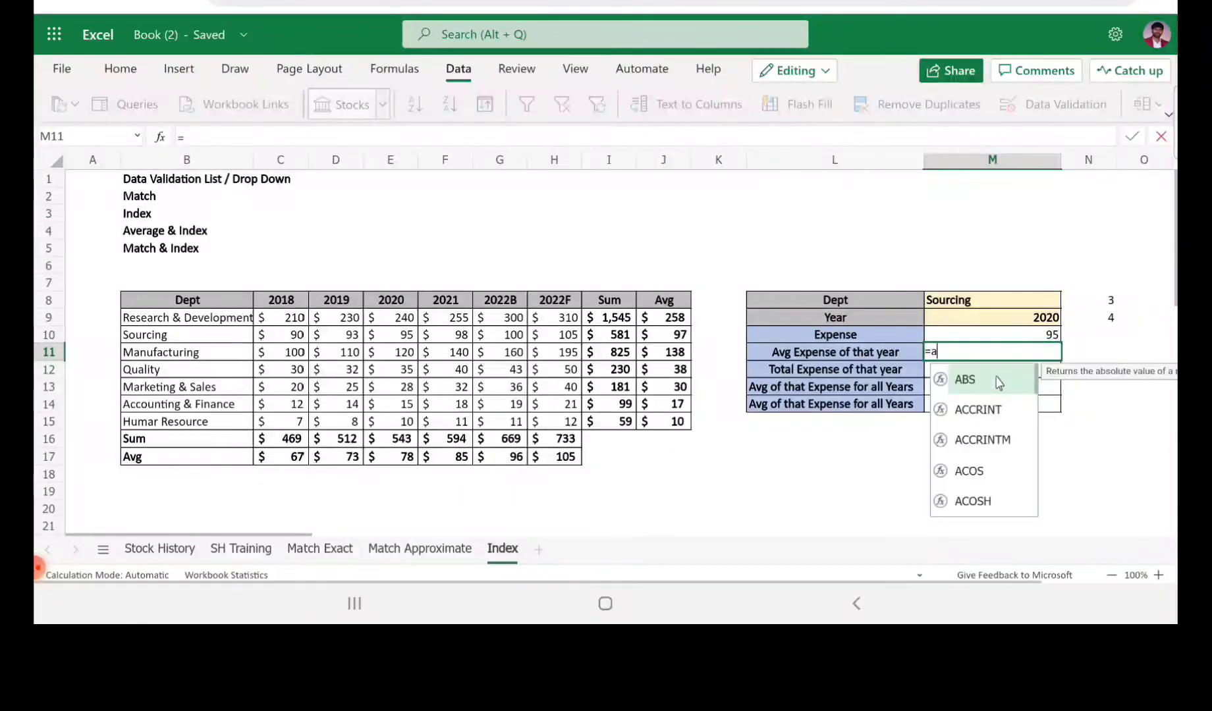
{"action": "type", "text": "vera"}
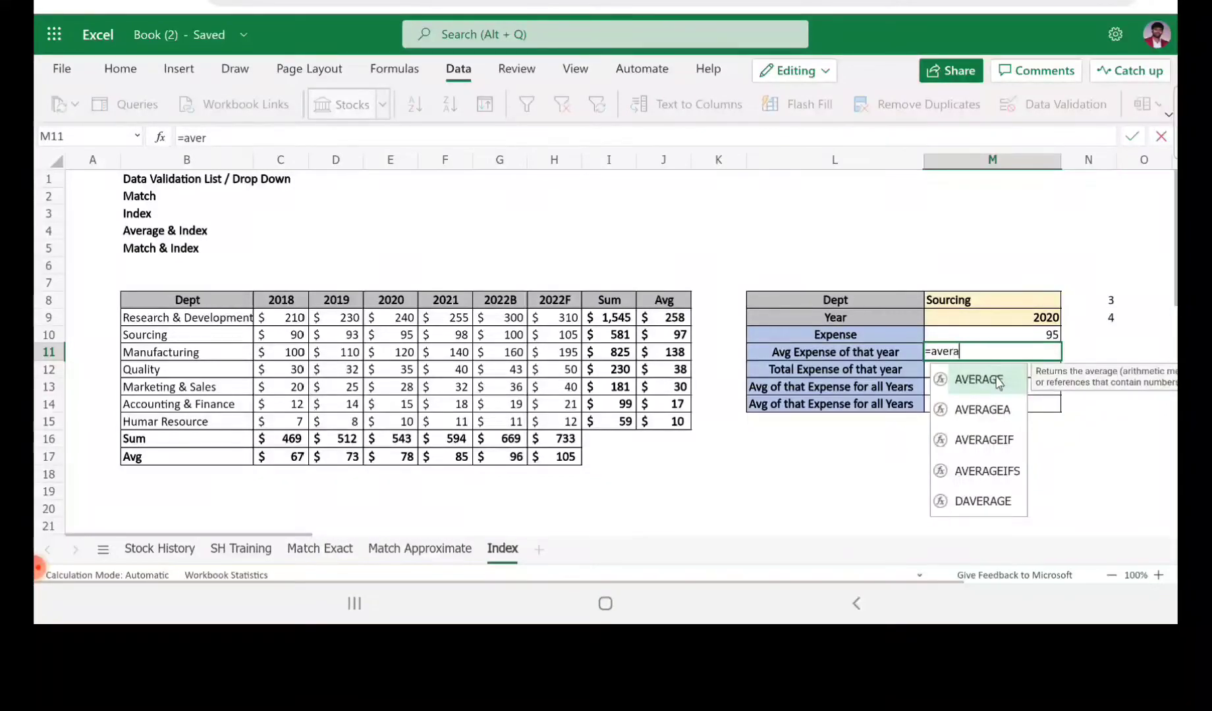
{"action": "type", "text": "ge("}
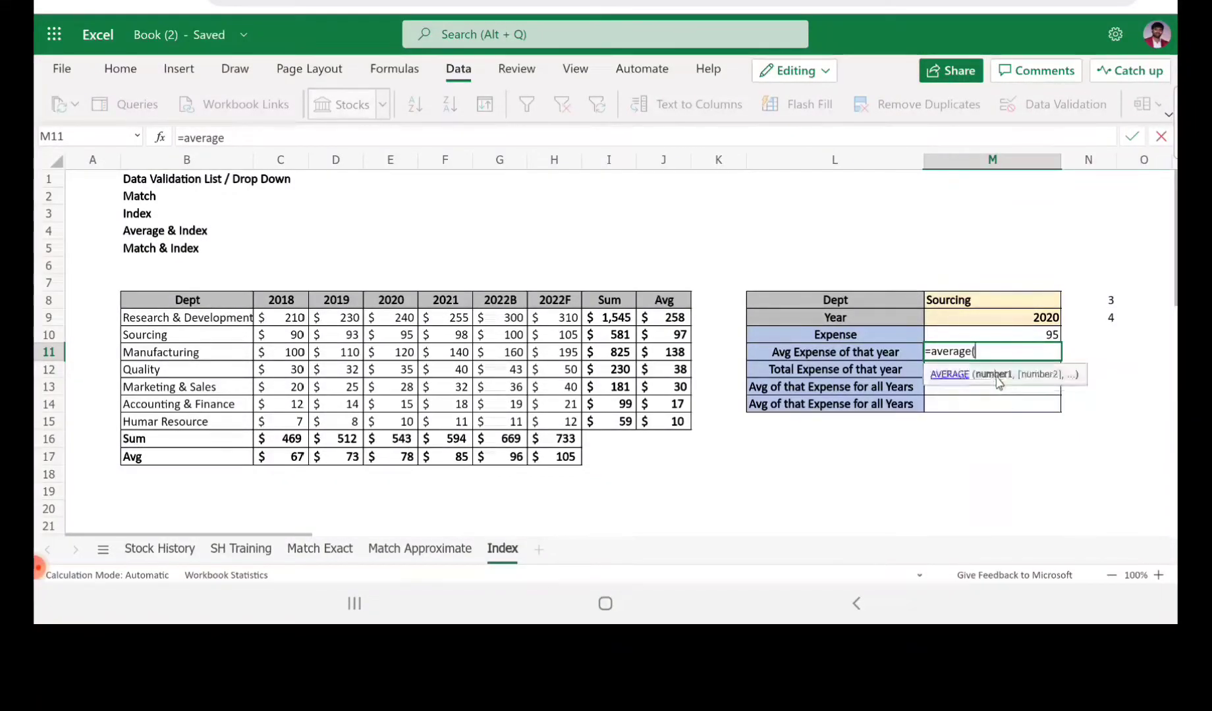
{"action": "type", "text": "index"}
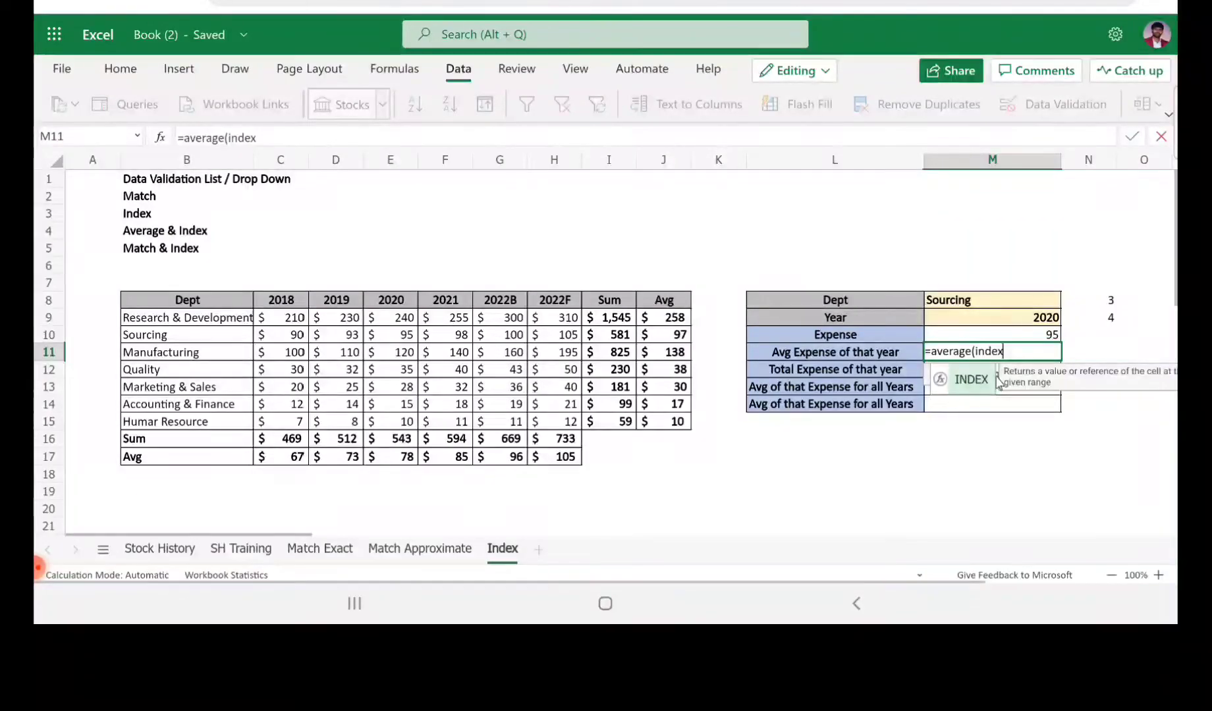
{"action": "key", "text": "Tab"}
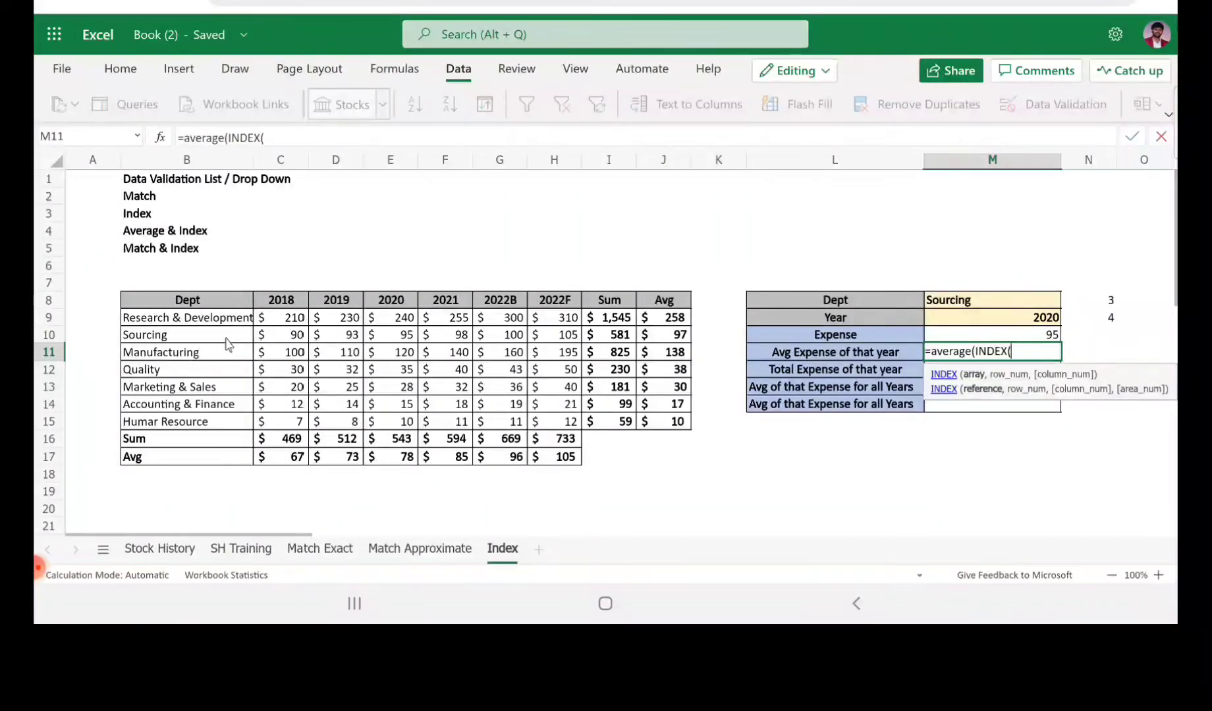
{"action": "left_click_drag", "start_coordinate": [273, 324], "coordinate": [543, 414]}
{"action": "key", "text": "F4"}
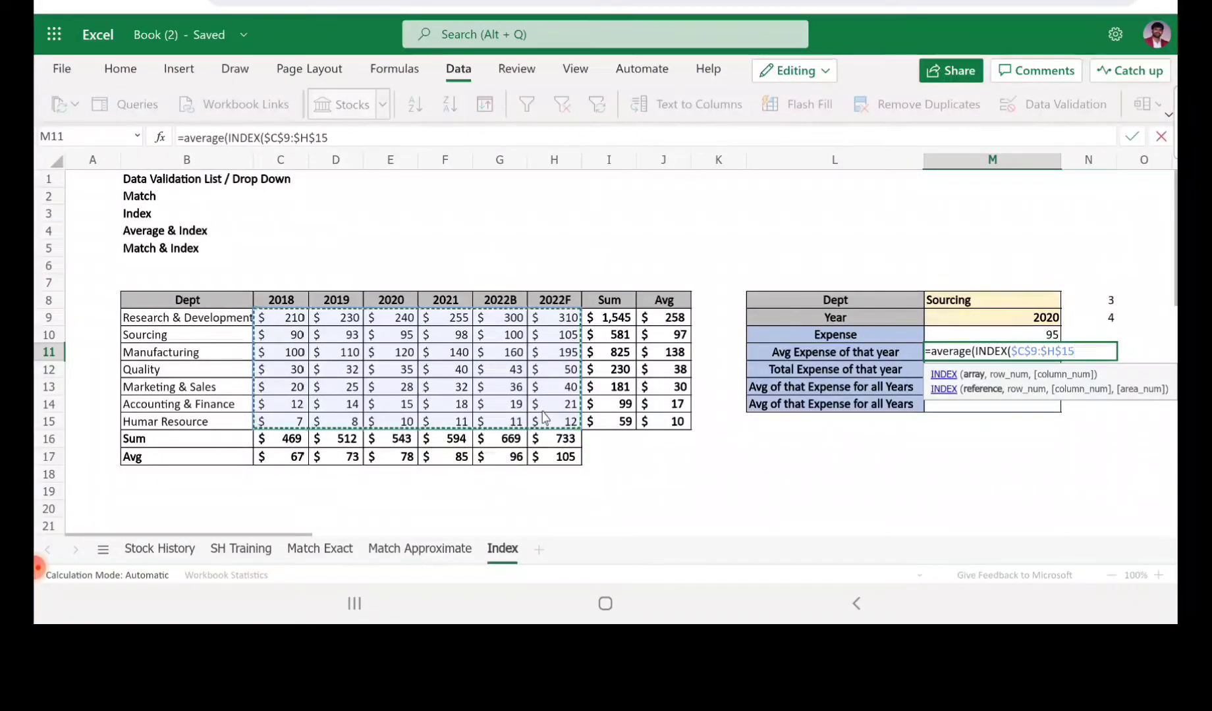
{"action": "type", "text": ","}
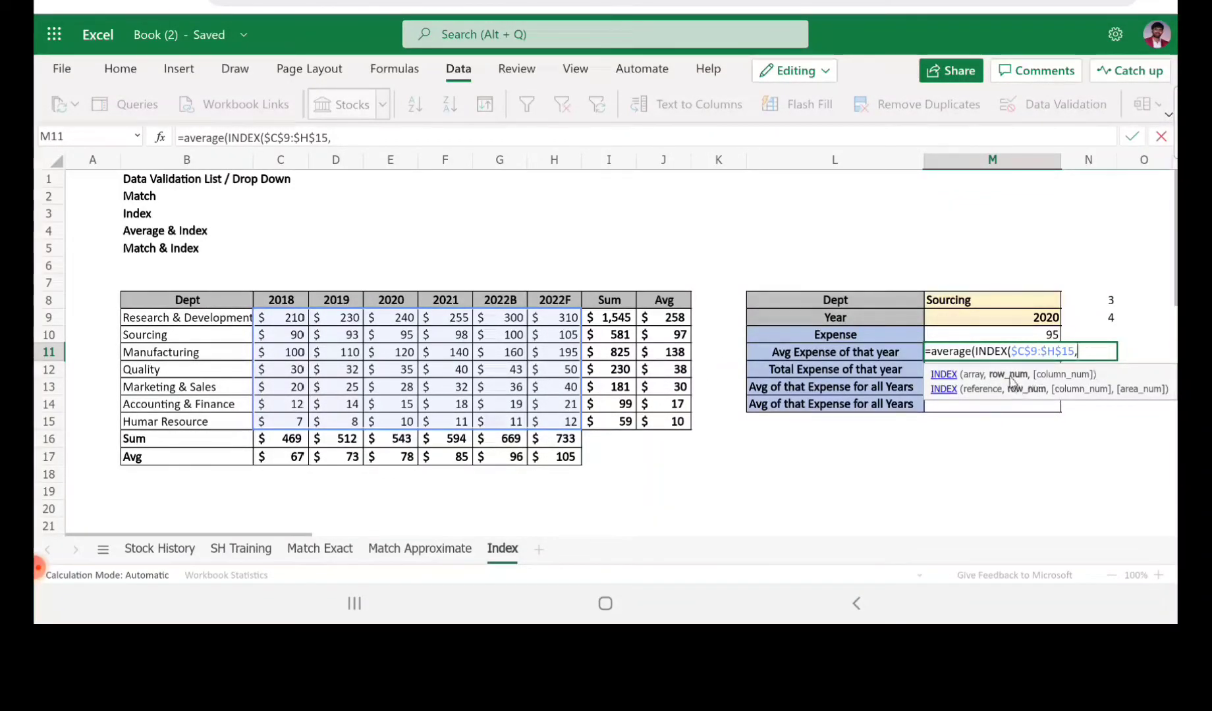
Leave the INDEX row number empty and add MATCH as its column number, looking up M9 in $C$8:$H$8.
{"action": "type", "text": ","}
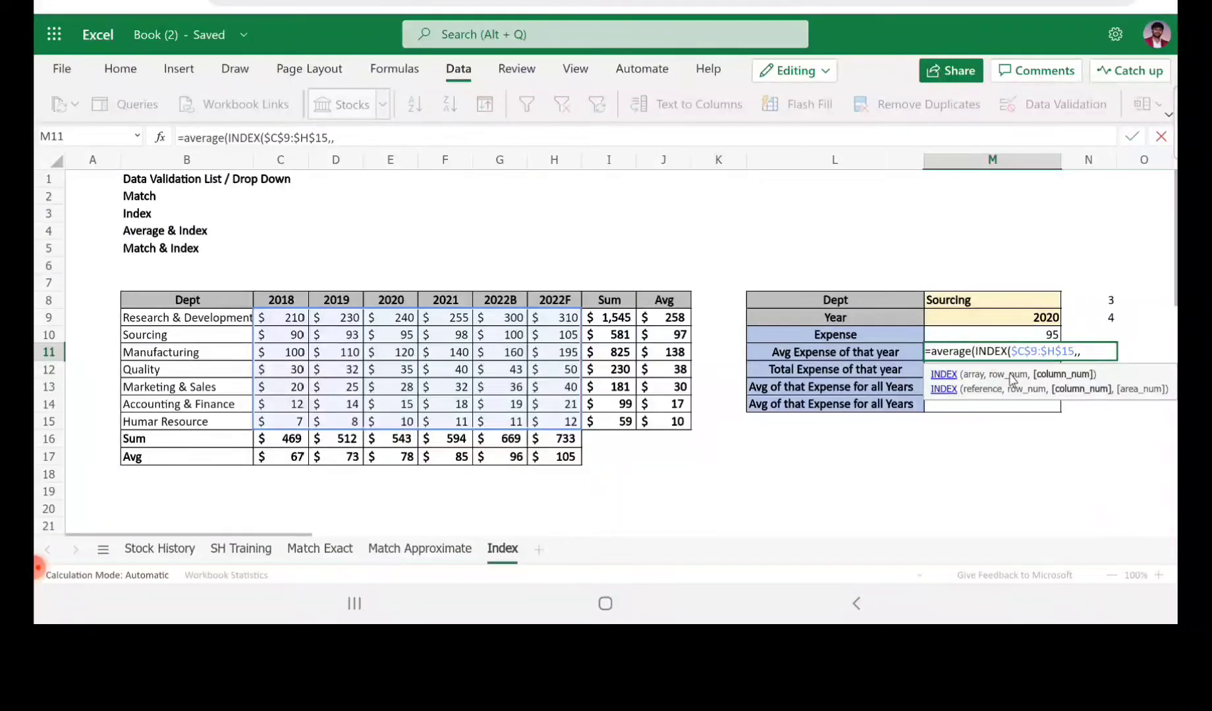
{"action": "type", "text": "mat"}
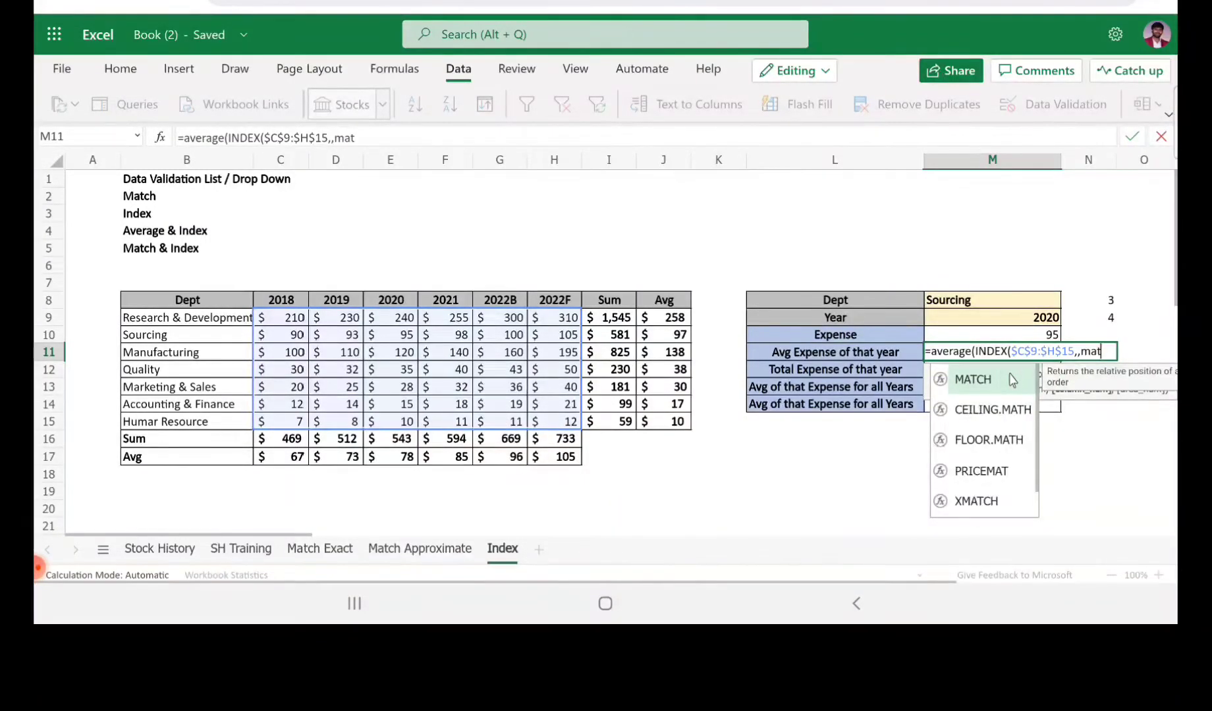
{"action": "key", "text": "Tab"}
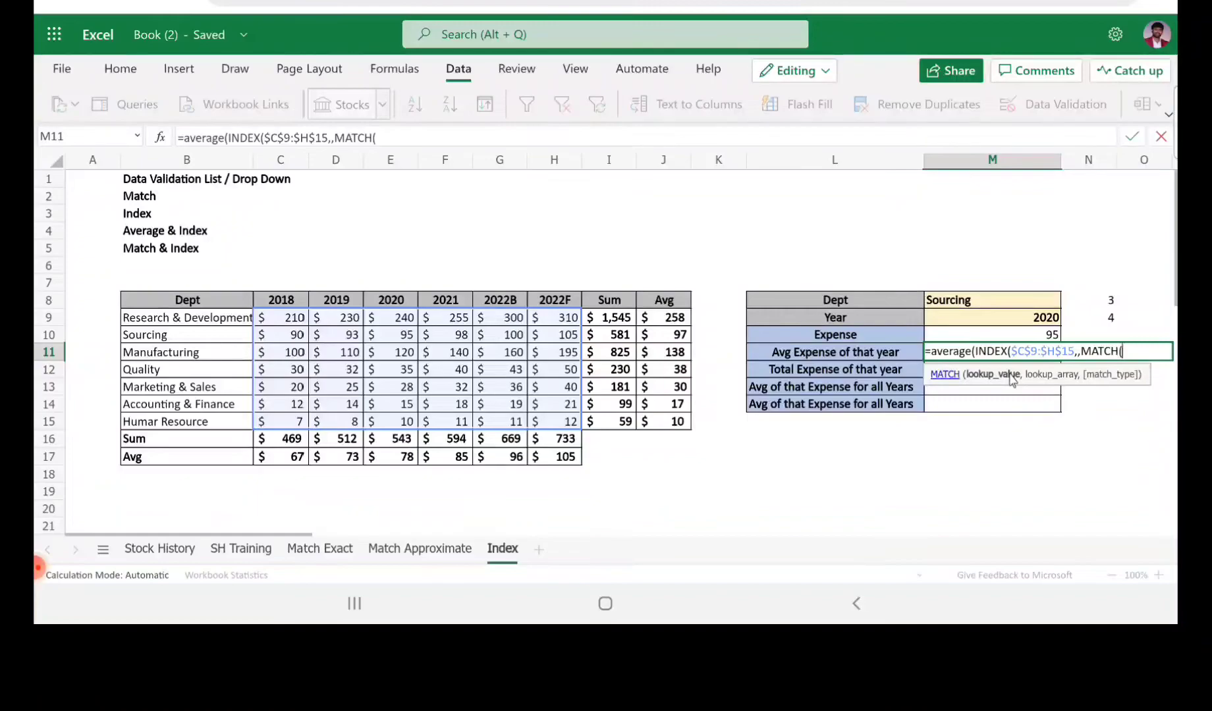
{"action": "left_click", "coordinate": [1032, 322]}
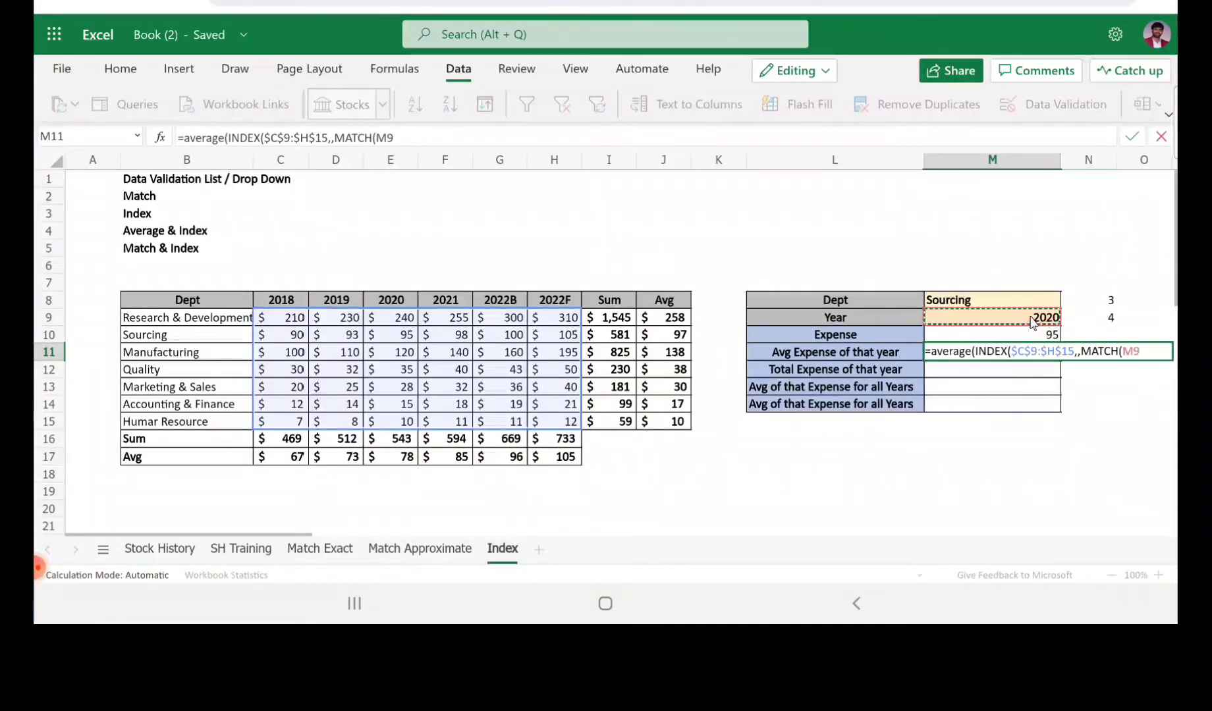
{"action": "type", "text": ","}
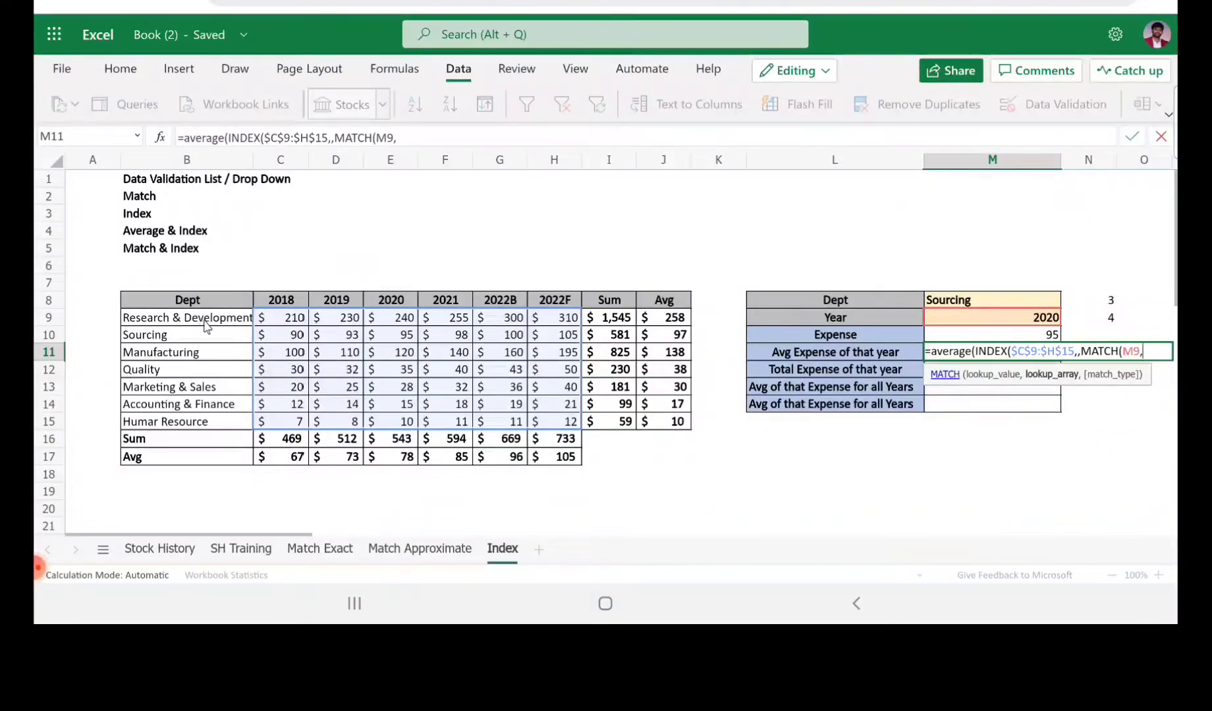
{"action": "left_click", "coordinate": [271, 302]}
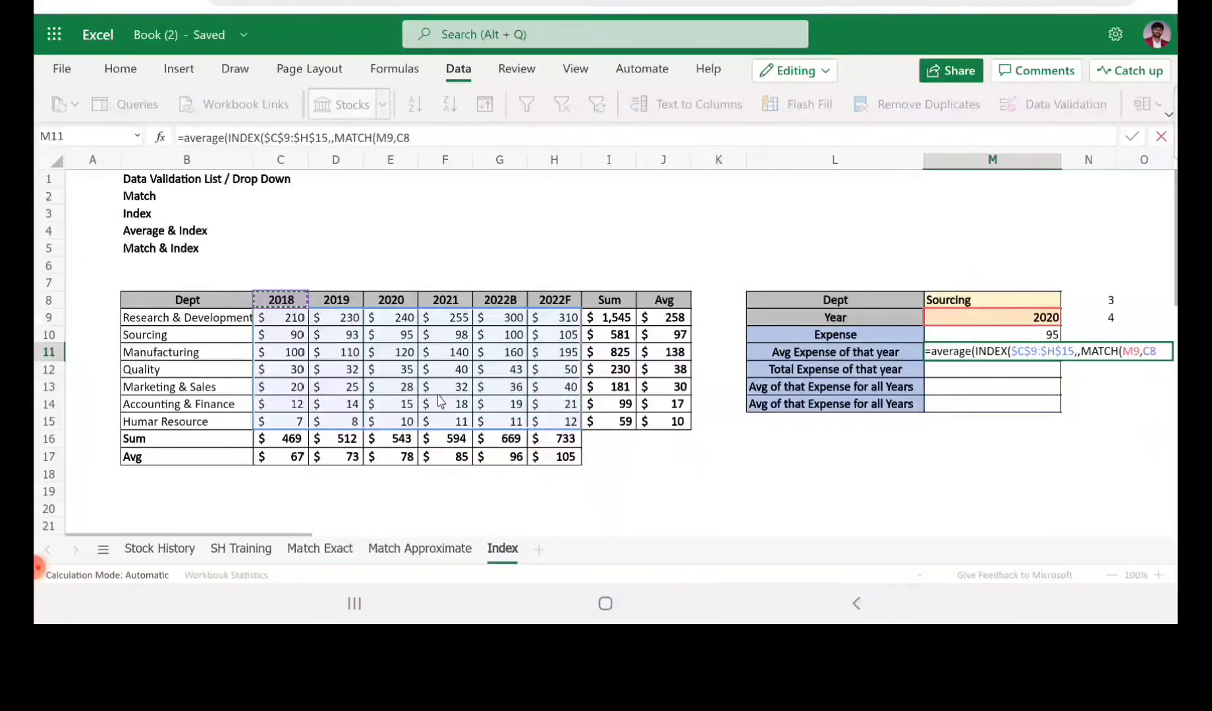
{"action": "key", "text": "shift+Right"}
{"action": "key", "text": "shift+Right"}
{"action": "key", "text": "shift+Right"}
{"action": "key", "text": "shift+Right"}
{"action": "key", "text": "shift+Right"}
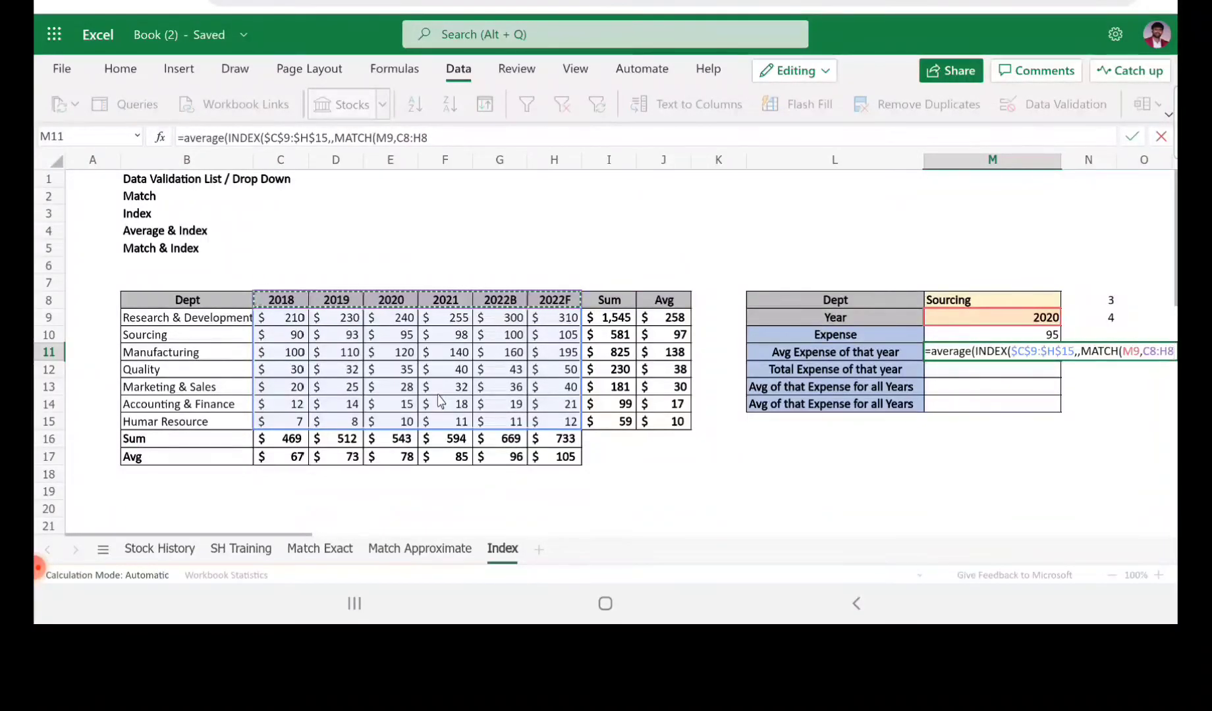
{"action": "key", "text": "F4"}
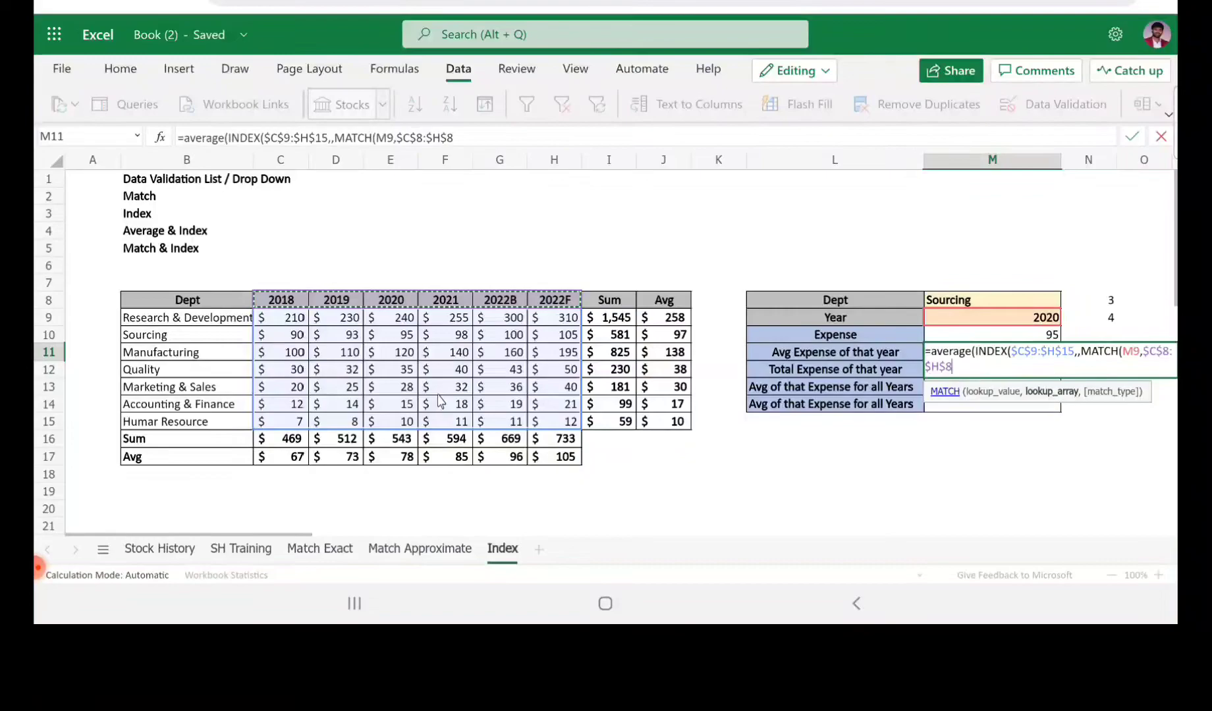
Complete the M11 formula with match type 0 for an exact match, close all parentheses and enter it.
{"action": "type", "text": ",0"}
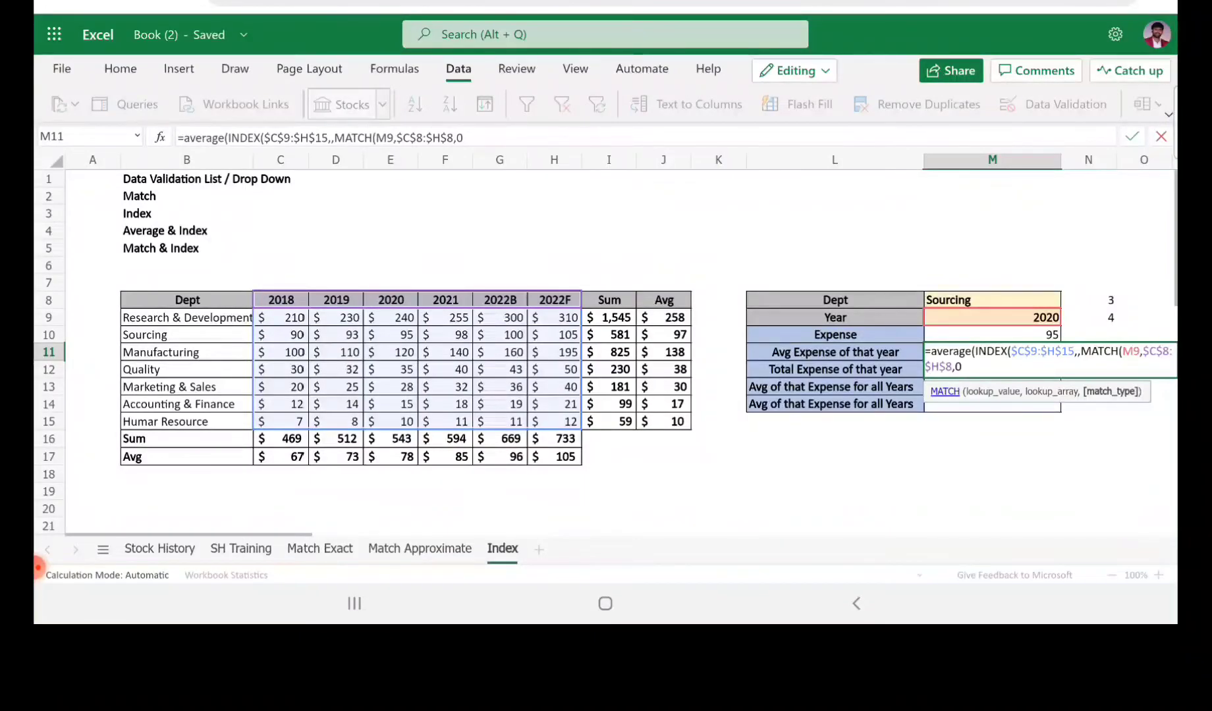
{"action": "type", "text": ")"}
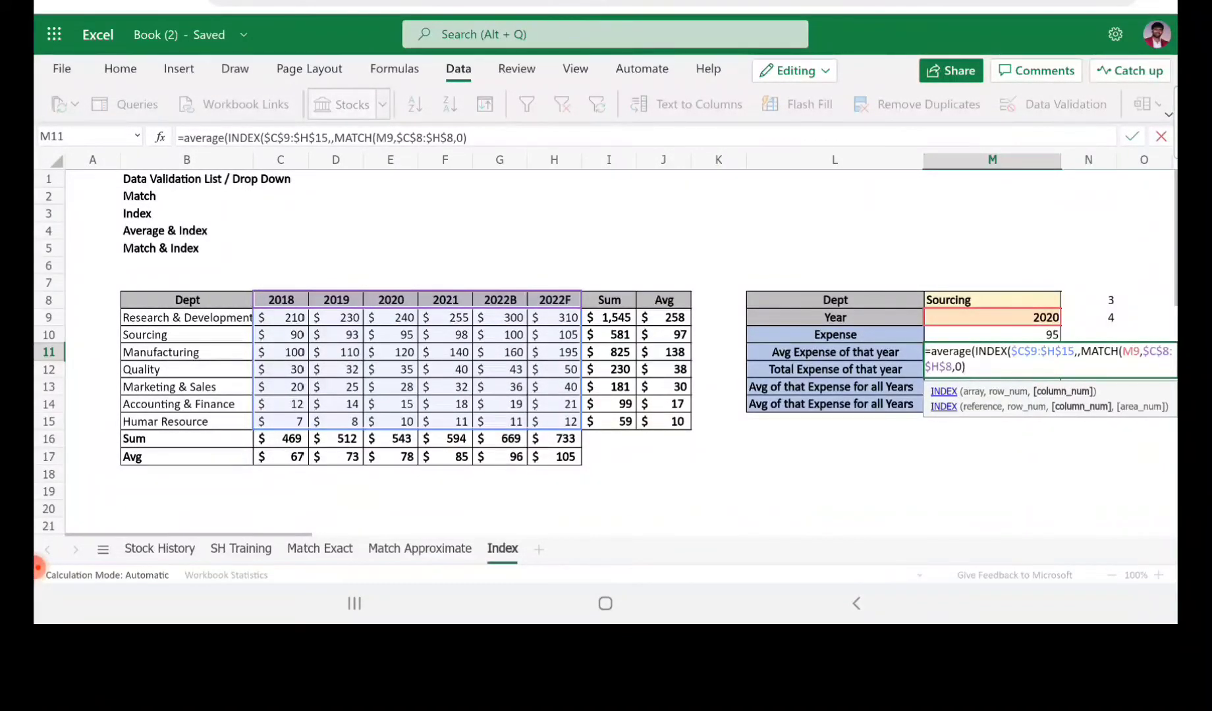
{"action": "type", "text": ")"}
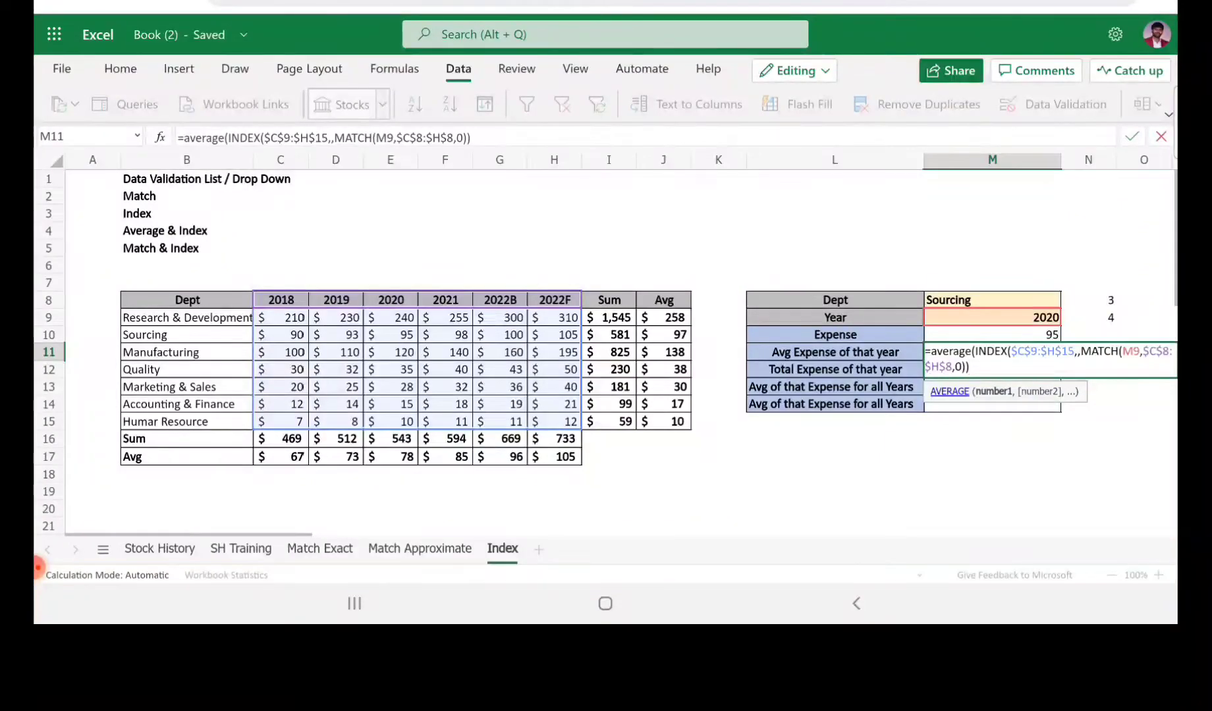
{"action": "type", "text": ")"}
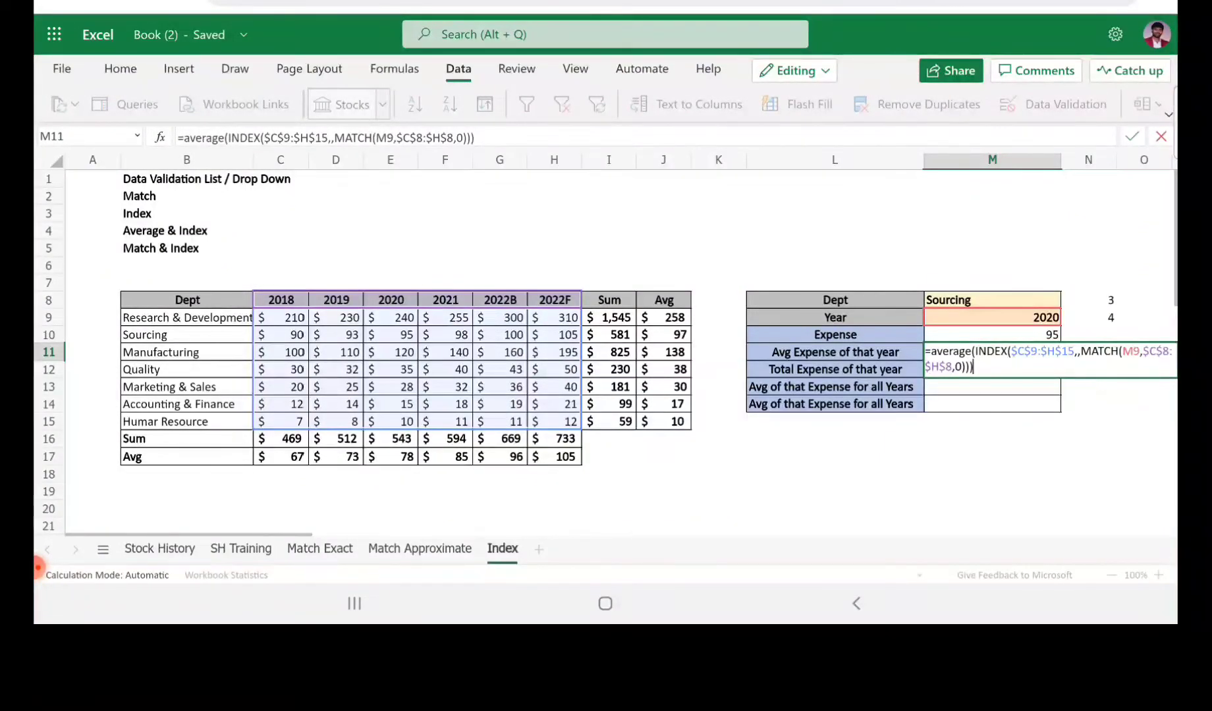
{"action": "key", "text": "Return"}
{"action": "key", "text": "Up"}
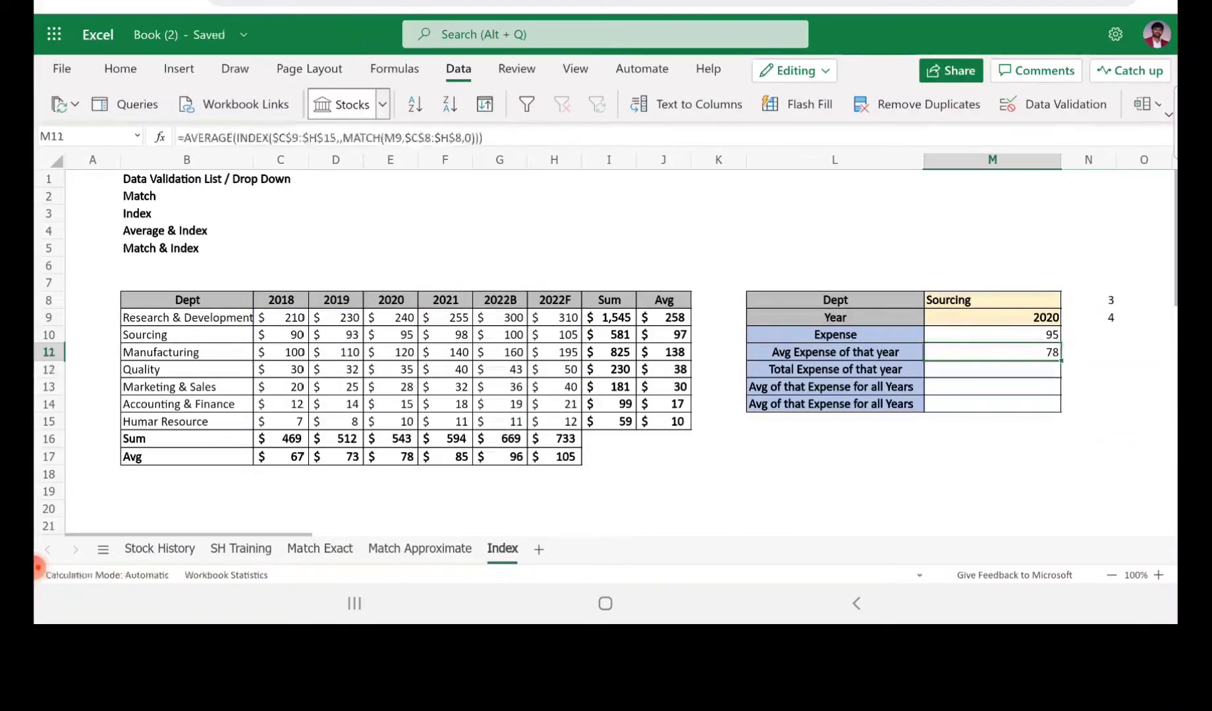
Check the M11 result against the 2020 average in E17 and review the selected Dept and the department rows.
{"action": "left_click", "coordinate": [406, 472]}
{"action": "left_click", "coordinate": [395, 461]}
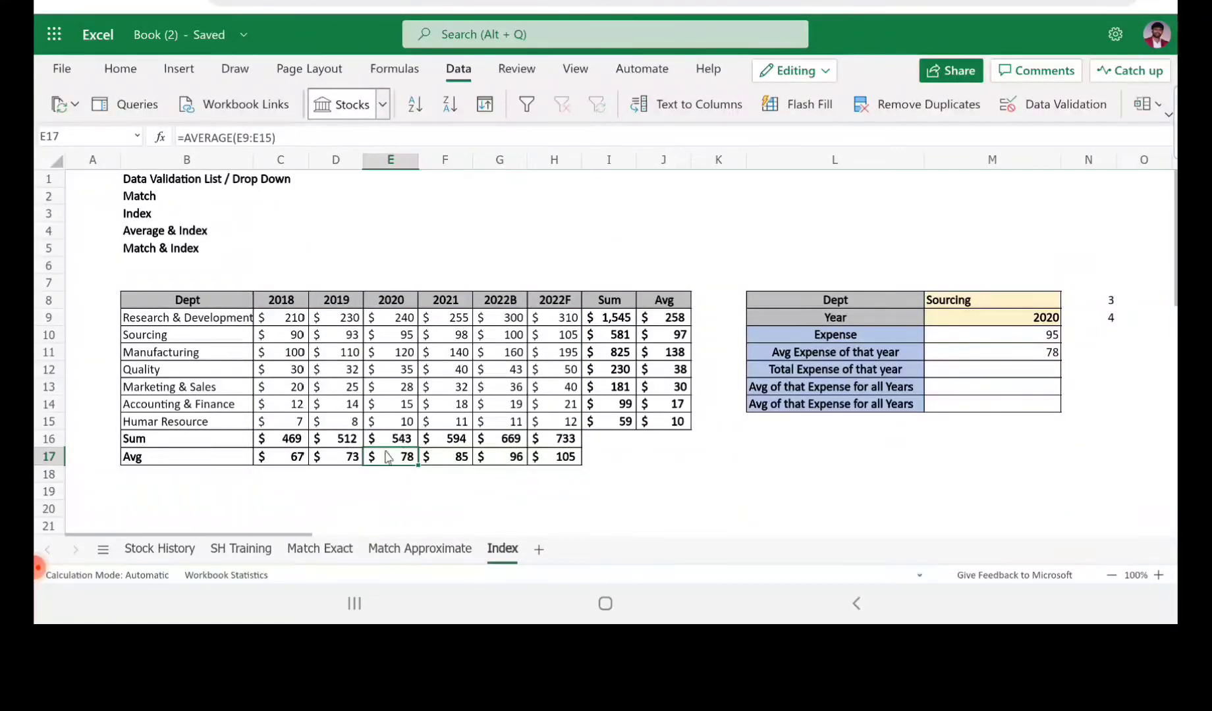
{"action": "left_click", "coordinate": [969, 354]}
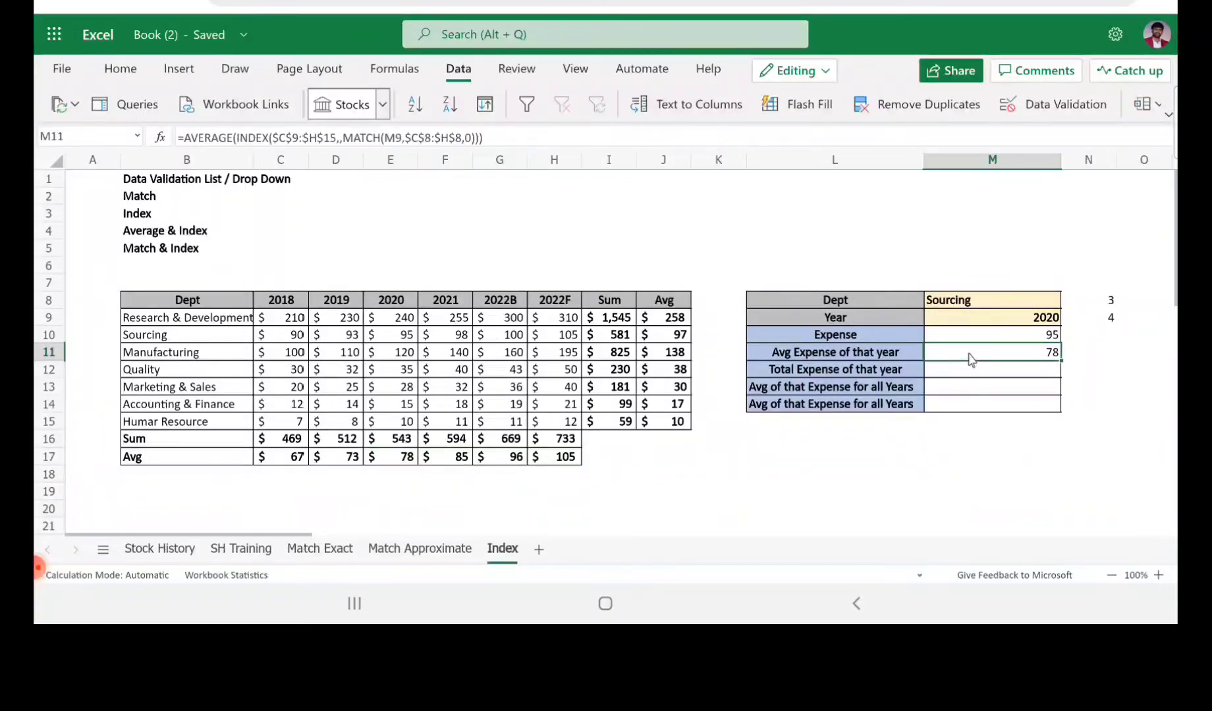
{"action": "left_click", "coordinate": [910, 356]}
{"action": "left_click", "coordinate": [947, 304]}
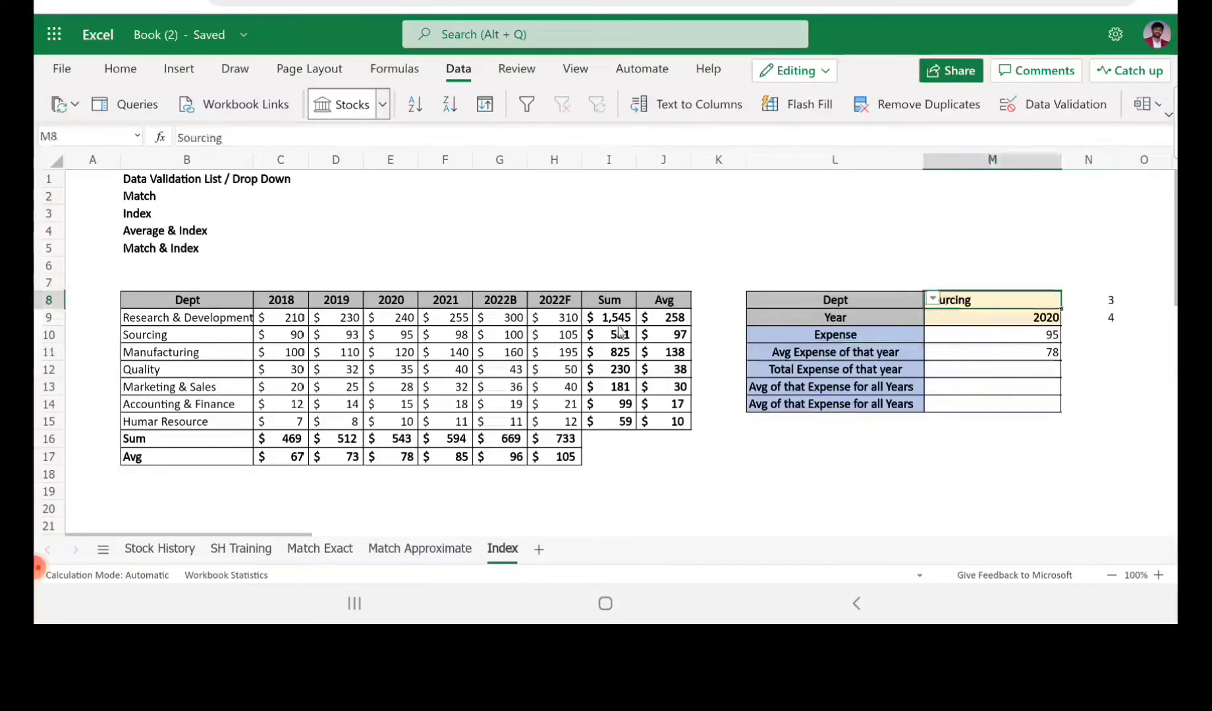
{"action": "left_click", "coordinate": [143, 349]}
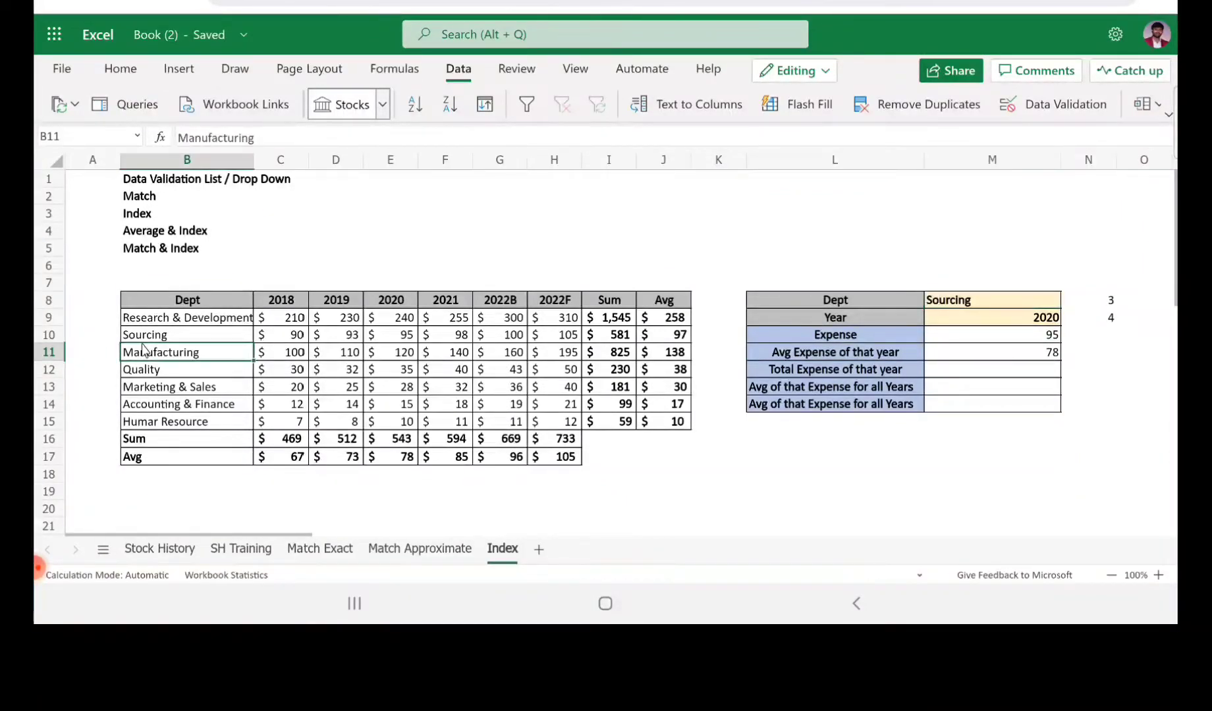
Begin the total-expense formula in M12 with SUM around INDEX, using the absolute range $C$9:$H$15 as the array.
{"action": "left_click", "coordinate": [973, 368]}
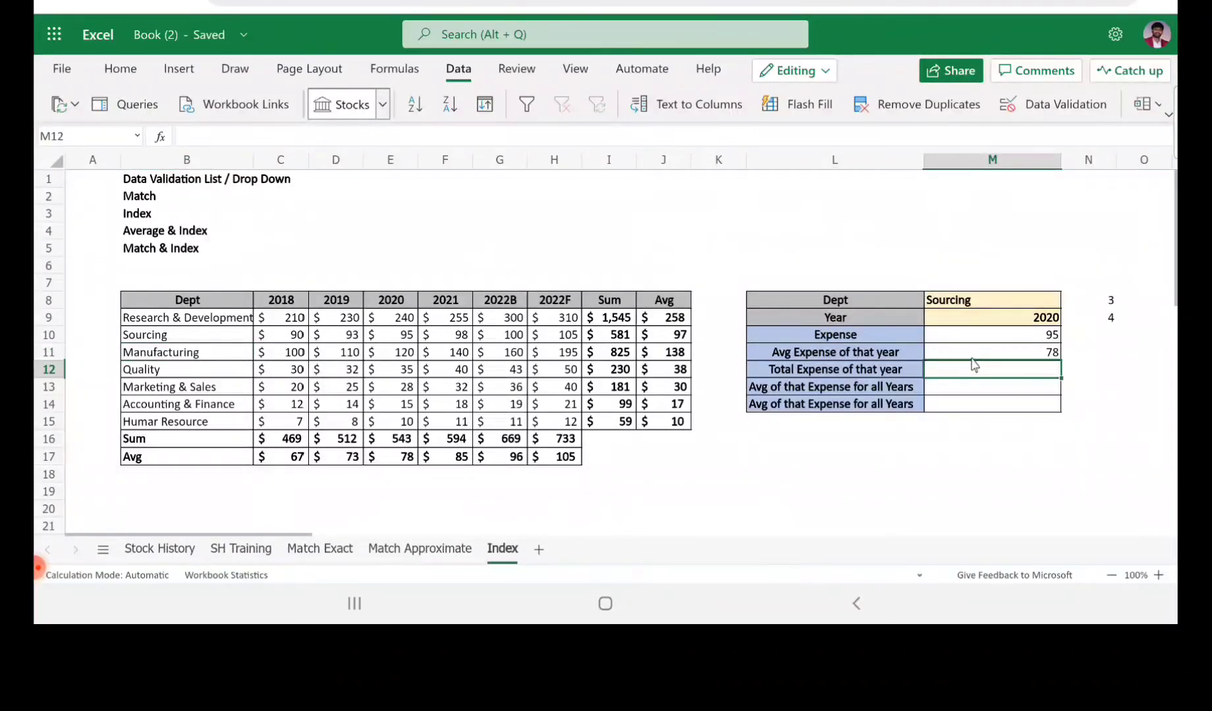
{"action": "type", "text": "=sum("}
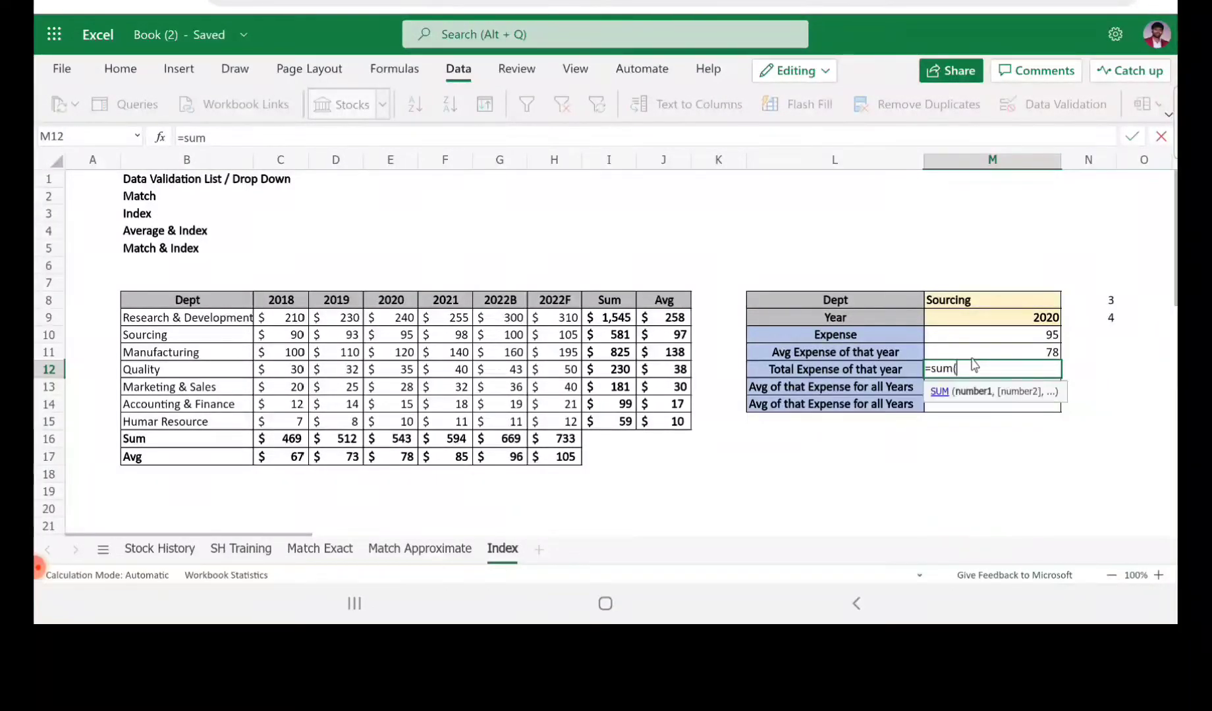
{"action": "type", "text": "index"}
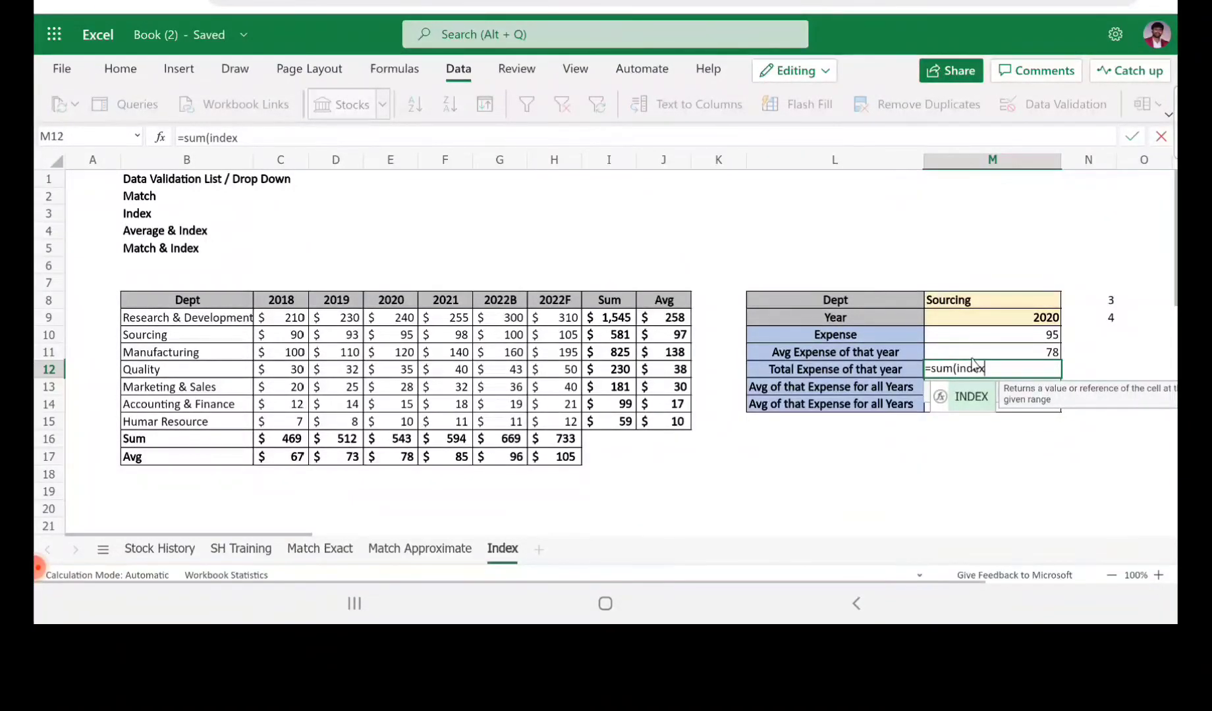
{"action": "type", "text": "("}
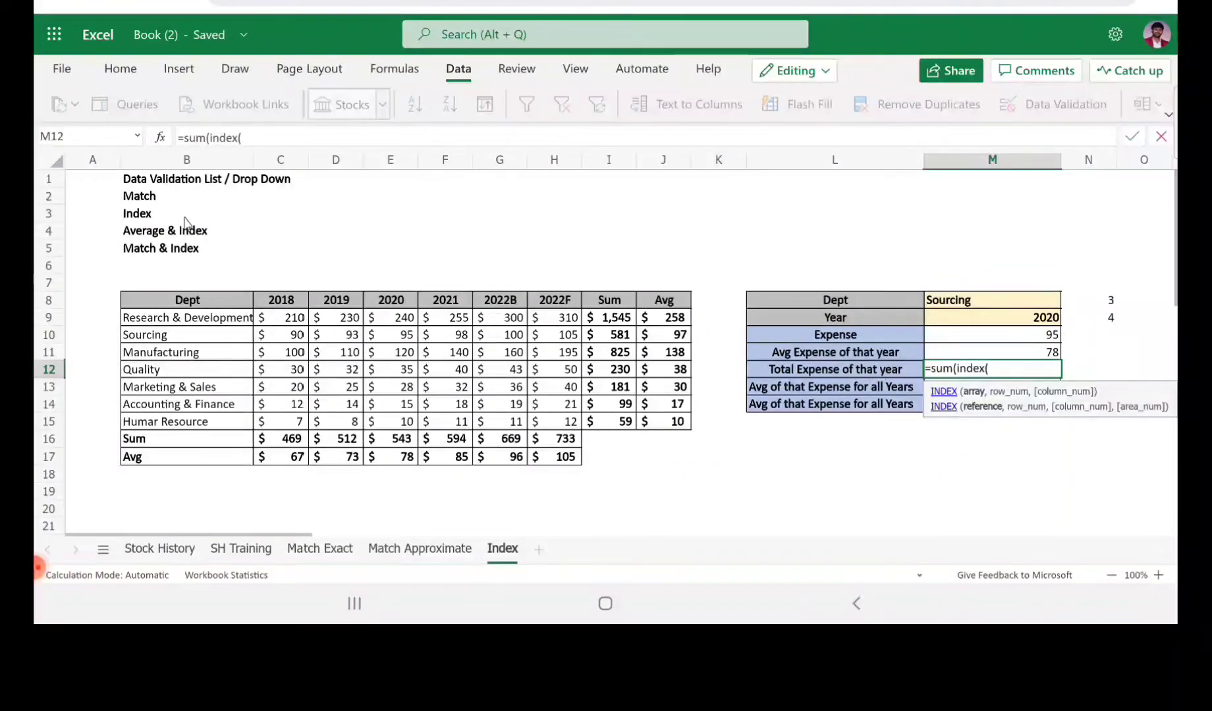
{"action": "left_click_drag", "start_coordinate": [275, 324], "coordinate": [544, 427]}
{"action": "key", "text": "F4"}
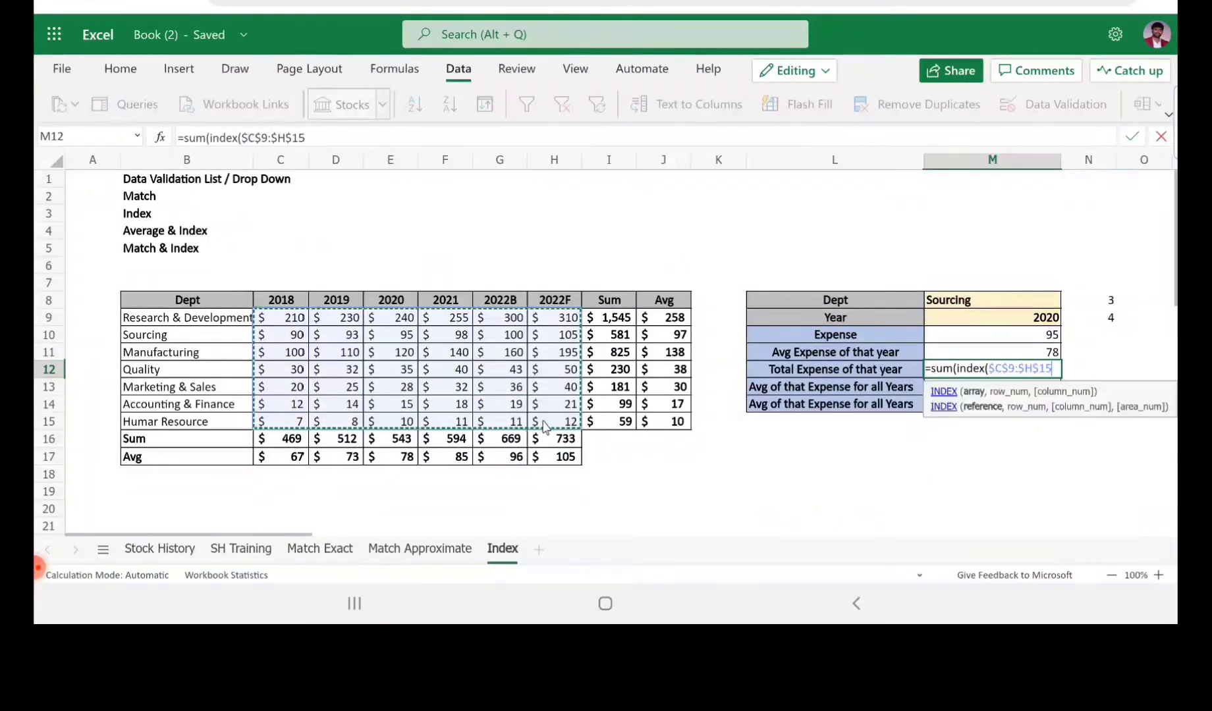
Skip the INDEX row number in M12 and add MATCH as the column number, looking up M9 in $C$8:$H$8.
{"action": "type", "text": ",,mat"}
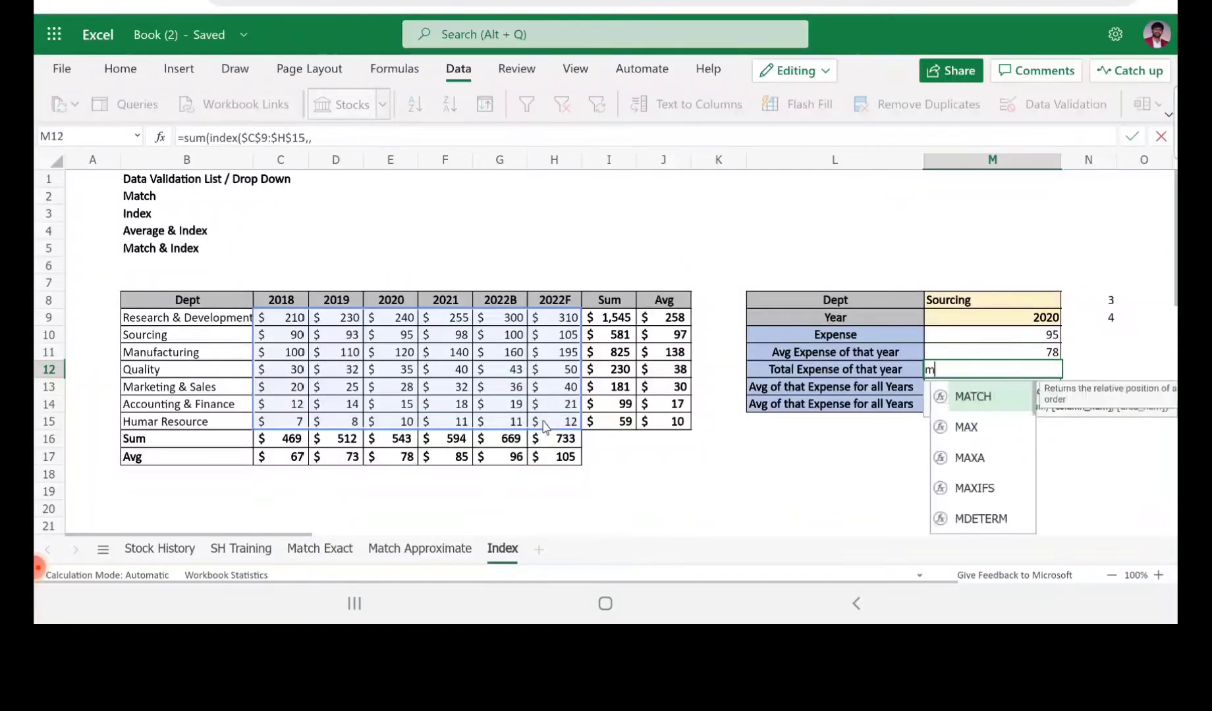
{"action": "key", "text": "Tab"}
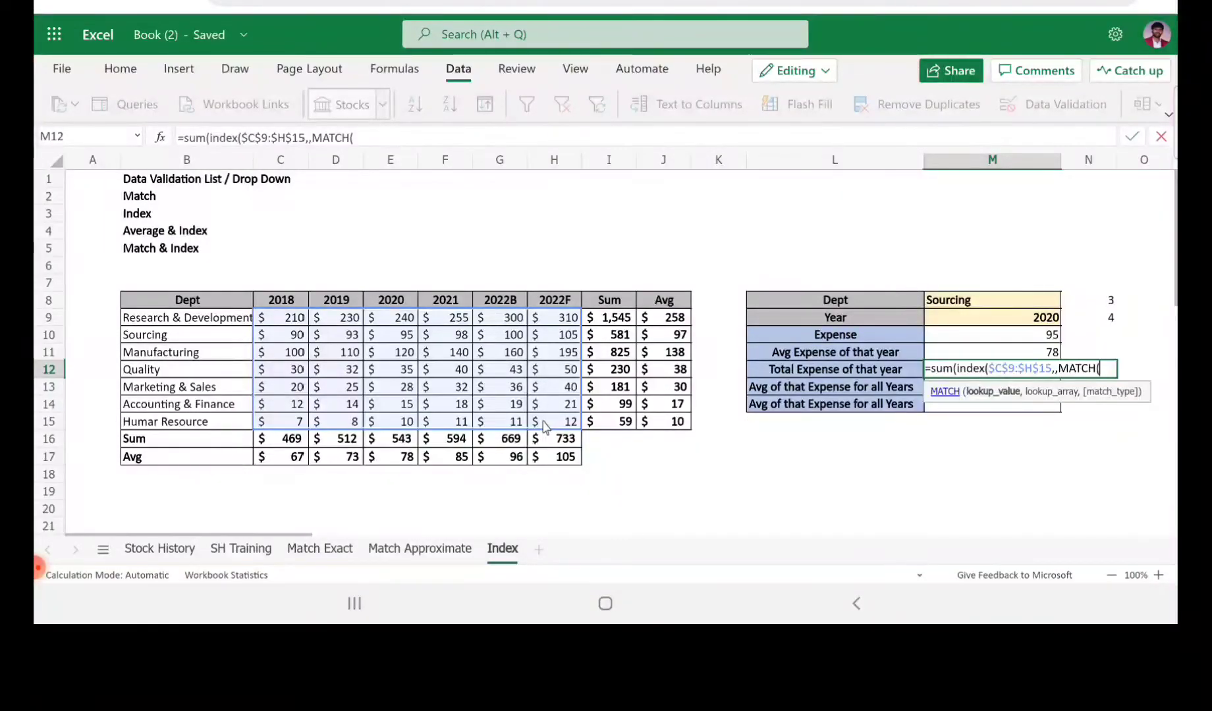
{"action": "left_click", "coordinate": [1027, 322]}
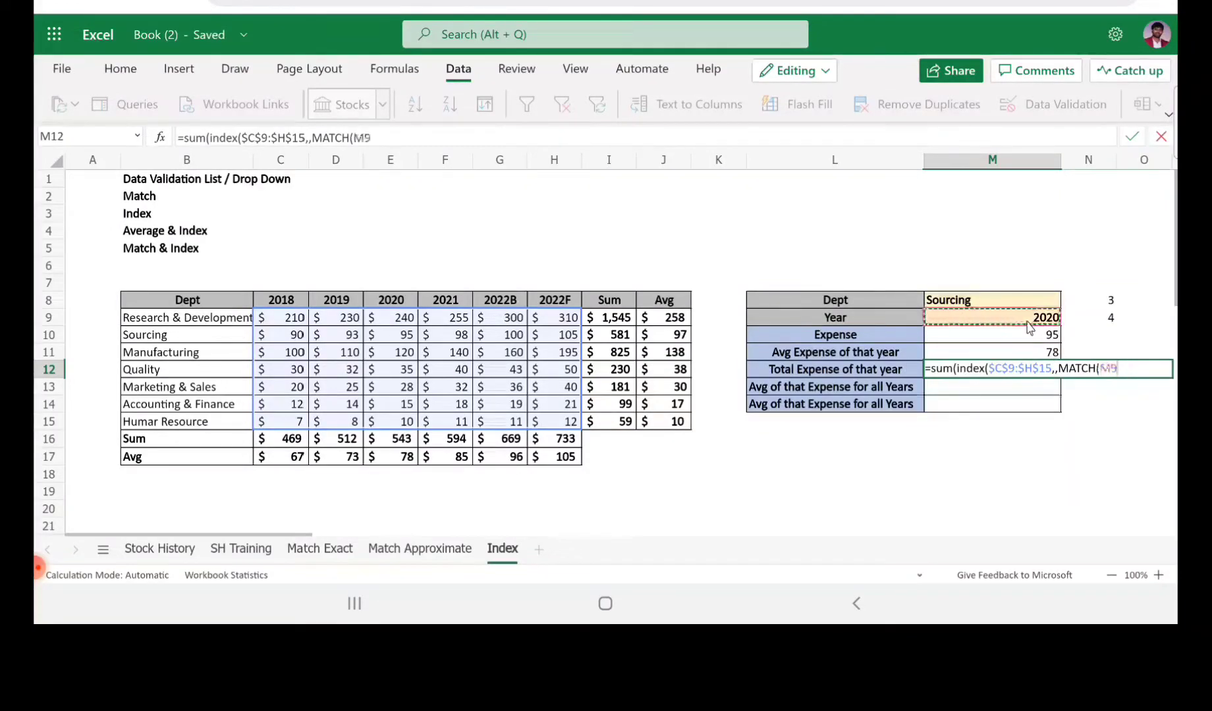
{"action": "type", "text": ","}
{"action": "left_click_drag", "start_coordinate": [303, 297], "coordinate": [557, 298]}
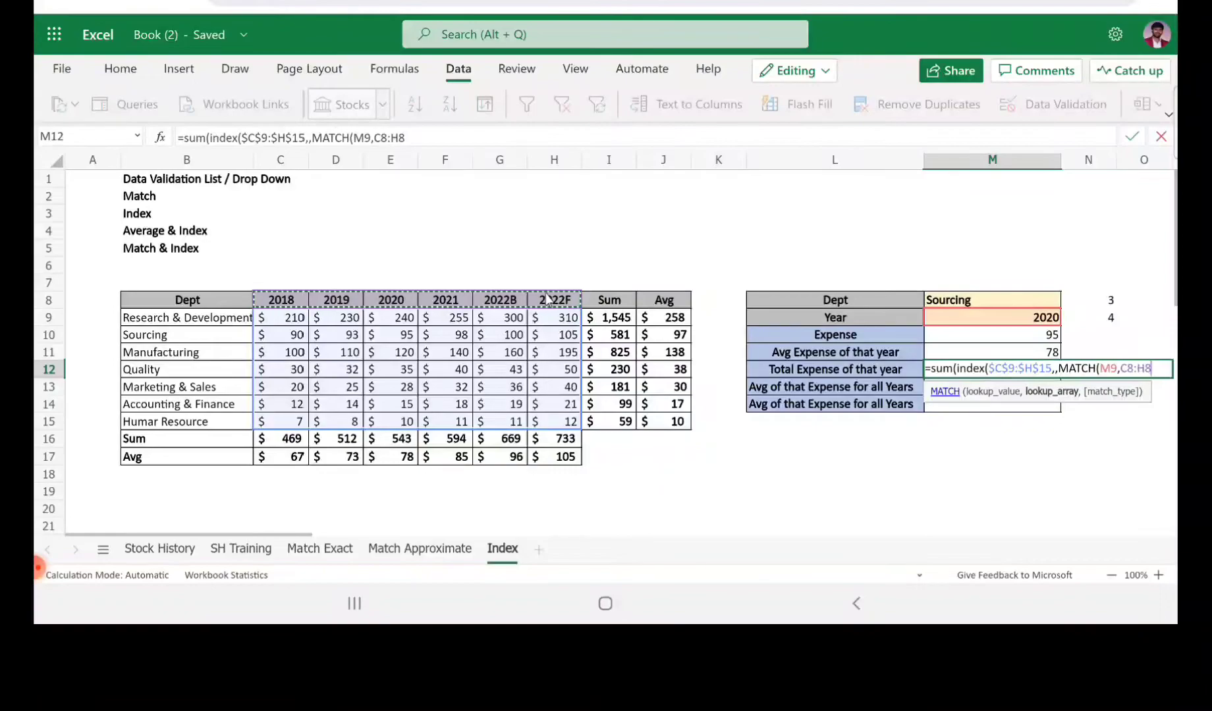
{"action": "key", "text": "F4"}
Finish the M12 total formula with exact match type 0, close all parentheses and enter it.
{"action": "type", "text": ",0"}
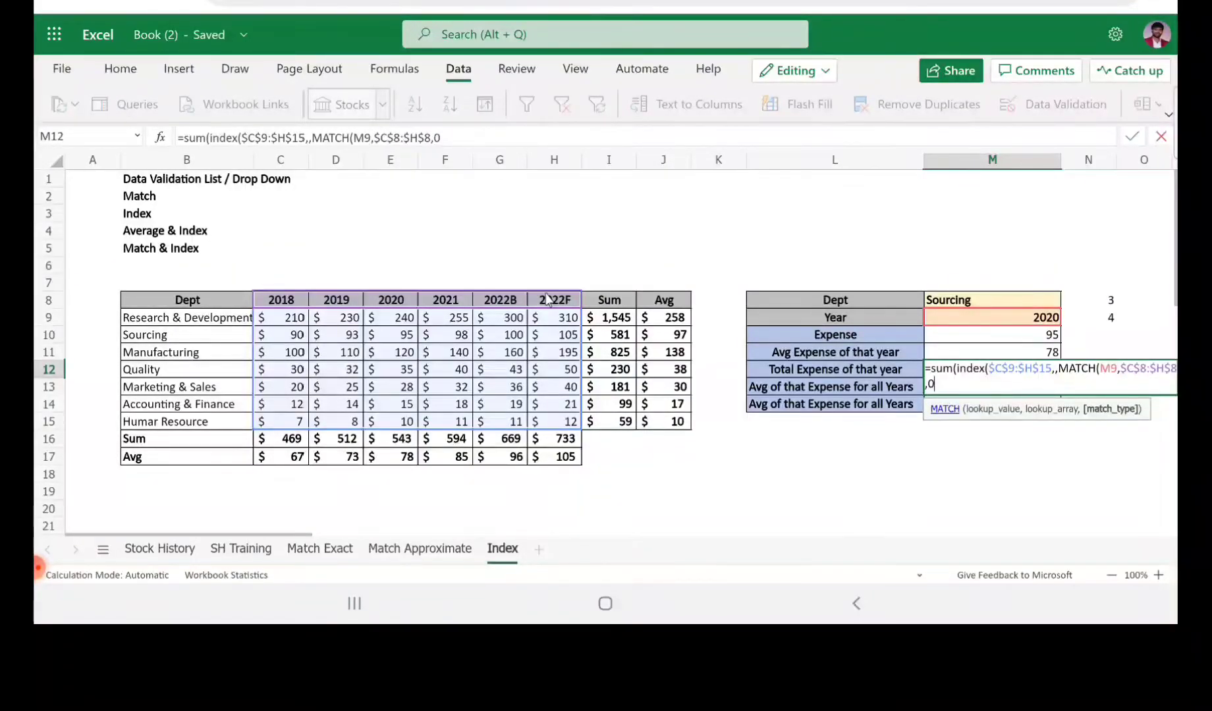
{"action": "type", "text": ")"}
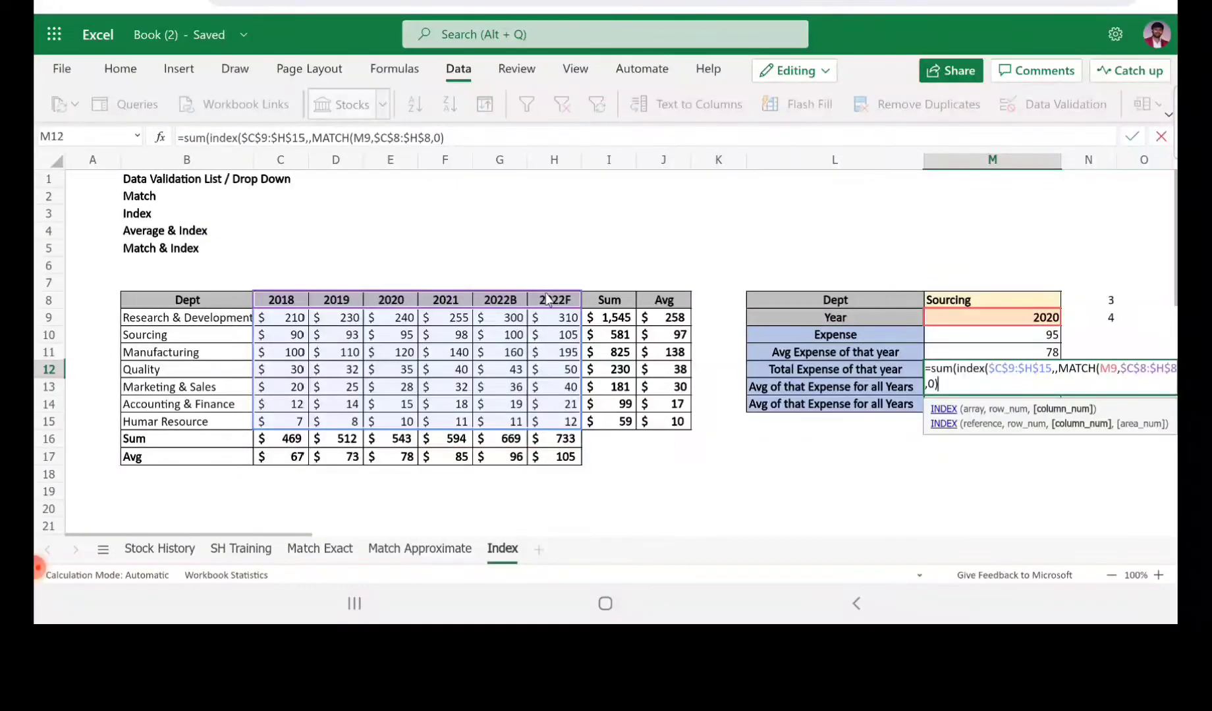
{"action": "type", "text": ")"}
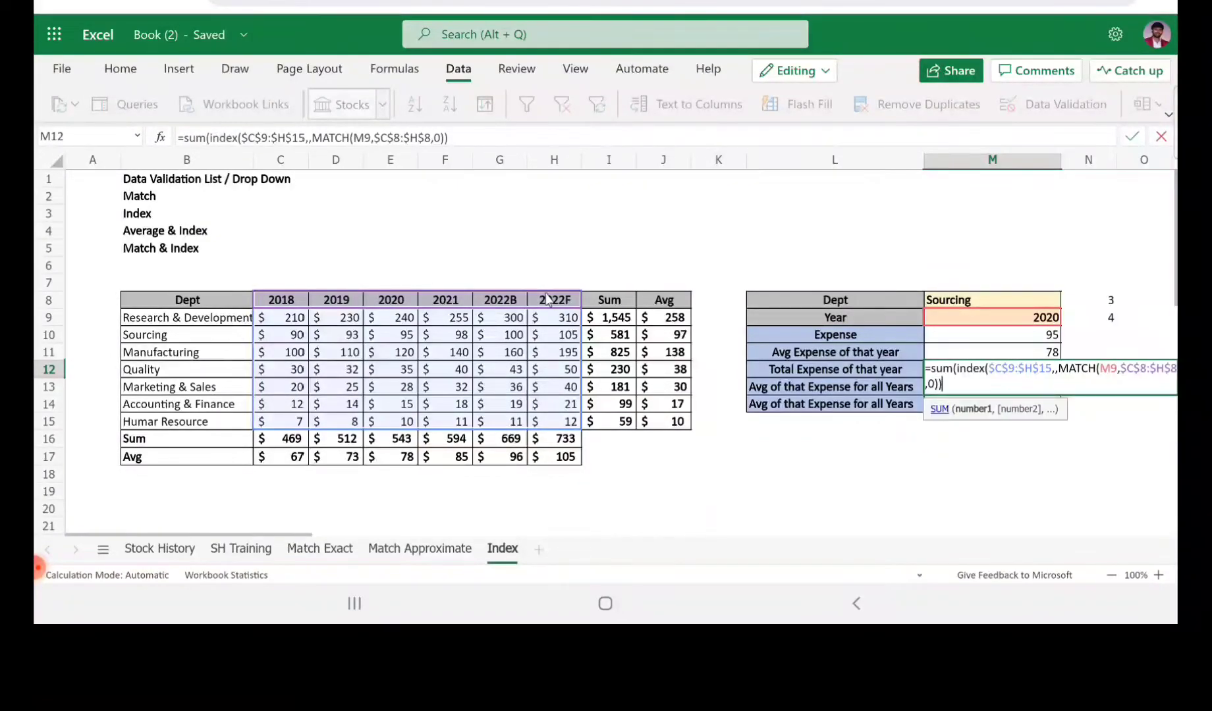
{"action": "type", "text": ")"}
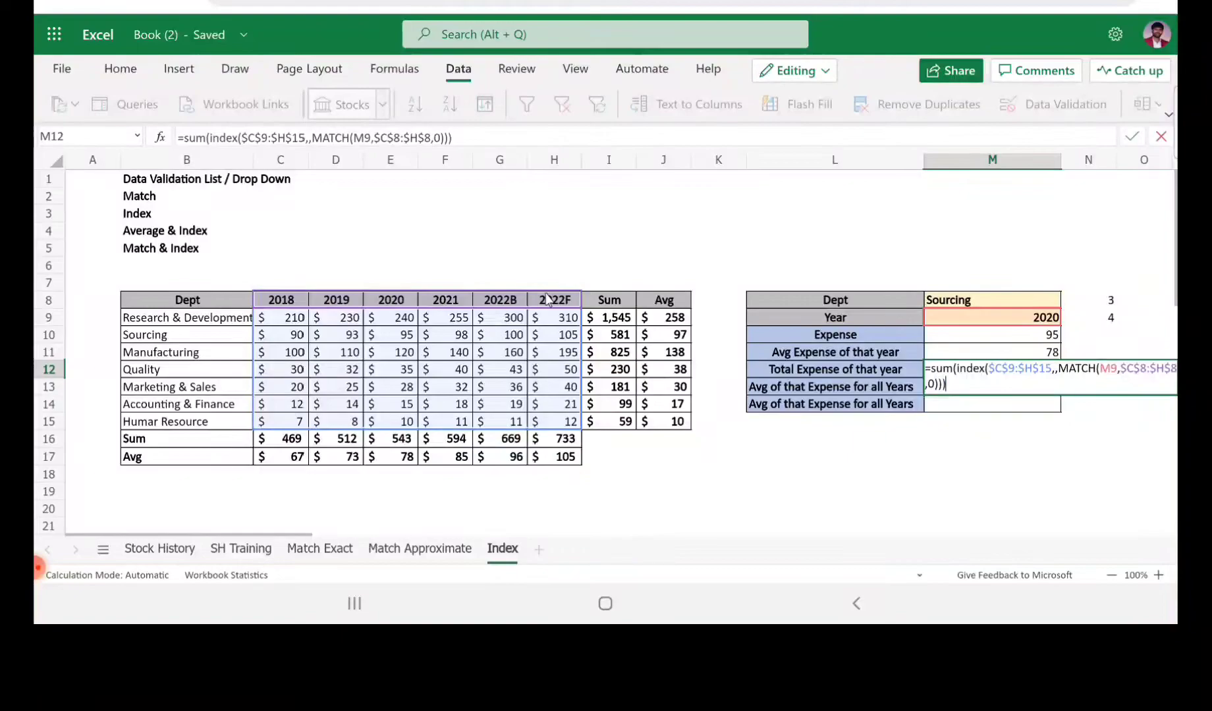
{"action": "key", "text": "ctrl+Return"}
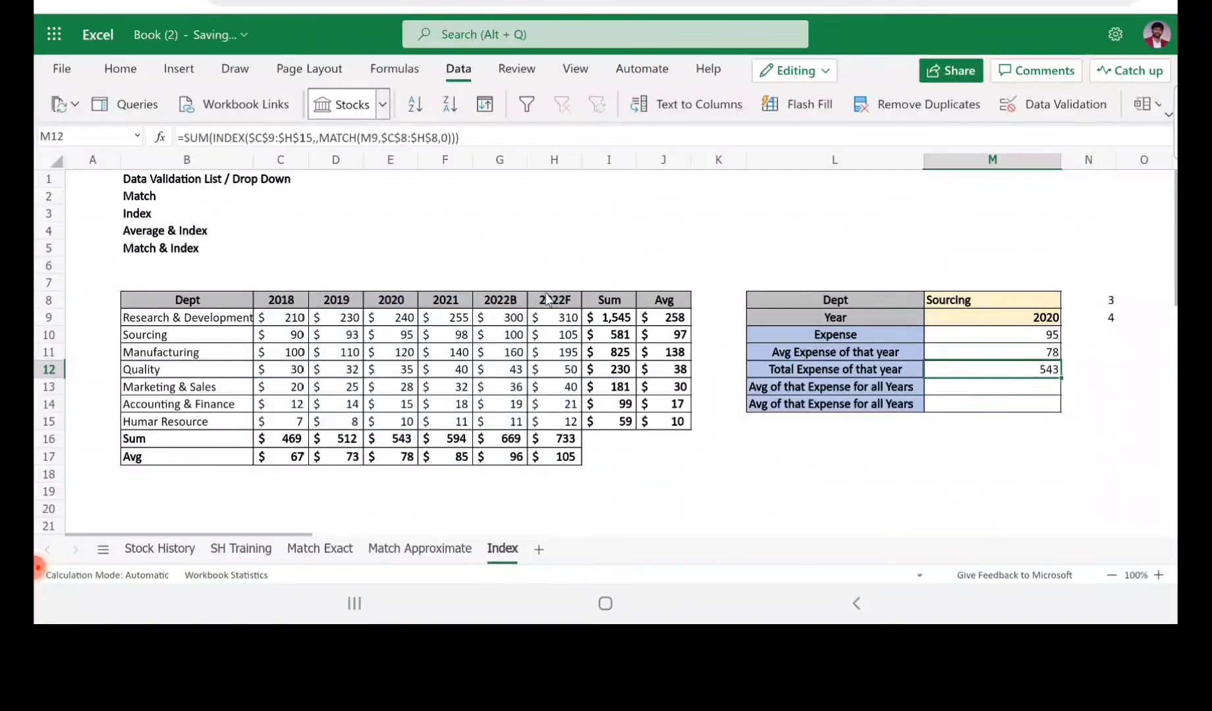
Compare the M12 total with the 2020 sum in E16 and review the yearly results and the Dept and Year selections.
{"action": "left_click", "coordinate": [396, 459]}
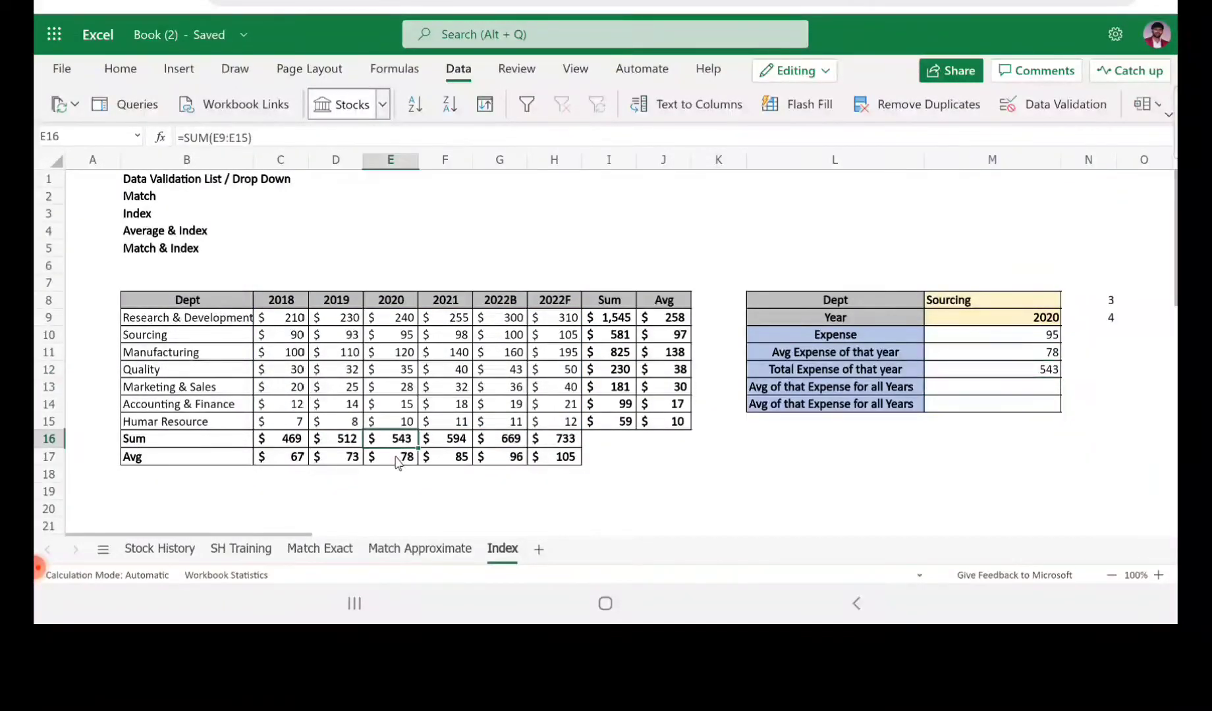
{"action": "left_click", "coordinate": [1001, 354]}
{"action": "left_click", "coordinate": [1001, 371]}
{"action": "left_click", "coordinate": [991, 321]}
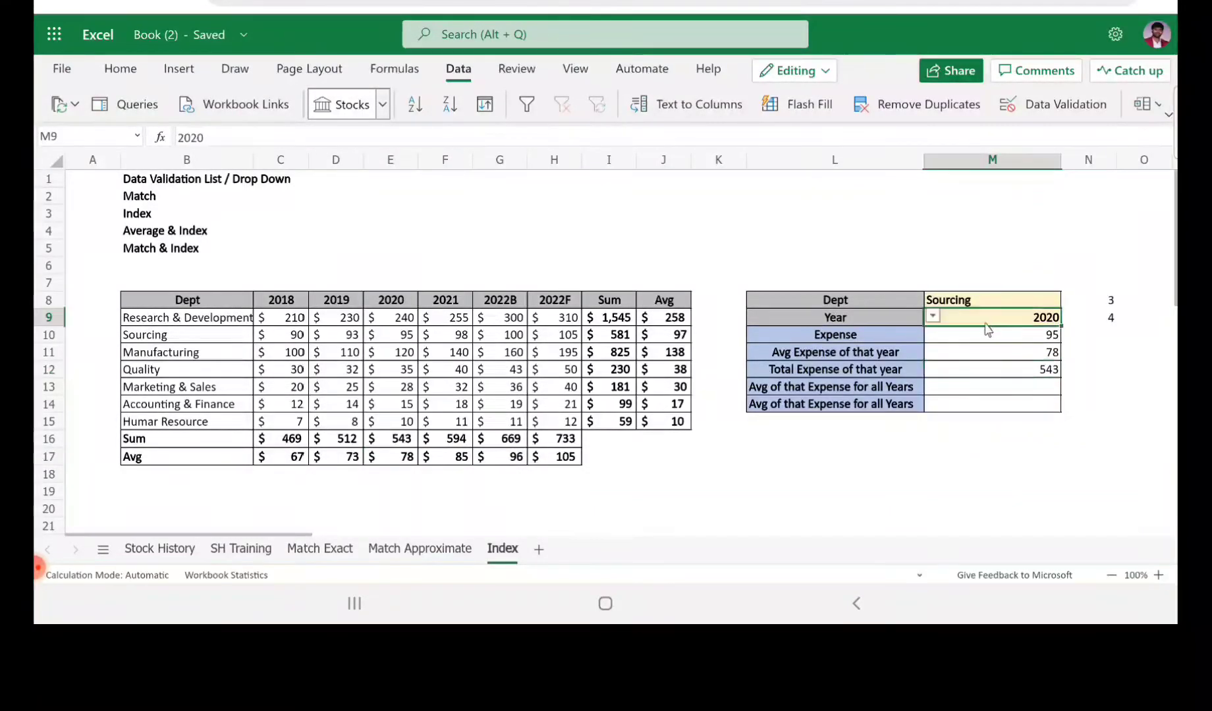
{"action": "left_click", "coordinate": [875, 358]}
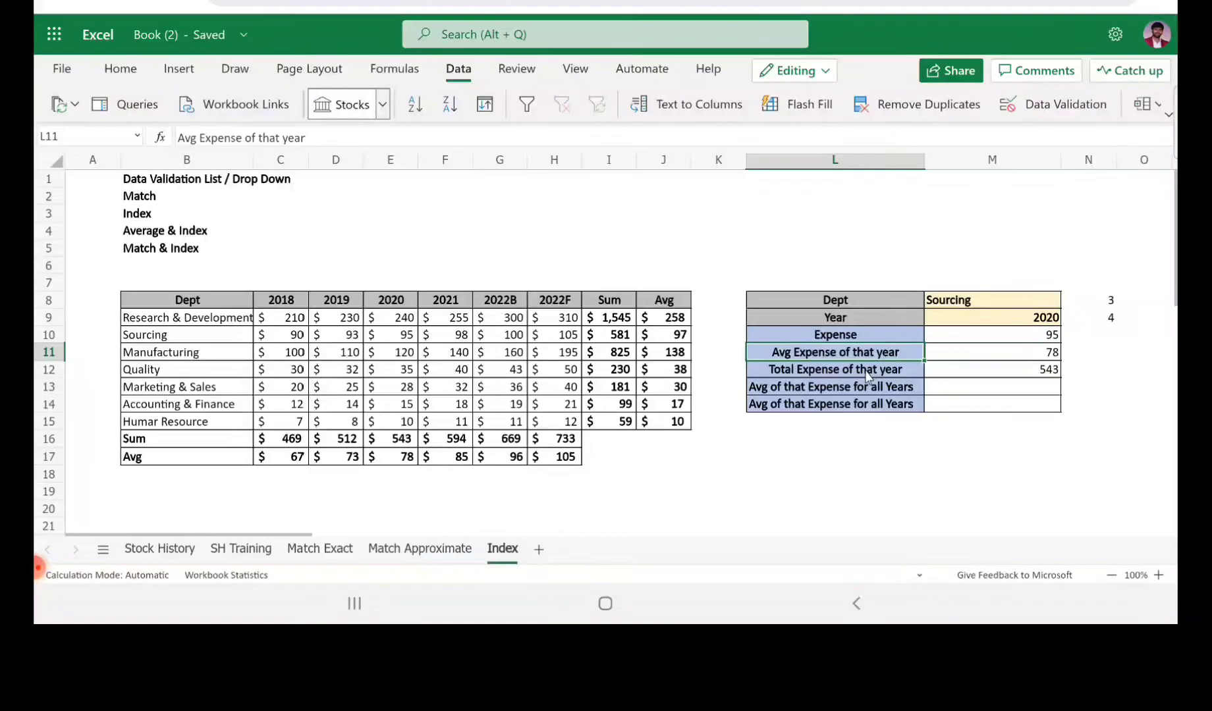
{"action": "left_click", "coordinate": [867, 375]}
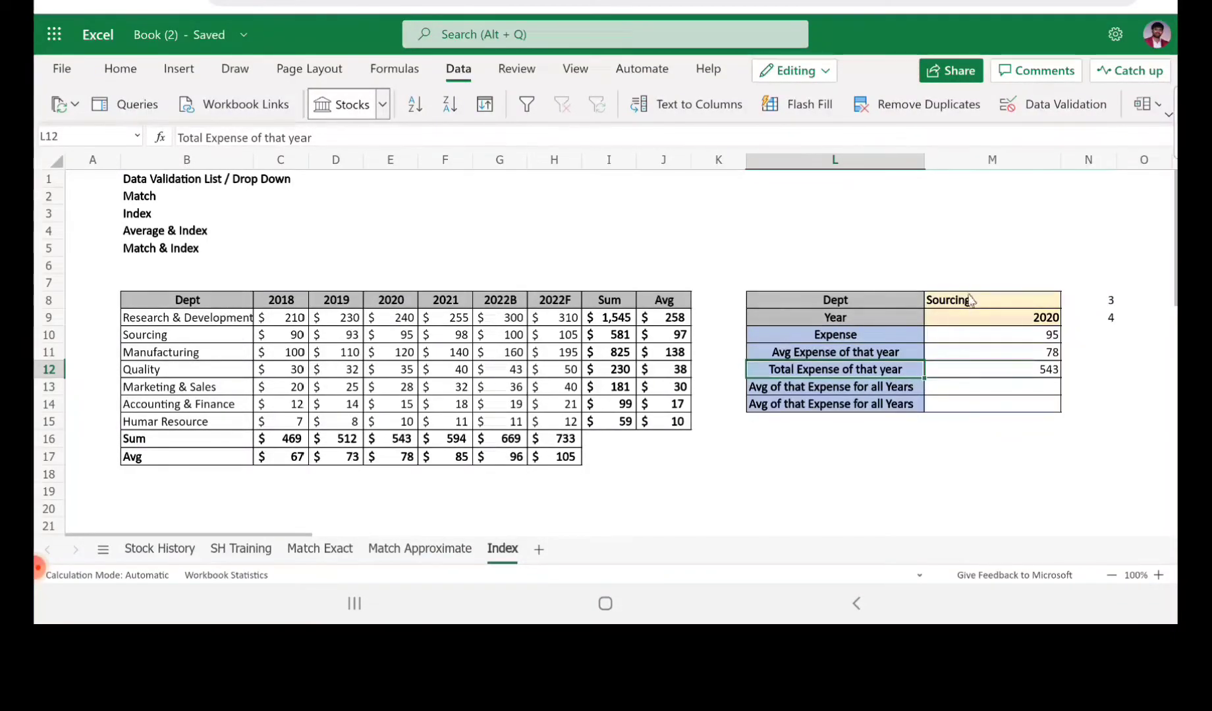
{"action": "left_click", "coordinate": [1000, 346]}
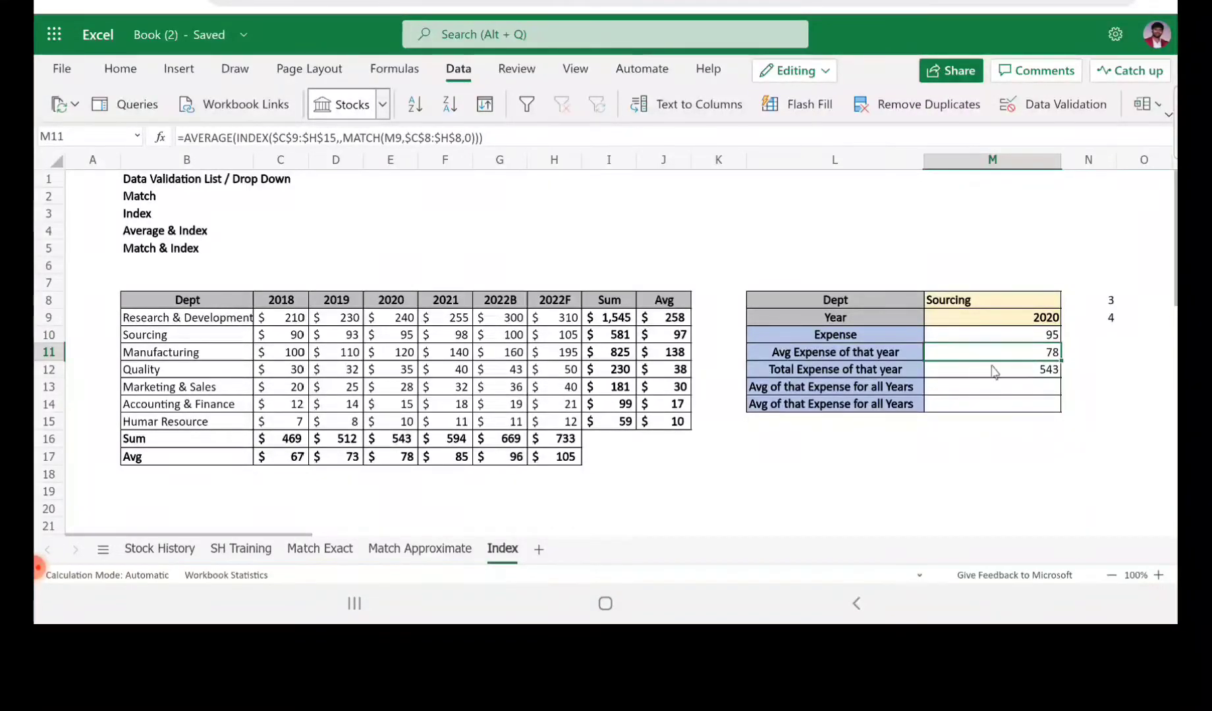
{"action": "left_click", "coordinate": [994, 393]}
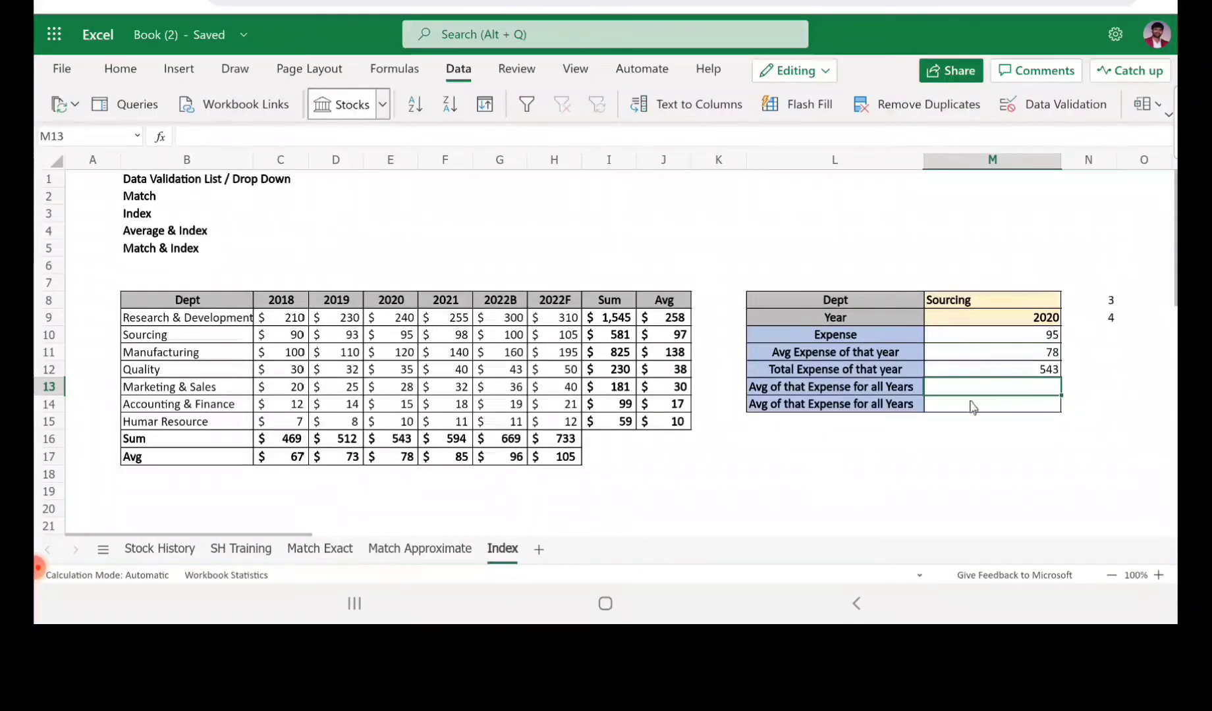
{"action": "left_click", "coordinate": [1010, 319]}
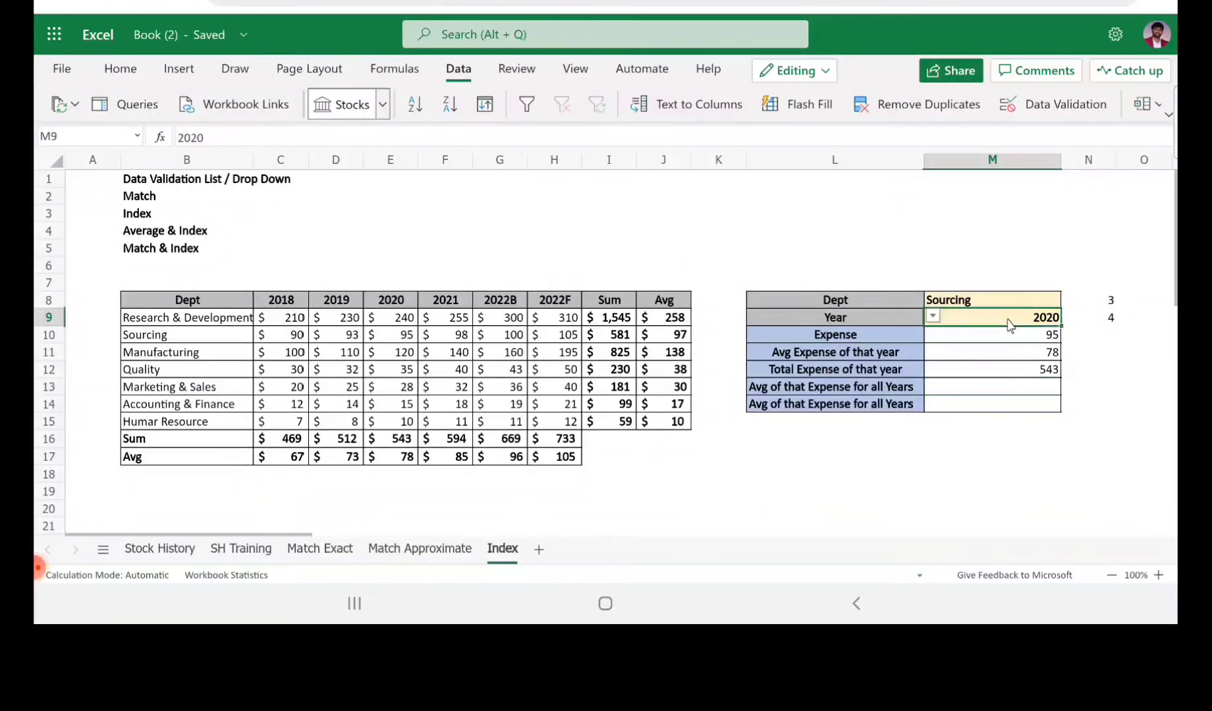
{"action": "left_click", "coordinate": [1010, 304]}
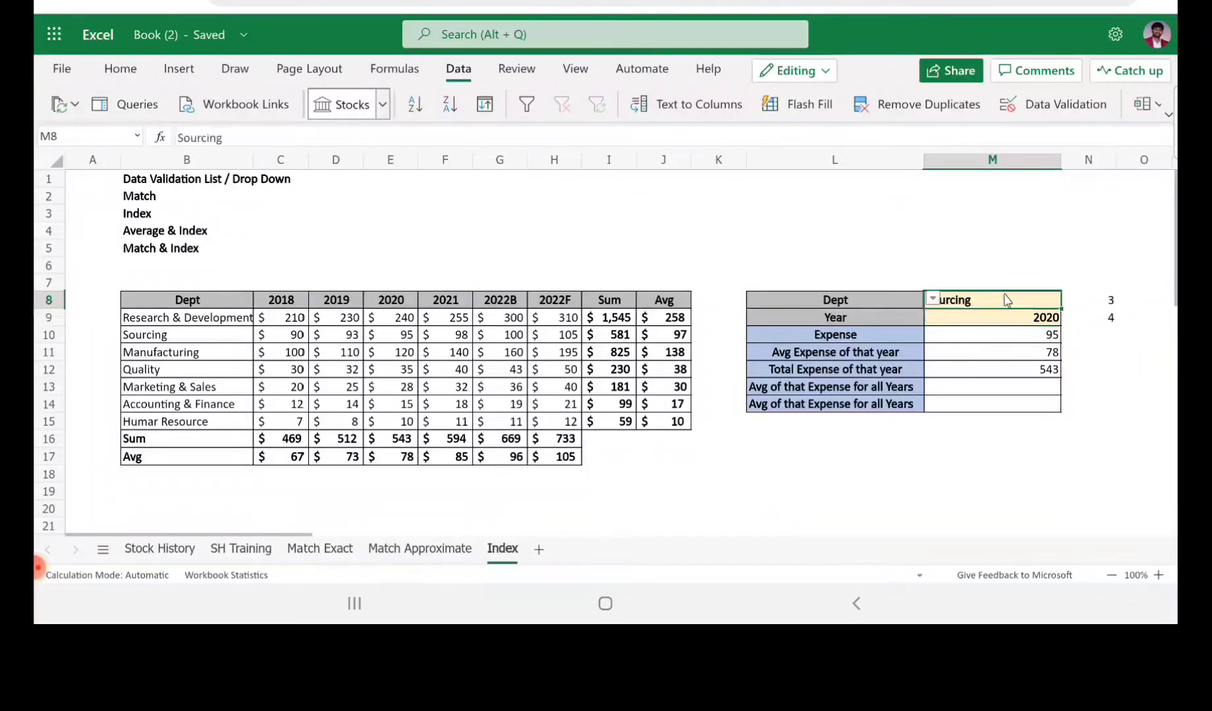
Begin the all-years average formula in M13 with AVERAGE around INDEX, using the absolute range $C$9:$H$15 as the array.
{"action": "left_click", "coordinate": [998, 389]}
{"action": "type", "text": "=average"}
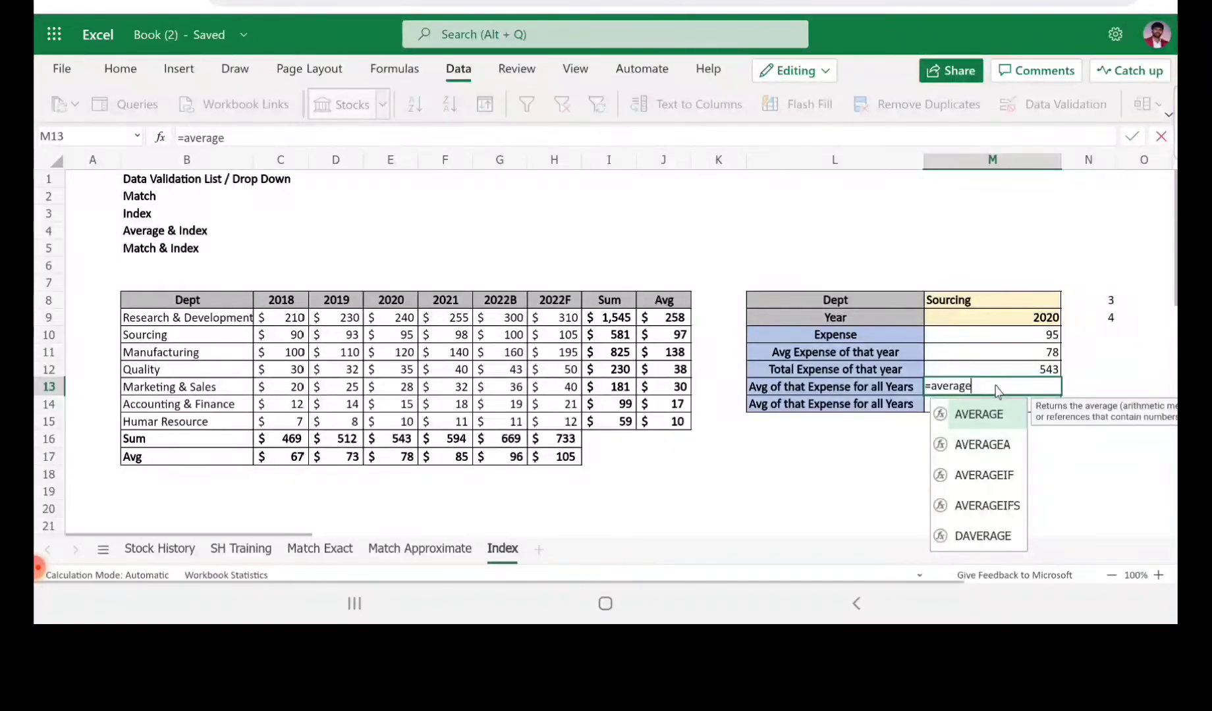
{"action": "type", "text": "("}
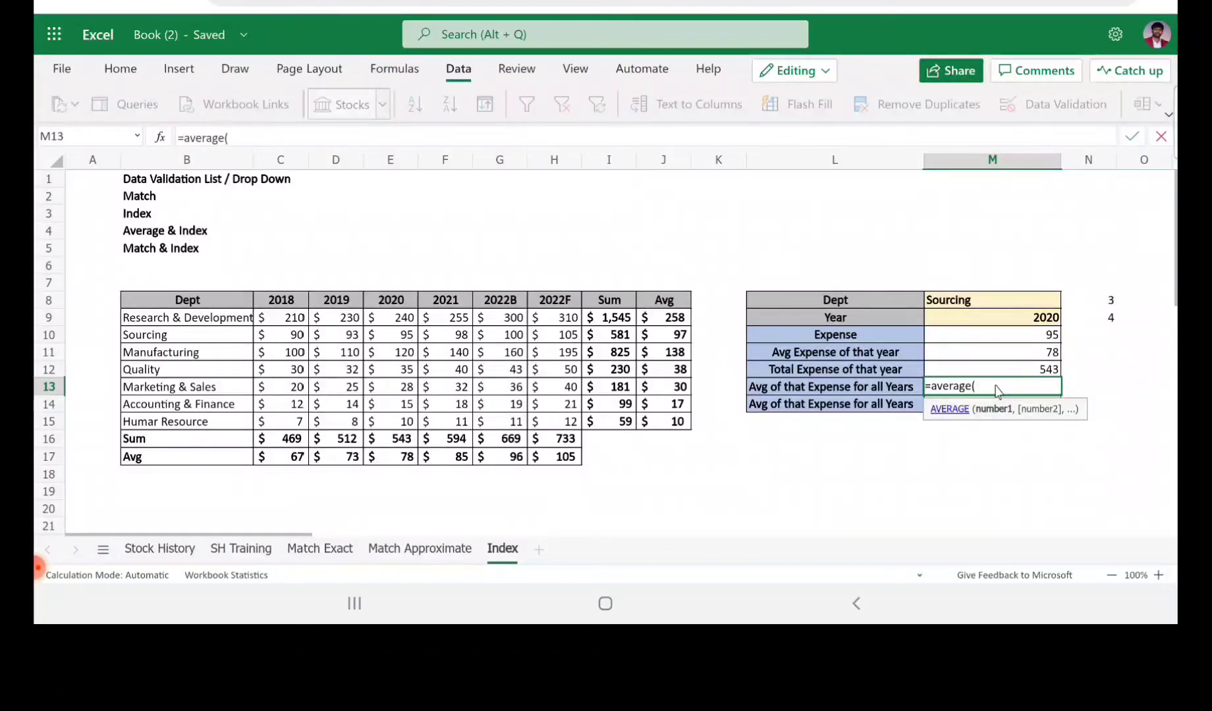
{"action": "type", "text": "index"}
{"action": "key", "text": "Tab"}
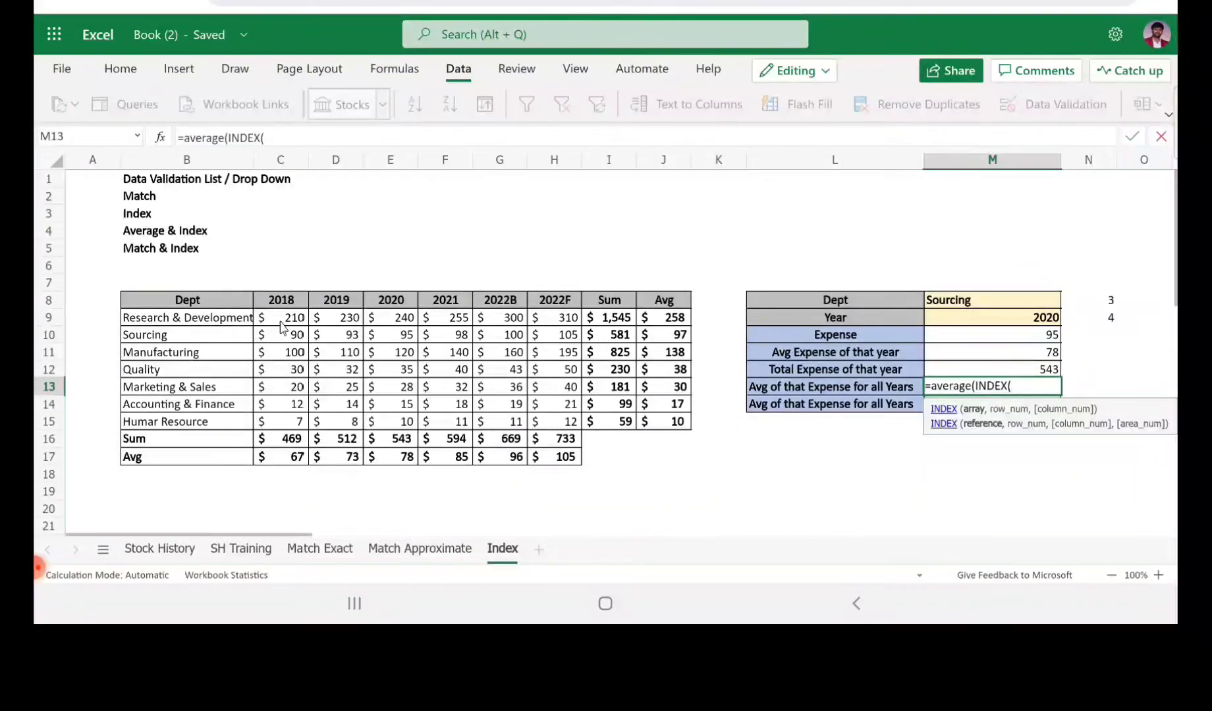
{"action": "left_click_drag", "start_coordinate": [287, 323], "coordinate": [545, 428]}
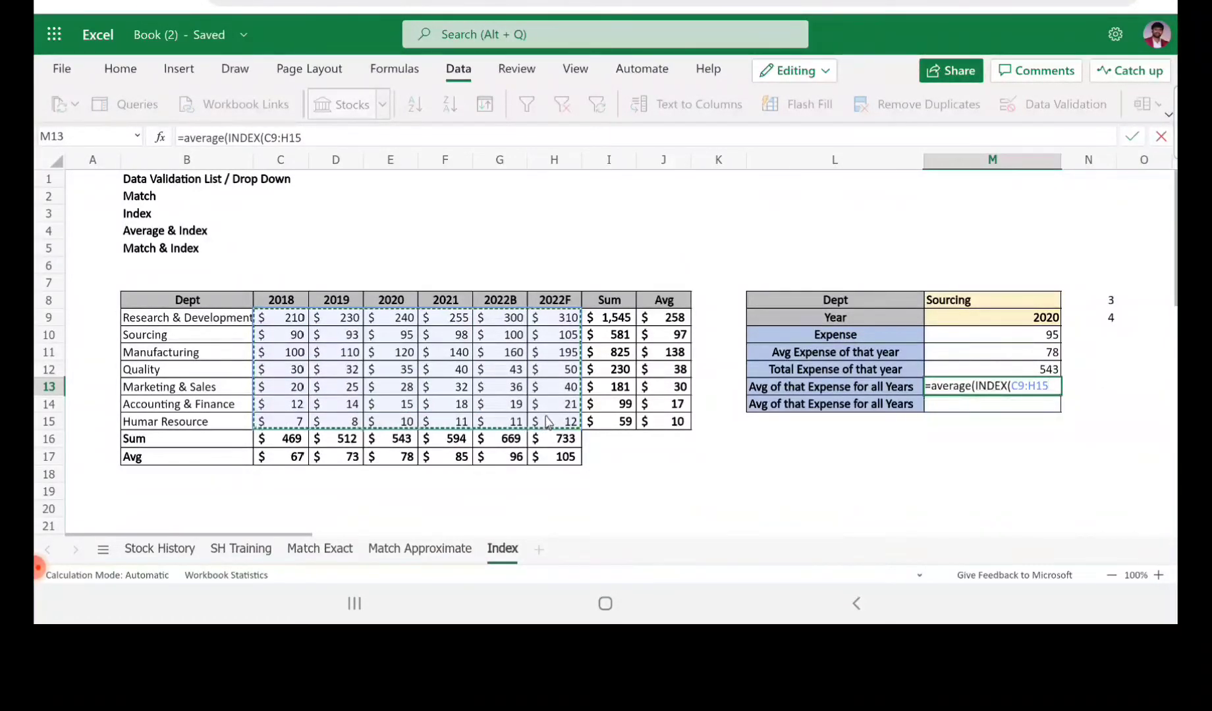
{"action": "key", "text": "F4"}
Add MATCH as the INDEX row number in M13, looking up the department in M8 within the absolute range $B$9:$B$15.
{"action": "type", "text": ",mt"}
{"action": "key", "text": "BackSpace"}
{"action": "type", "text": "at"}
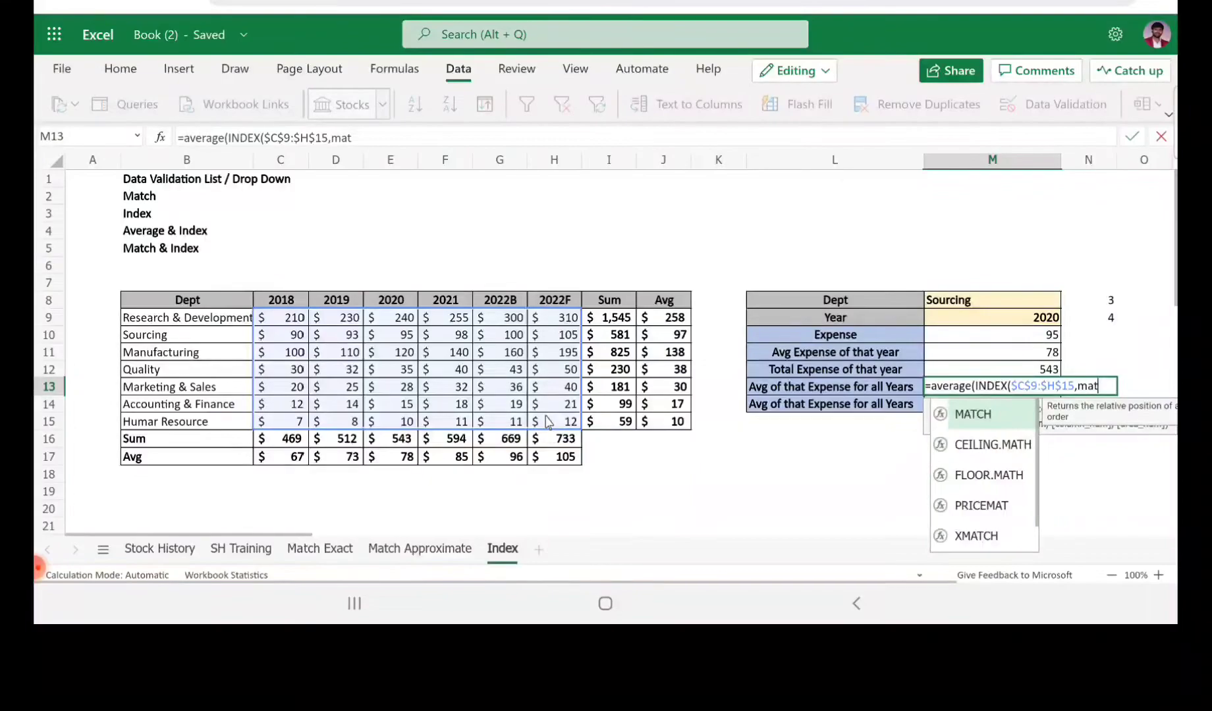
{"action": "key", "text": "Tab"}
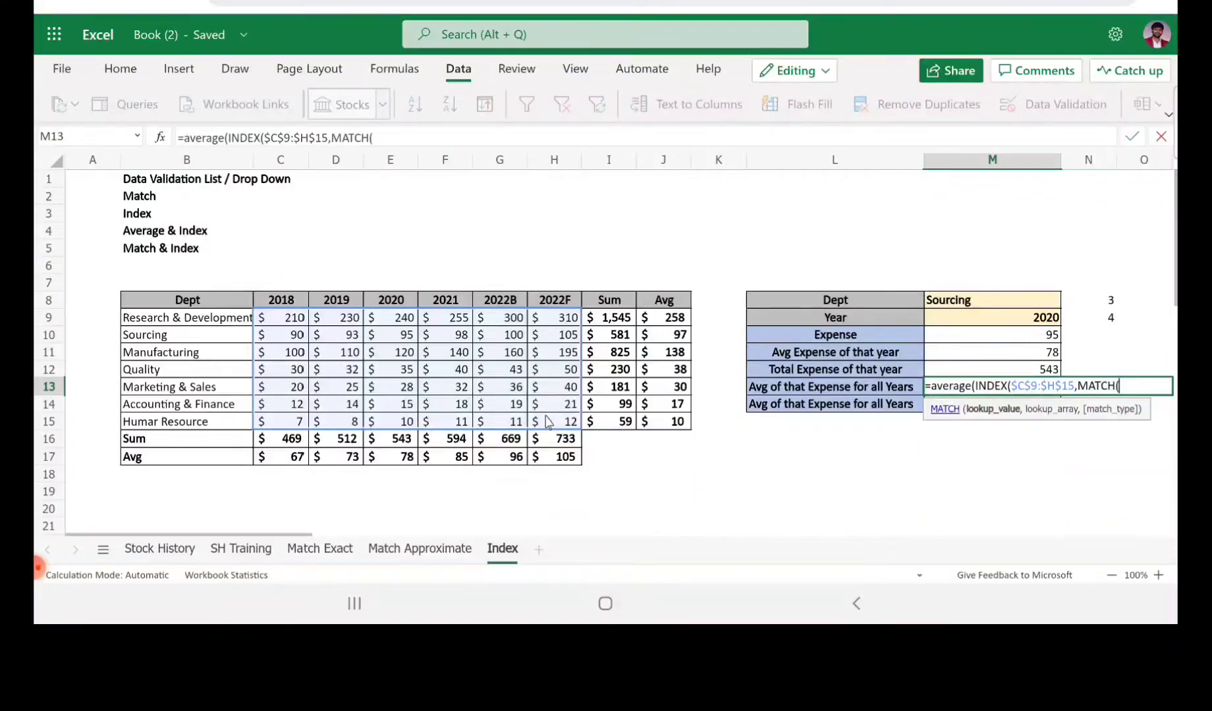
{"action": "left_click", "coordinate": [977, 300]}
{"action": "type", "text": ","}
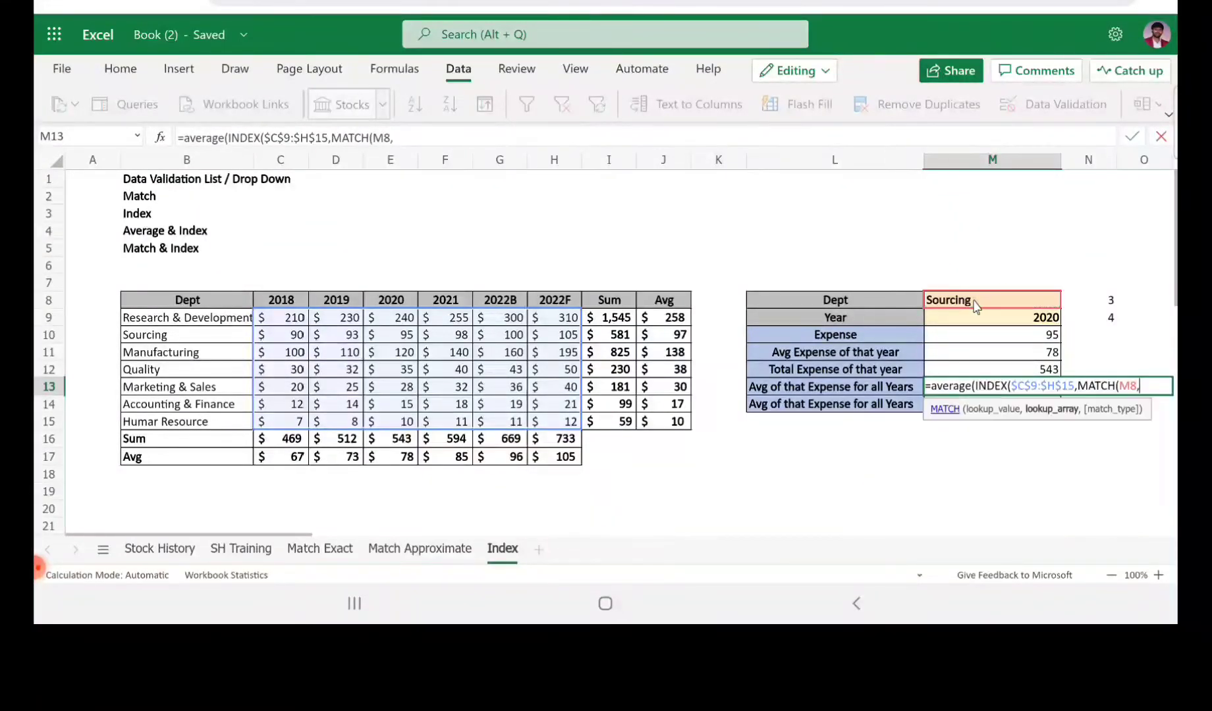
{"action": "left_click_drag", "start_coordinate": [191, 323], "coordinate": [186, 422]}
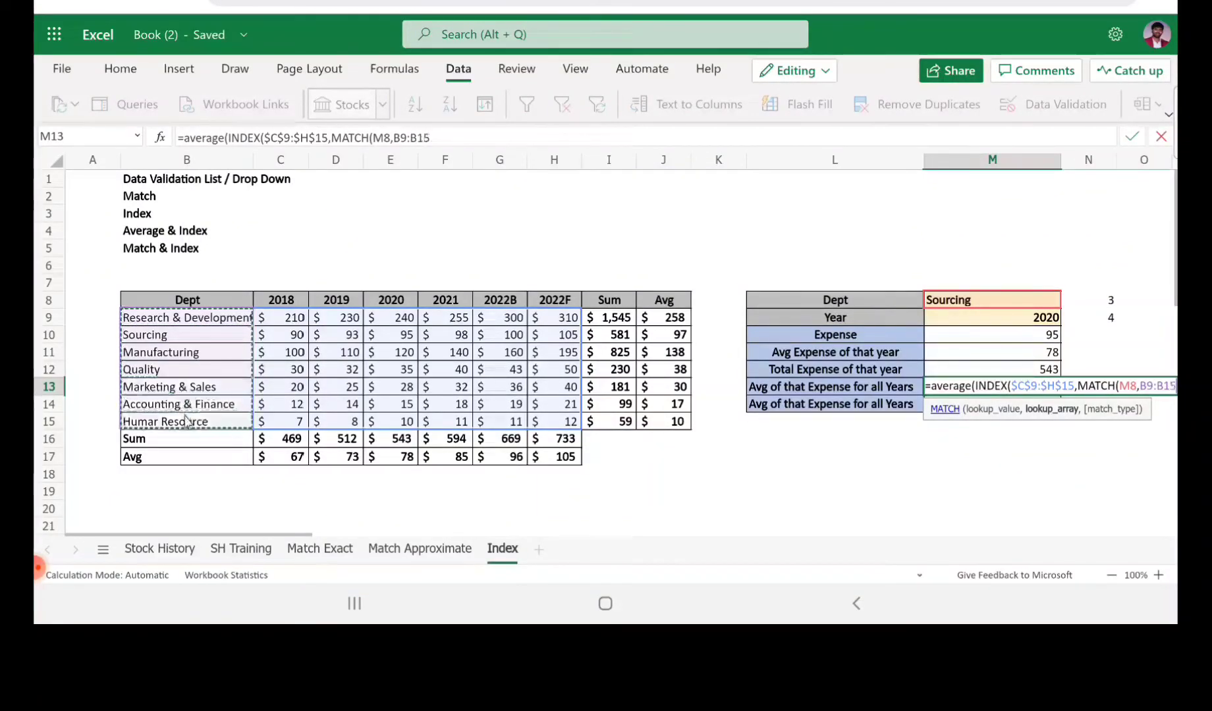
{"action": "key", "text": "F4"}
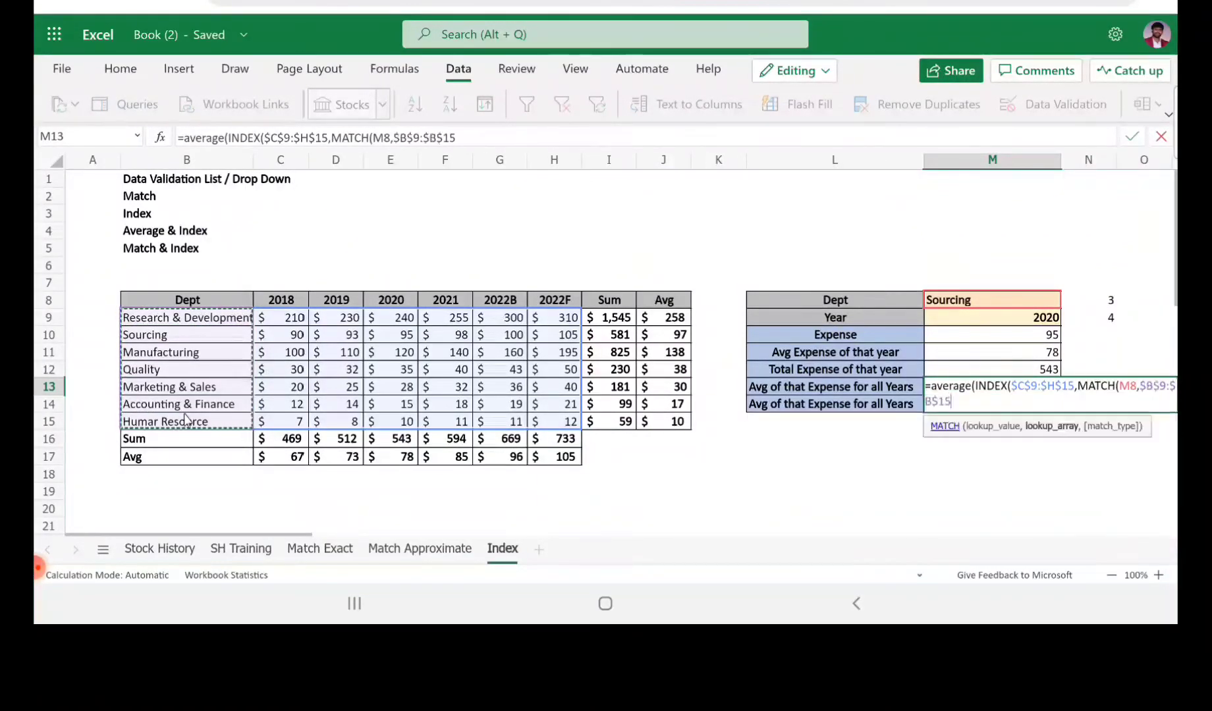
Finish the M13 average formula with exact match type 0, an empty INDEX column number and all parentheses closed, and enter it.
{"action": "type", "text": ",0"}
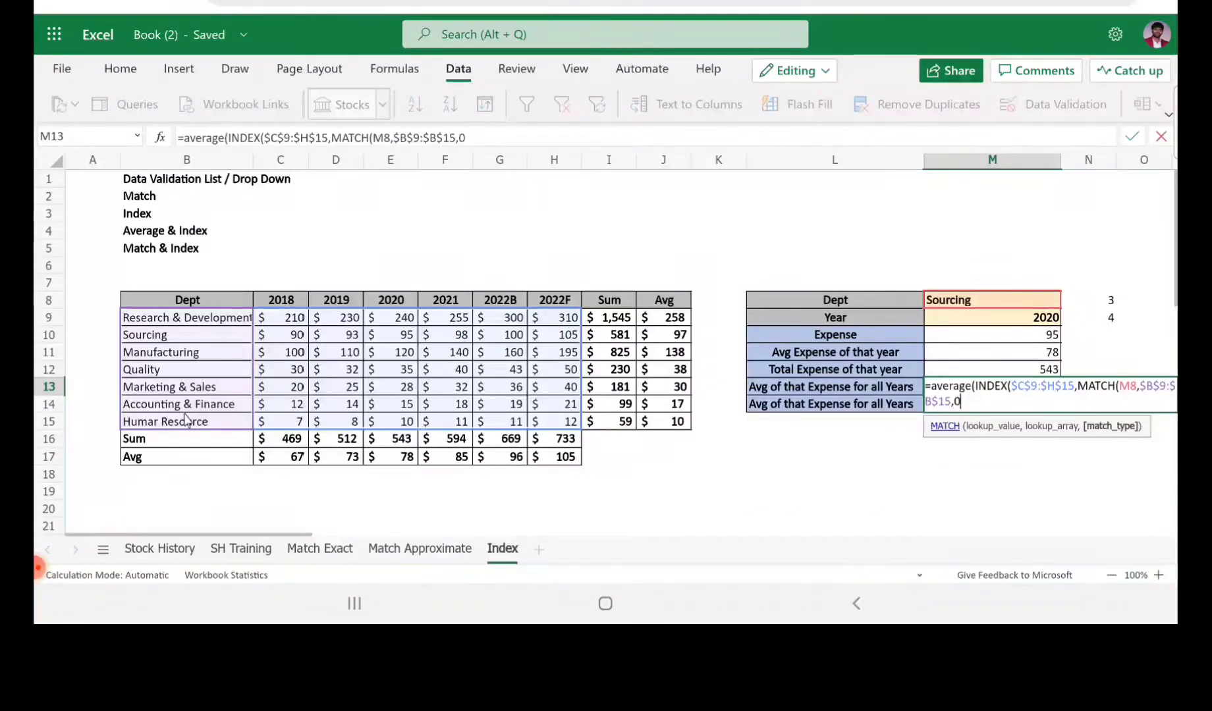
{"action": "type", "text": "),"}
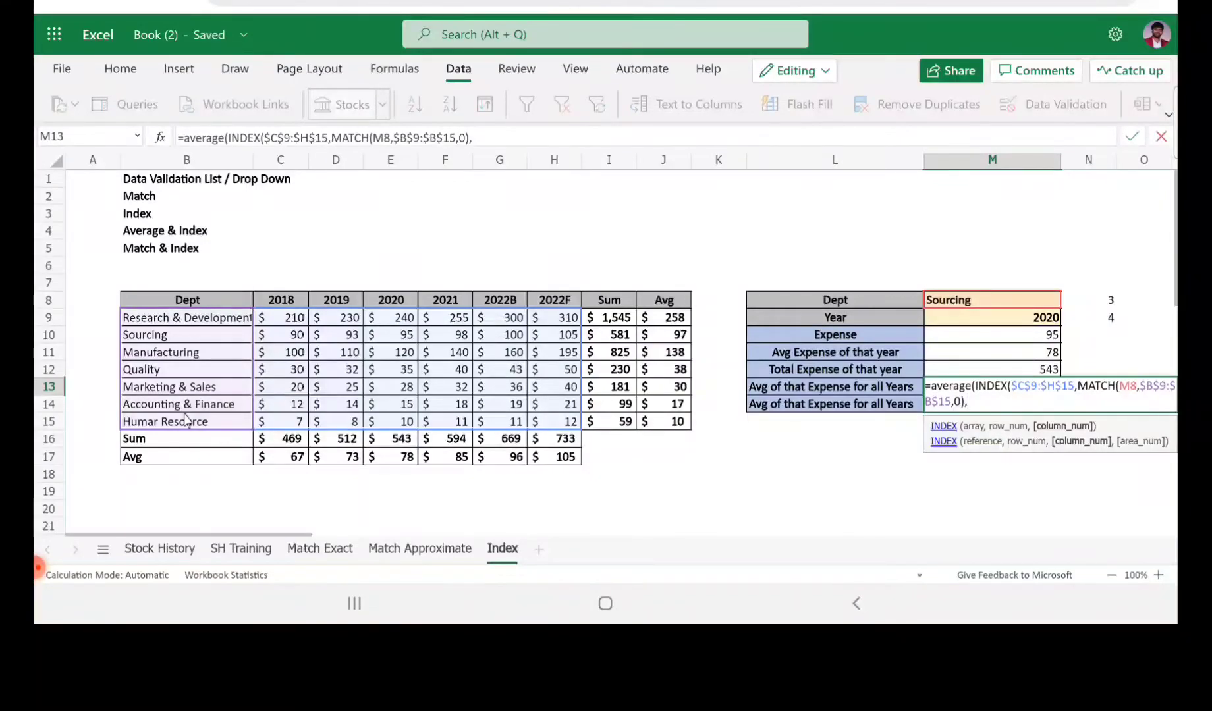
{"action": "type", "text": ")"}
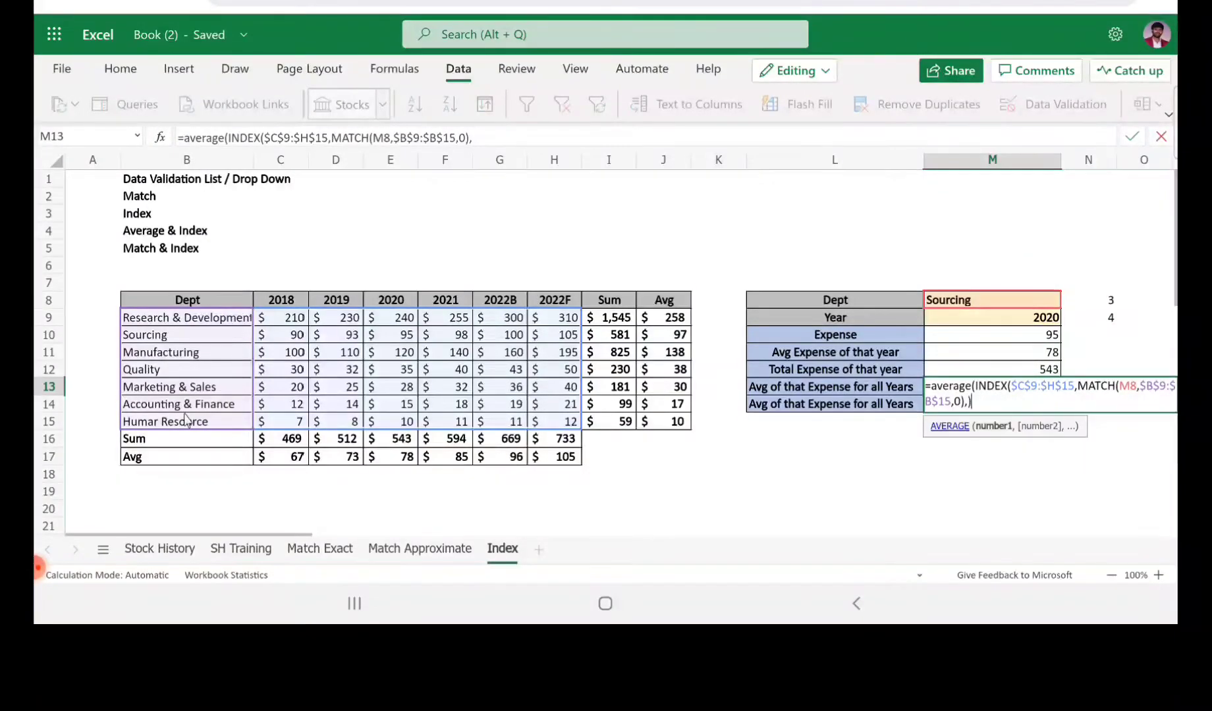
{"action": "type", "text": ")"}
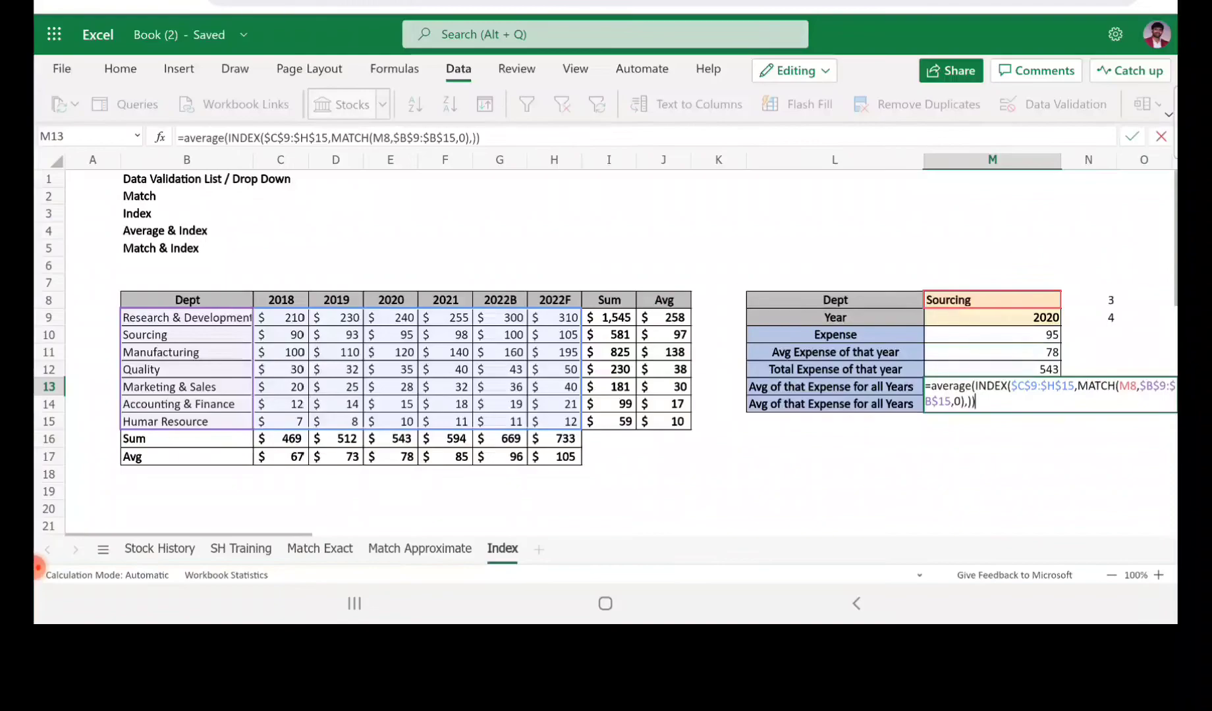
{"action": "key", "text": "Return"}
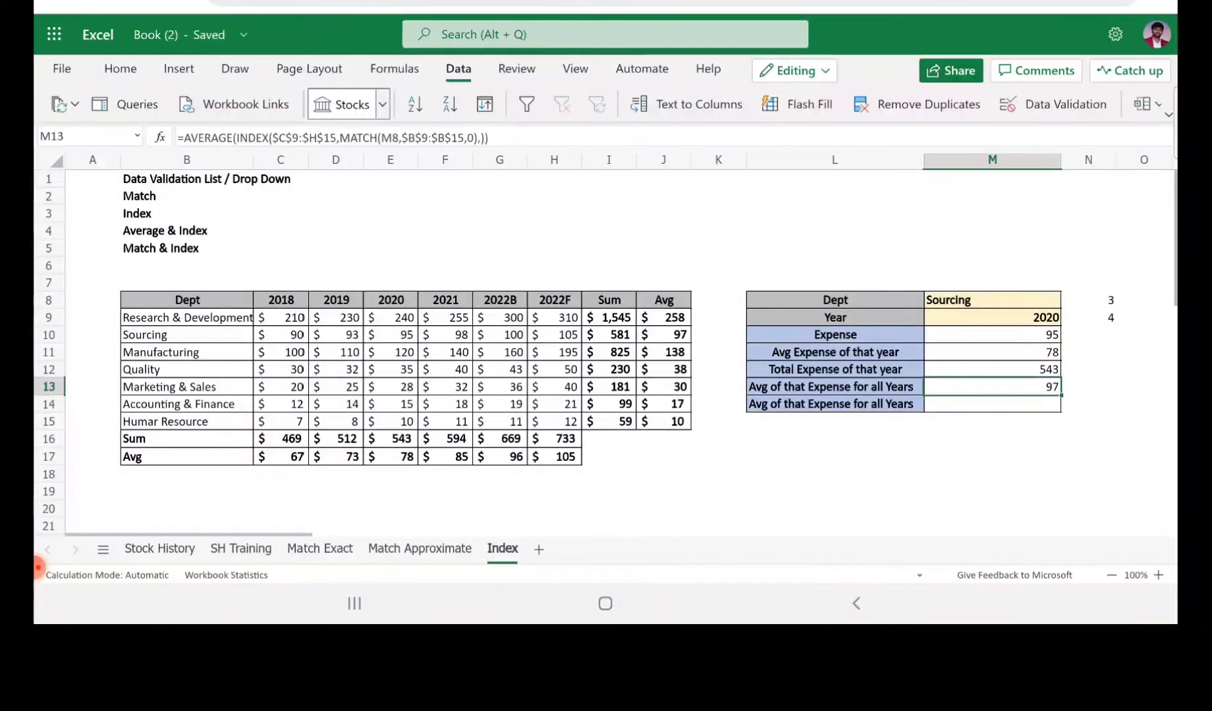
Compare the M13 all-years average for the department selected in M8 with the Sourcing average in J10.
{"action": "left_click", "coordinate": [977, 303]}
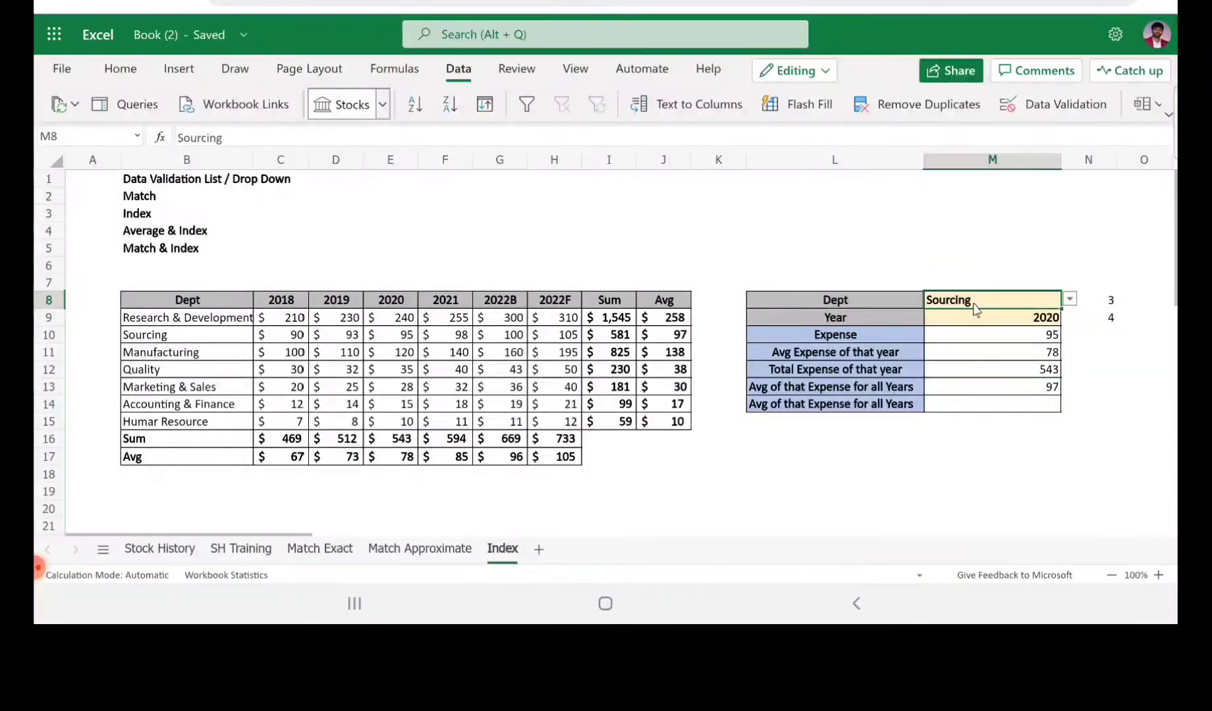
{"action": "left_click", "coordinate": [984, 388]}
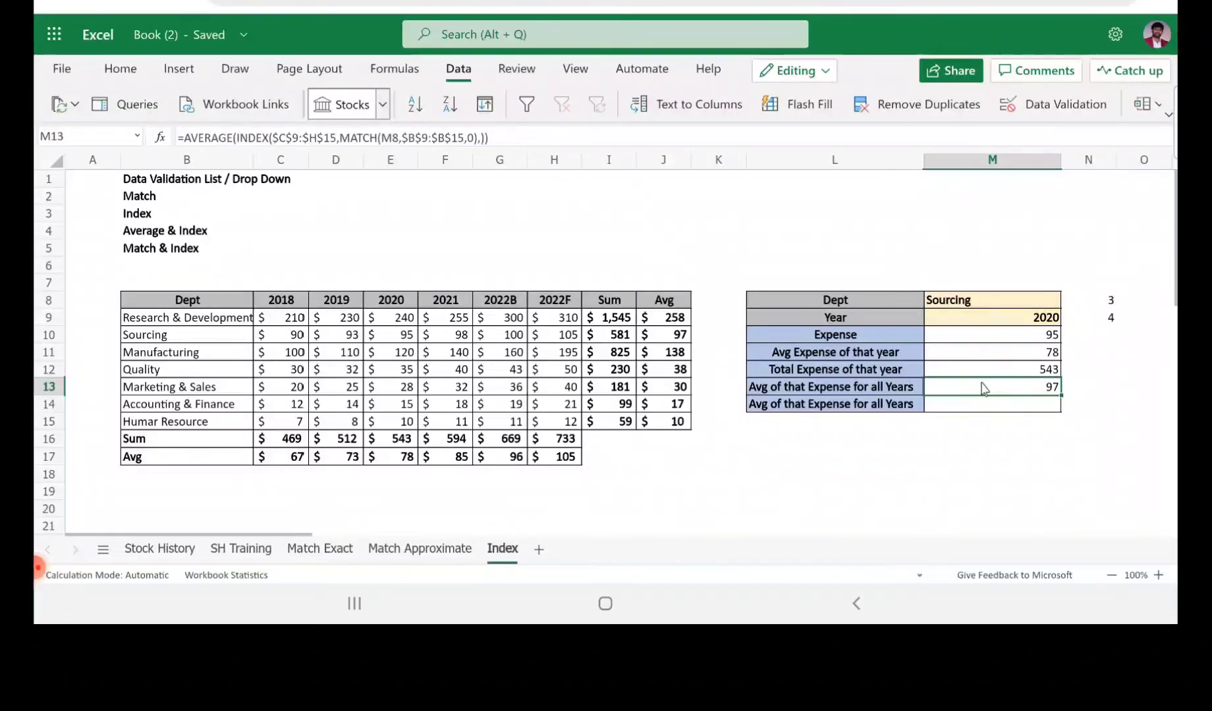
{"action": "left_click", "coordinate": [671, 338]}
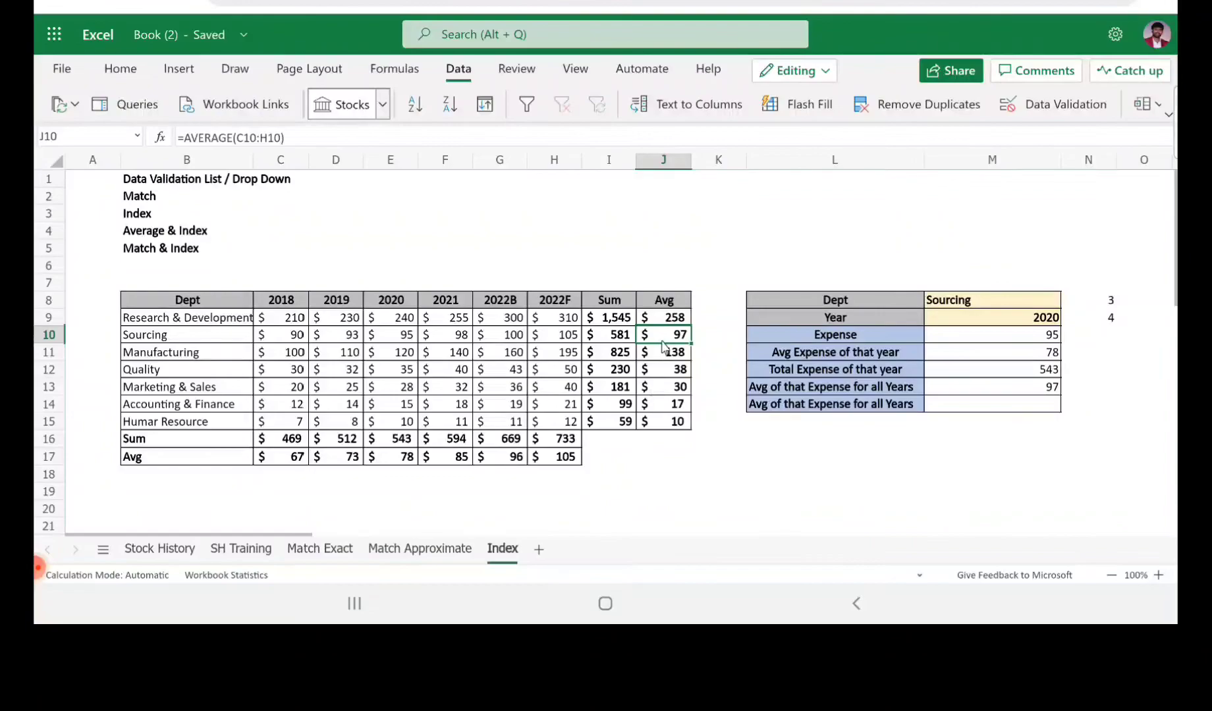
Copy the full AVERAGE formula text from M13 and paste it unchanged into M14.
{"action": "left_click", "coordinate": [995, 391]}
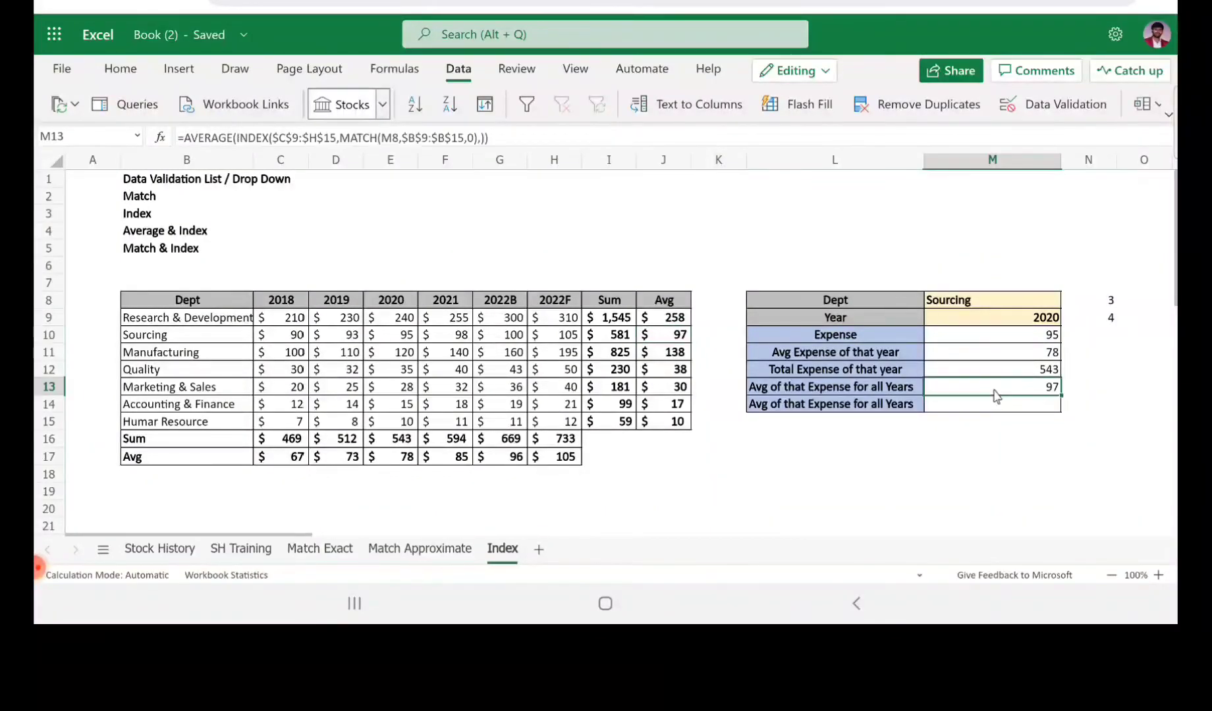
{"action": "left_click_drag", "start_coordinate": [512, 138], "coordinate": [164, 117]}
{"action": "key", "text": "ctrl+c"}
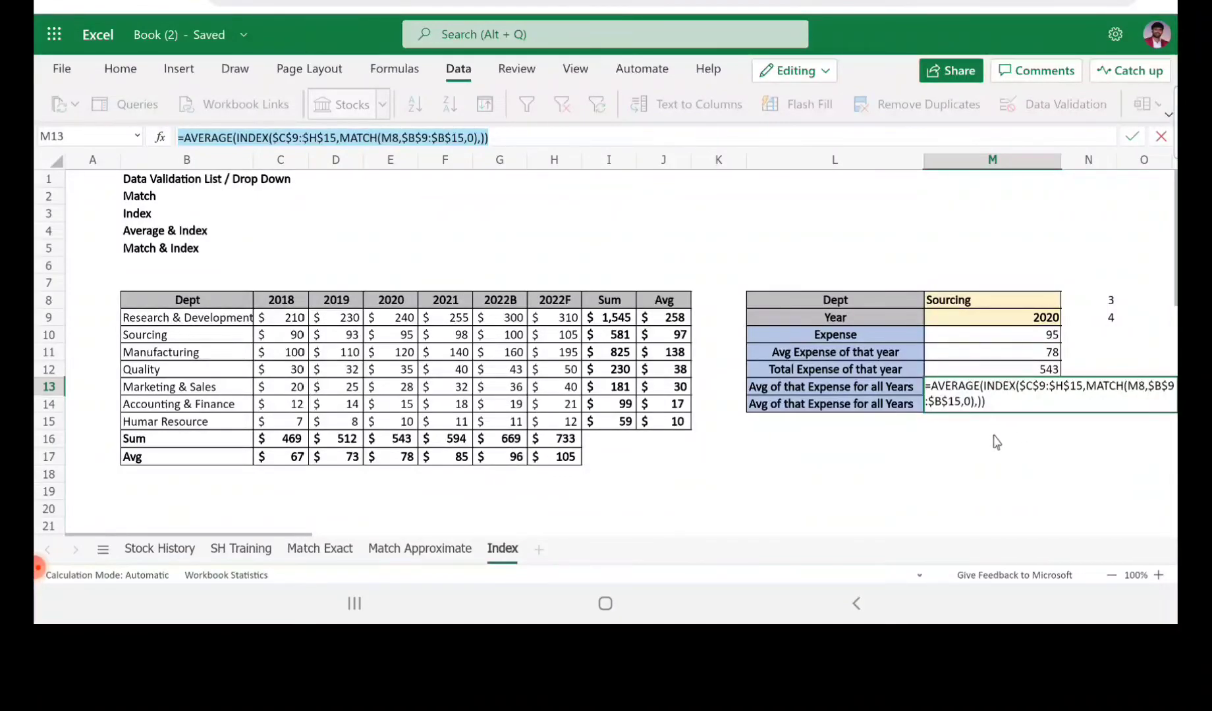
{"action": "key", "text": "Return"}
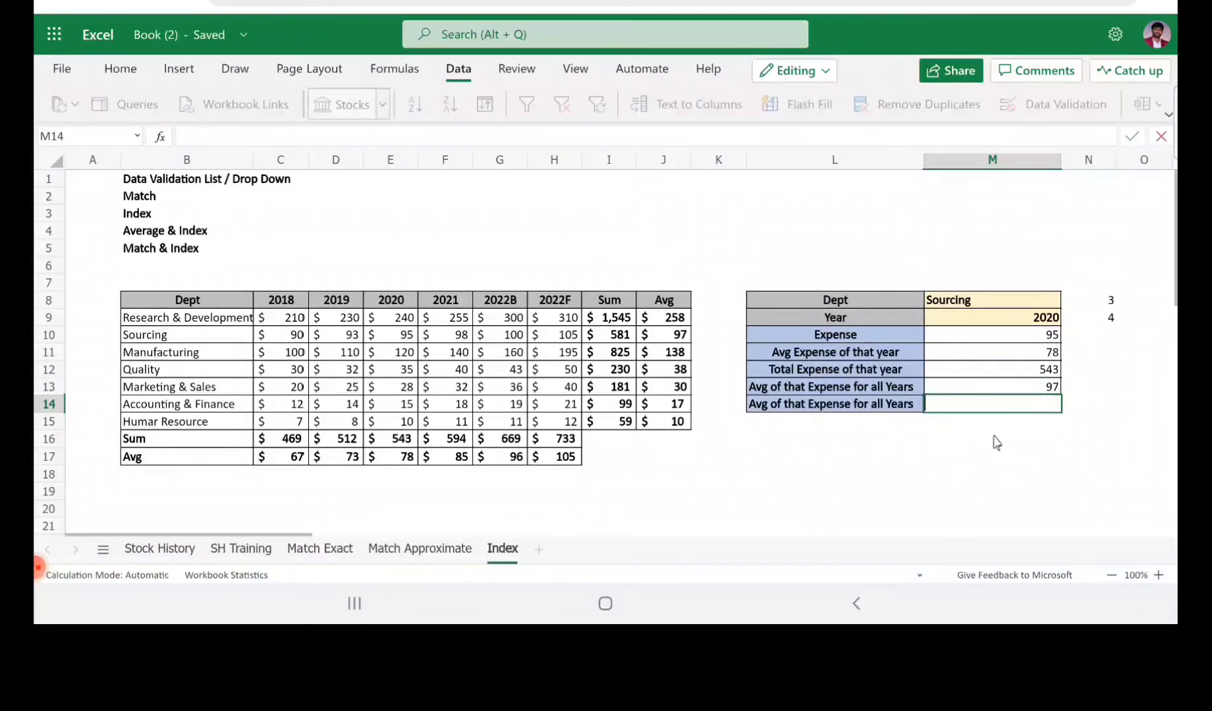
{"action": "key", "text": "ctrl+v"}
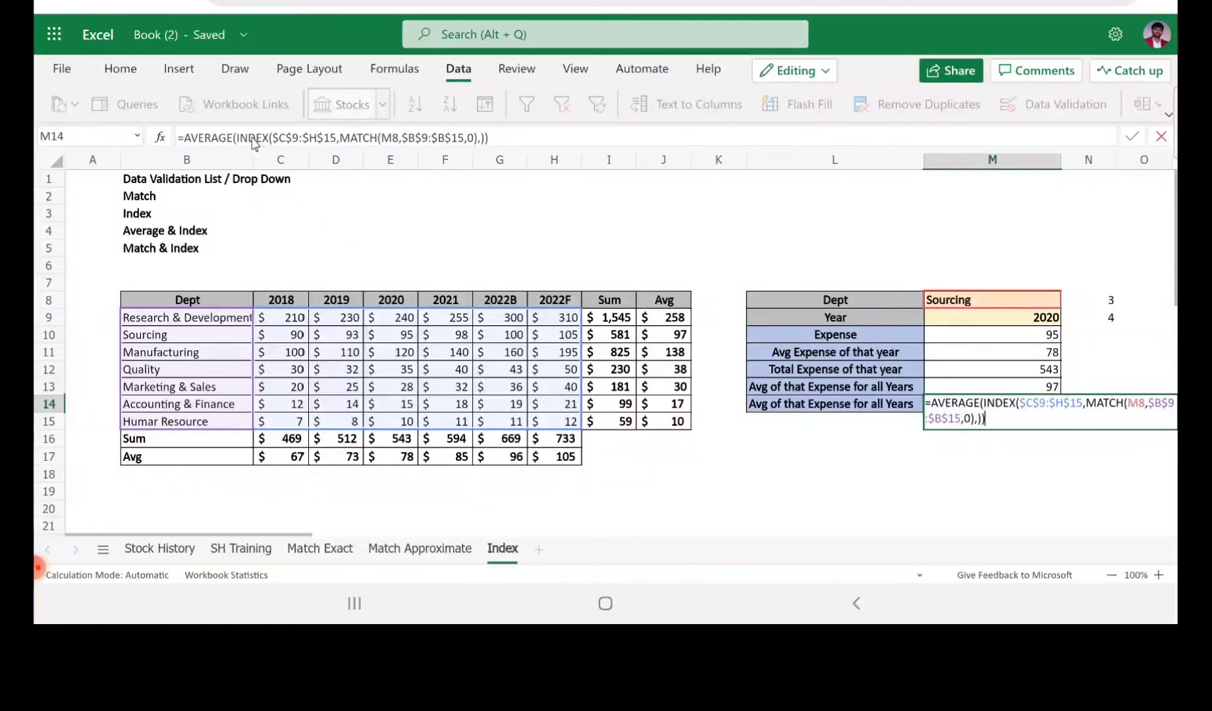
Replace AVERAGE with SUM in the M14 formula, keeping the INDEX and MATCH arguments, and enter it.
{"action": "left_click", "coordinate": [228, 138]}
{"action": "key", "text": "BackSpace"}
{"action": "key", "text": "BackSpace"}
{"action": "key", "text": "BackSpace"}
{"action": "key", "text": "BackSpace"}
{"action": "key", "text": "BackSpace"}
{"action": "key", "text": "BackSpace"}
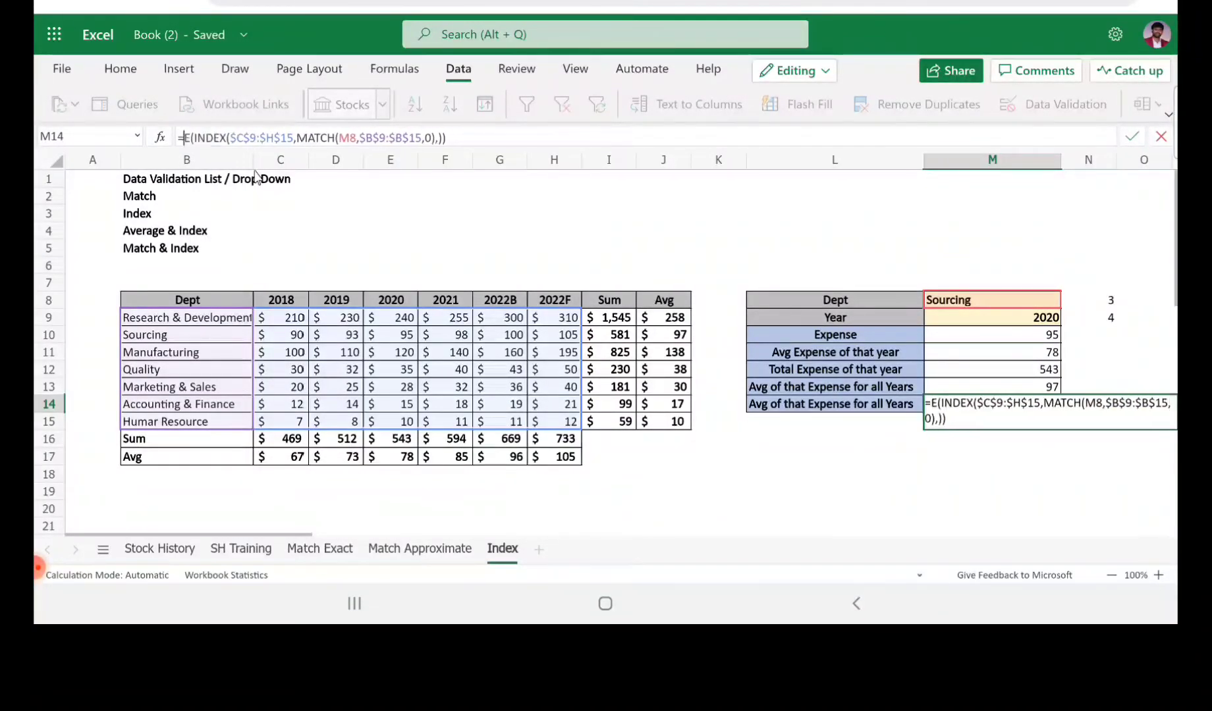
{"action": "key", "text": "Delete"}
{"action": "type", "text": "sum"}
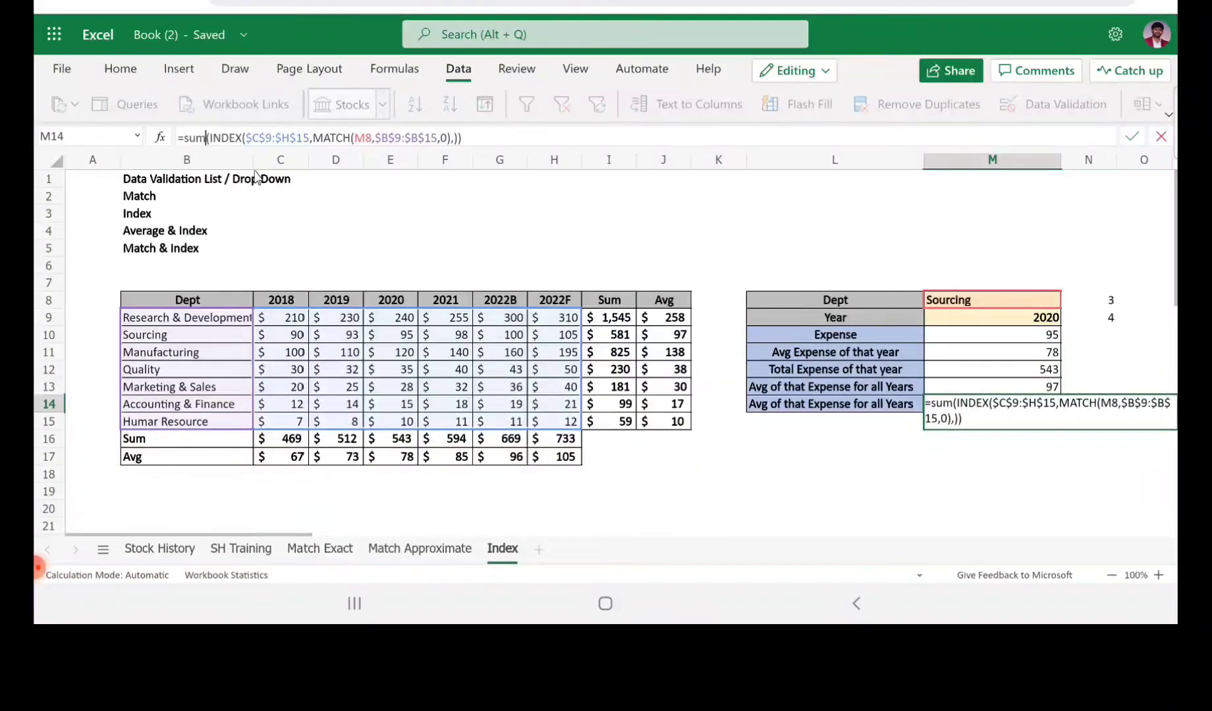
{"action": "key", "text": "Return"}
{"action": "key", "text": "Up"}
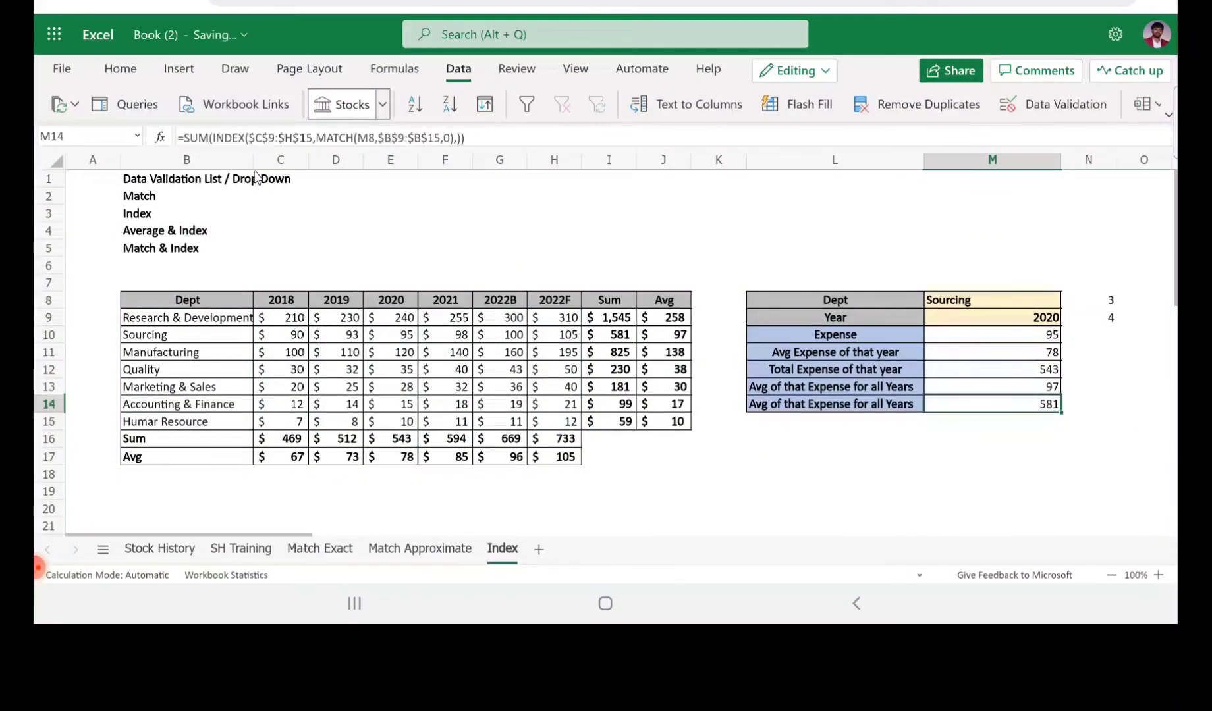
Compare the M14 all-years total with the Sourcing sum in I10 and review the yearly formulas in M11 and M12.
{"action": "left_click", "coordinate": [613, 335]}
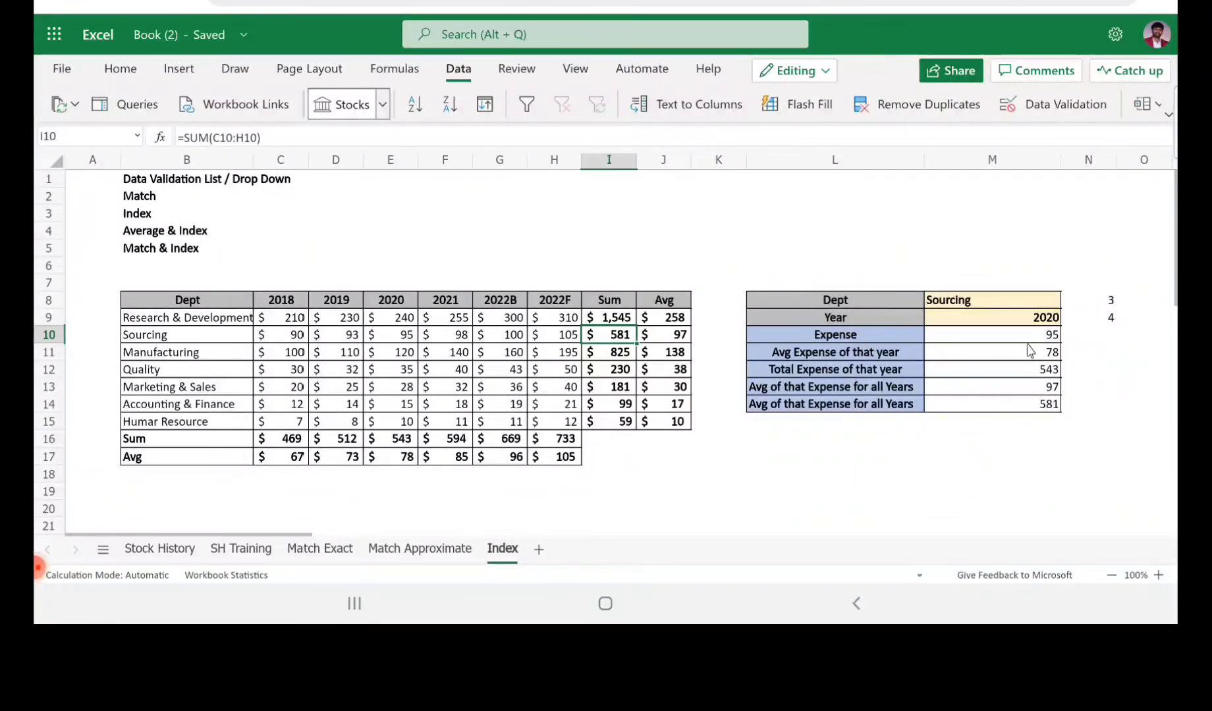
{"action": "left_click", "coordinate": [978, 356]}
{"action": "left_click", "coordinate": [978, 379]}
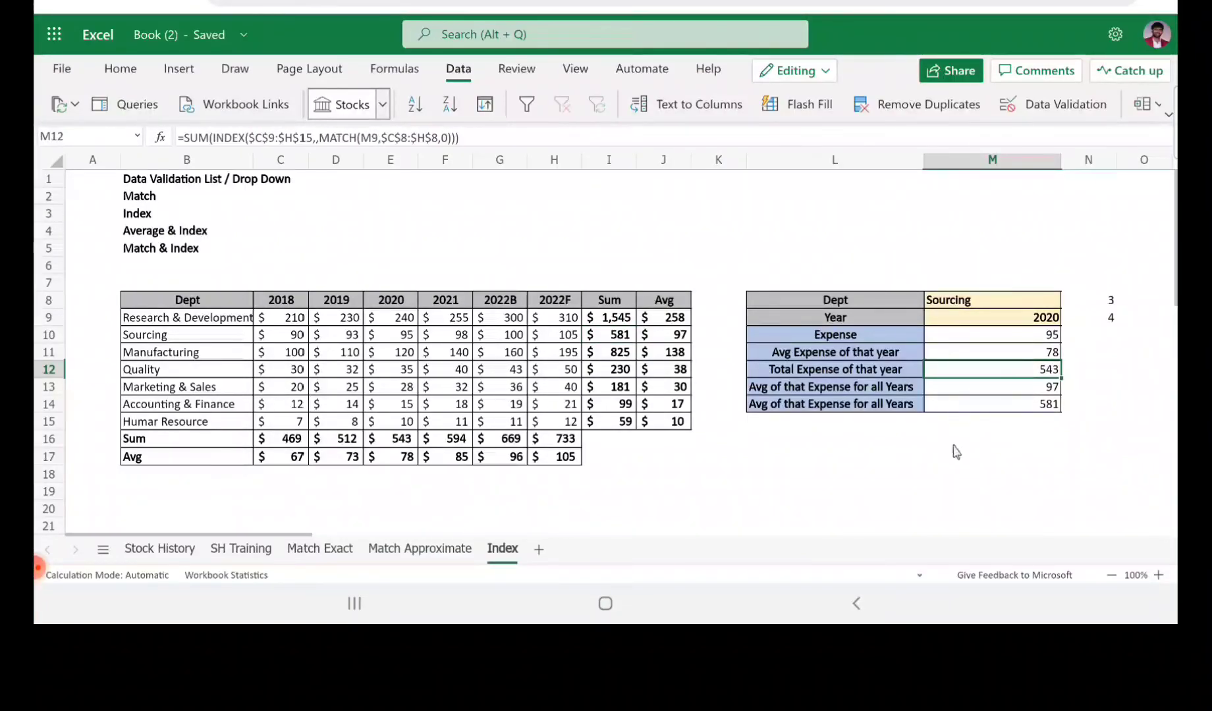